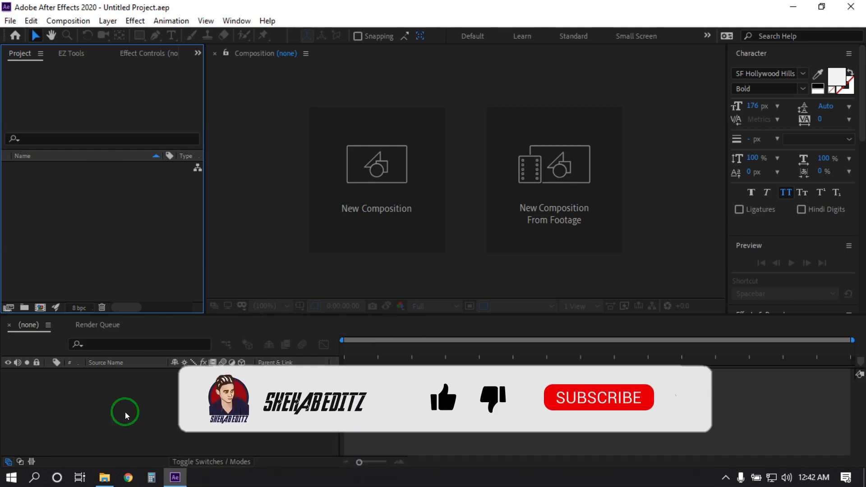
Import Illustrator logo.png from the file explorer window into the project.
click(104, 477)
drag(486, 97, 73, 216)
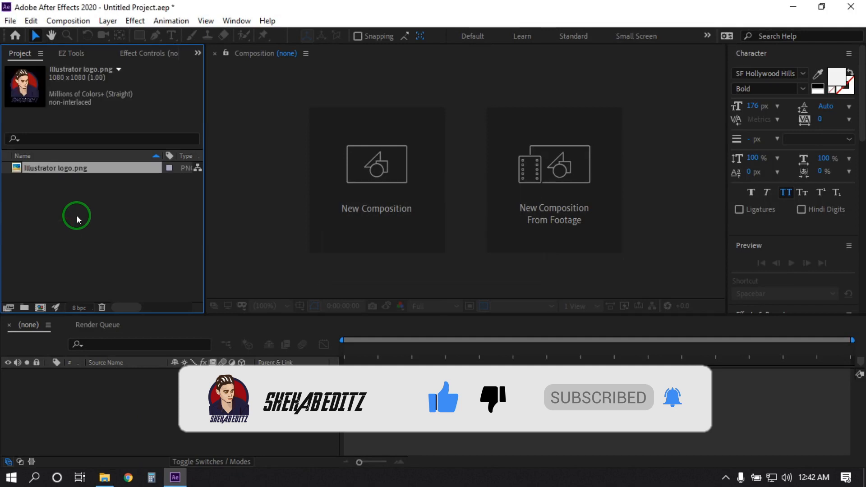
click(48, 203)
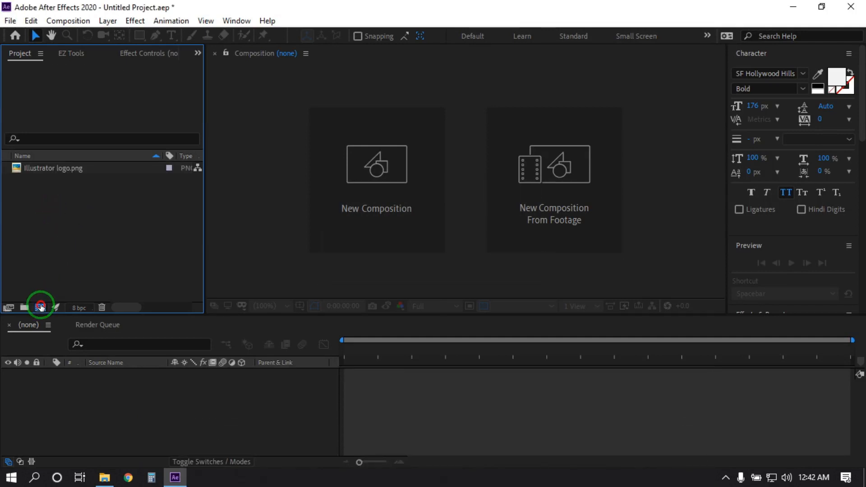
Create a 1920 x 1080 px composition named logo at 30 fps with a duration of 0:00:10:00.
click(40, 307)
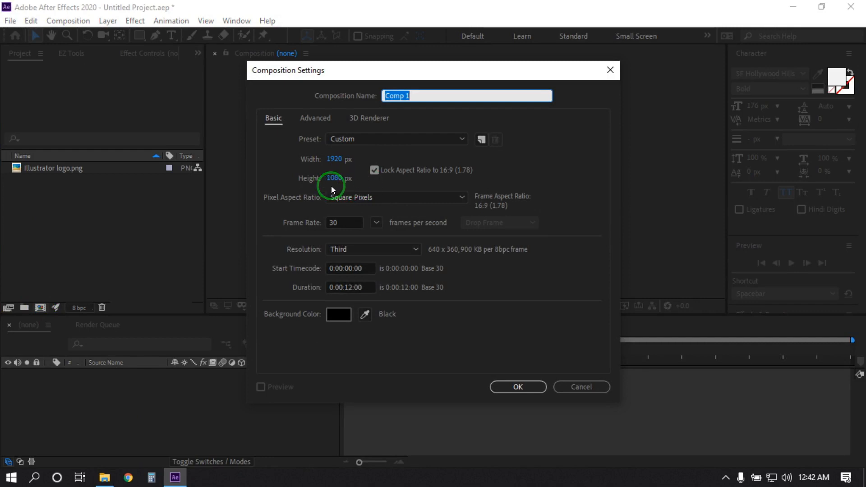
click(350, 223)
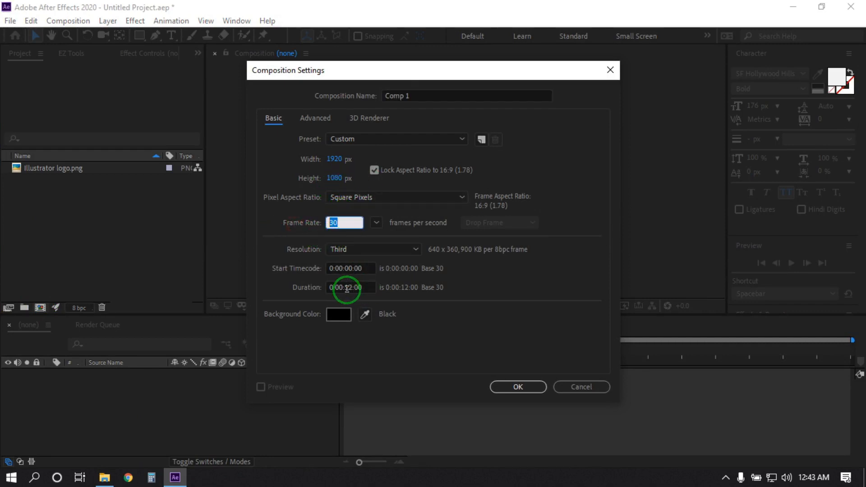
drag(349, 290, 351, 290)
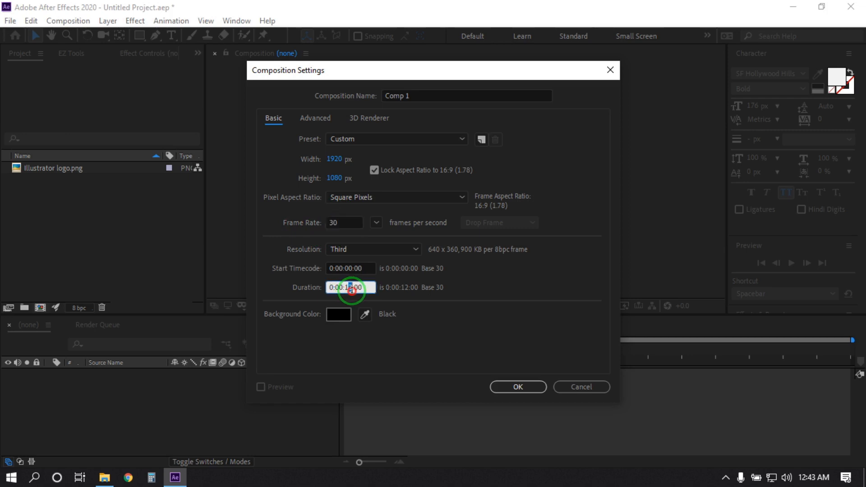
text(0)
click(518, 391)
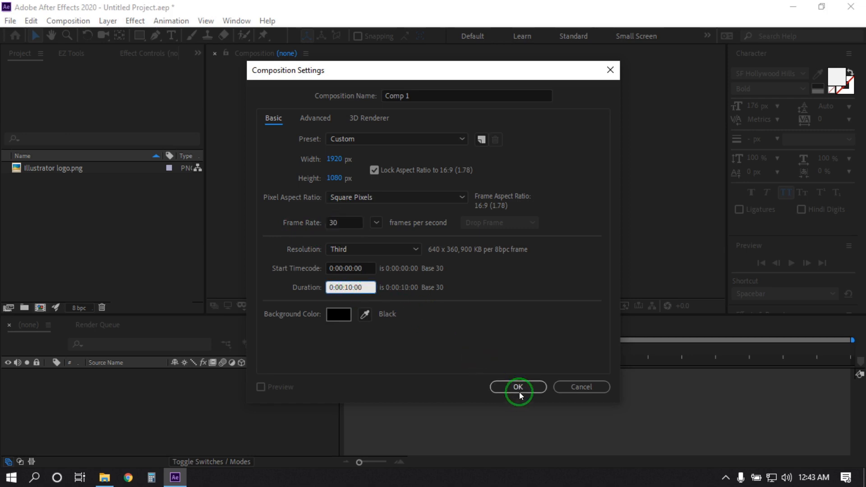
click(385, 95)
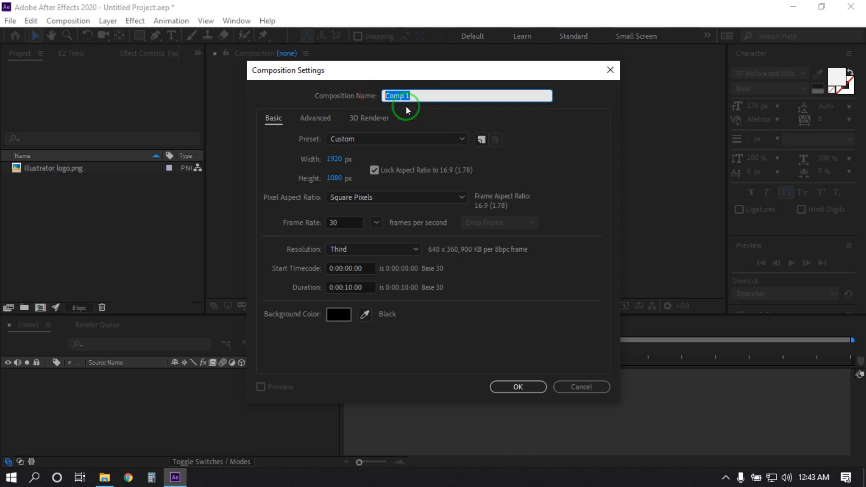
text(logo)
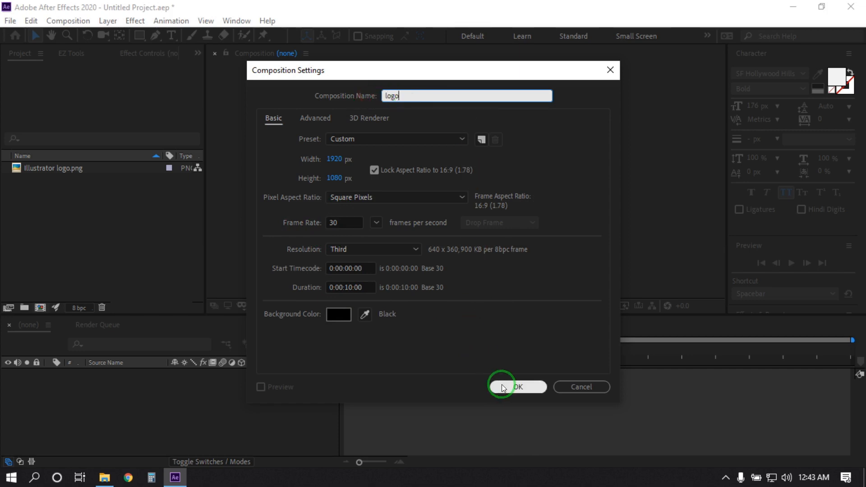
click(502, 387)
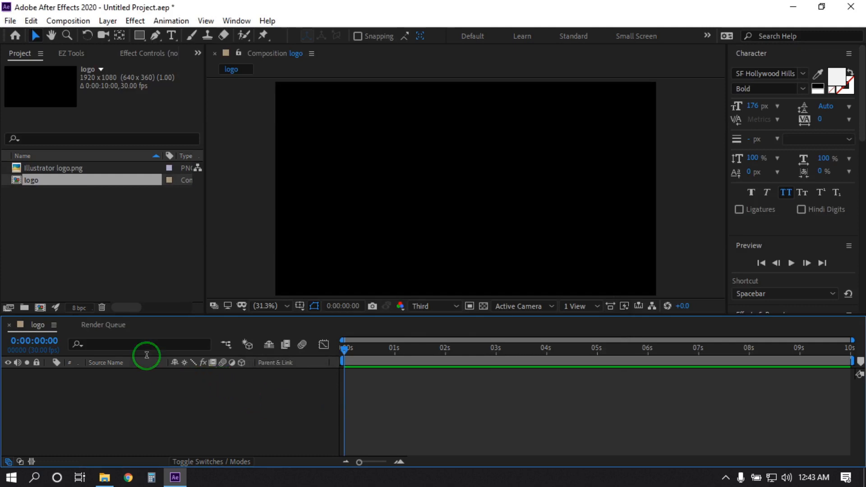
Add Illustrator logo.png to the logo composition as a layer and turn on the Title/Action Safe overlay.
drag(38, 169, 102, 398)
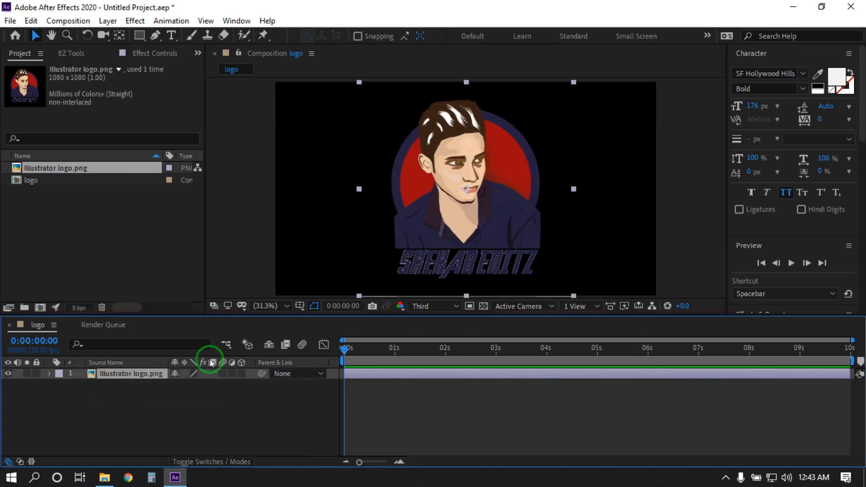
click(300, 306)
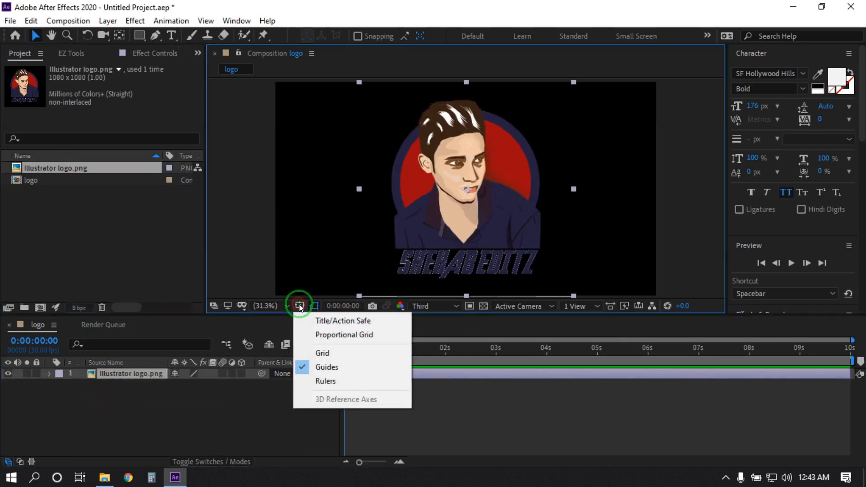
click(332, 320)
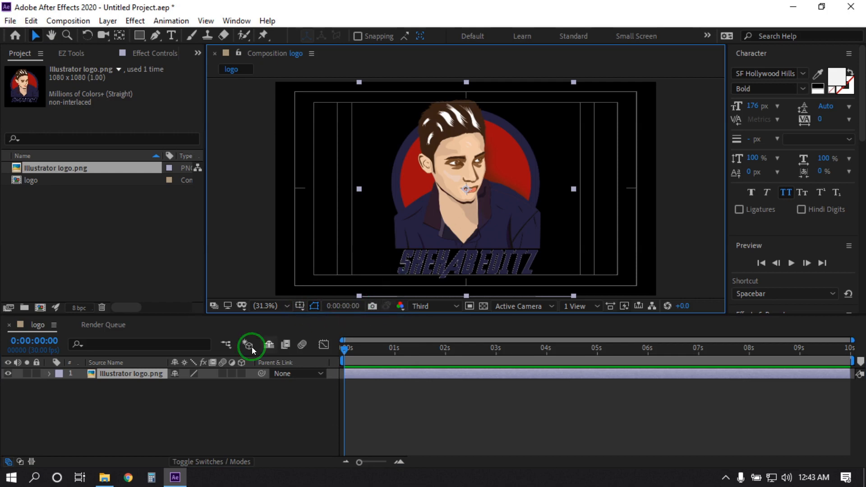
Scale the Illustrator logo.png layer down to 31% and collapse its properties.
click(116, 373)
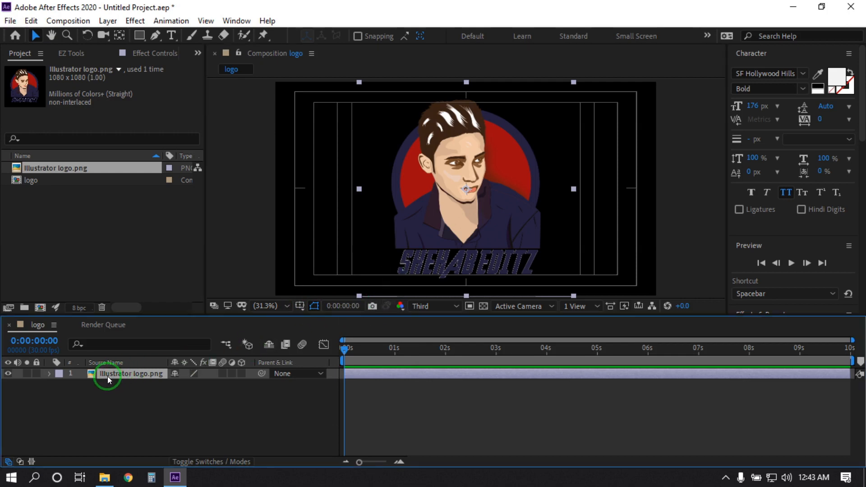
key(s)
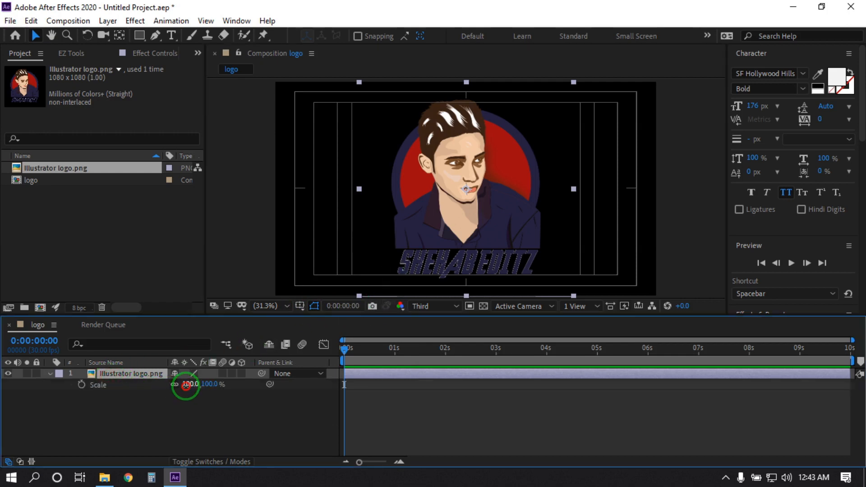
drag(185, 384, 140, 385)
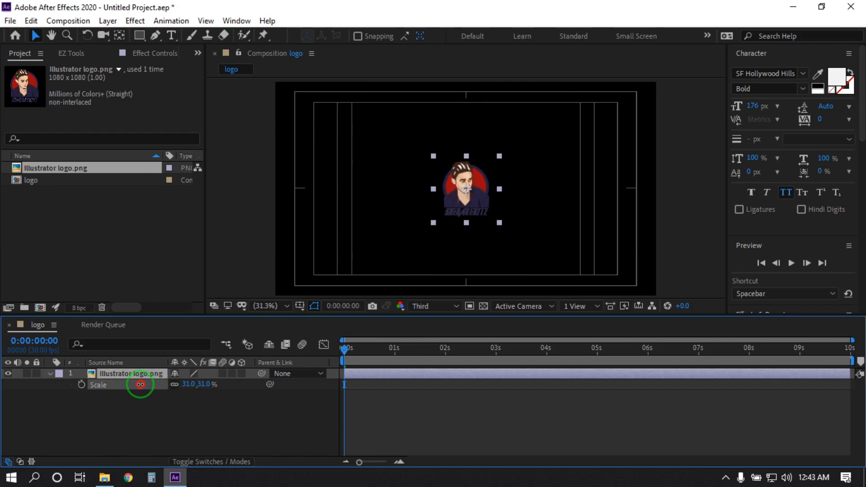
click(104, 411)
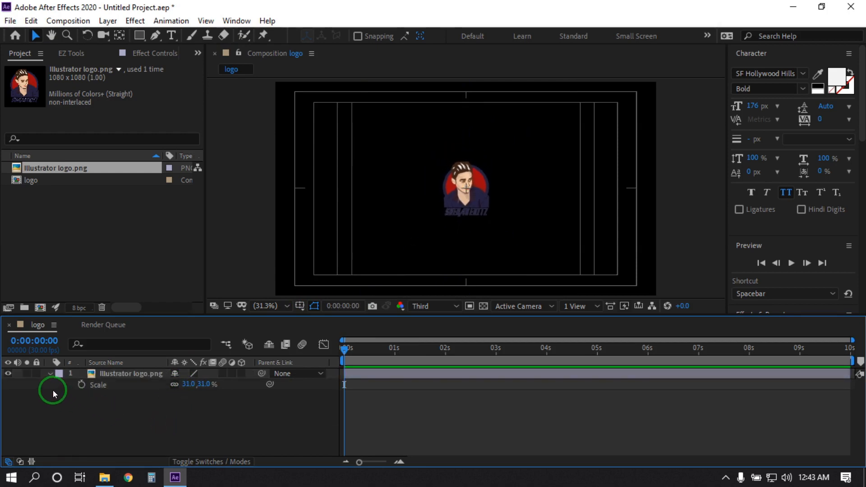
click(49, 375)
click(129, 420)
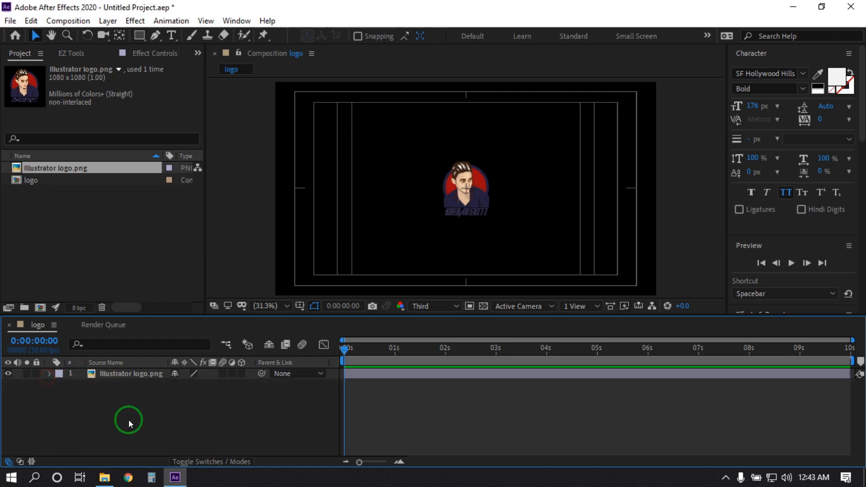
Create a second 1920 x 1080 px composition at 30 fps lasting 10 seconds, keeping the default name.
click(83, 228)
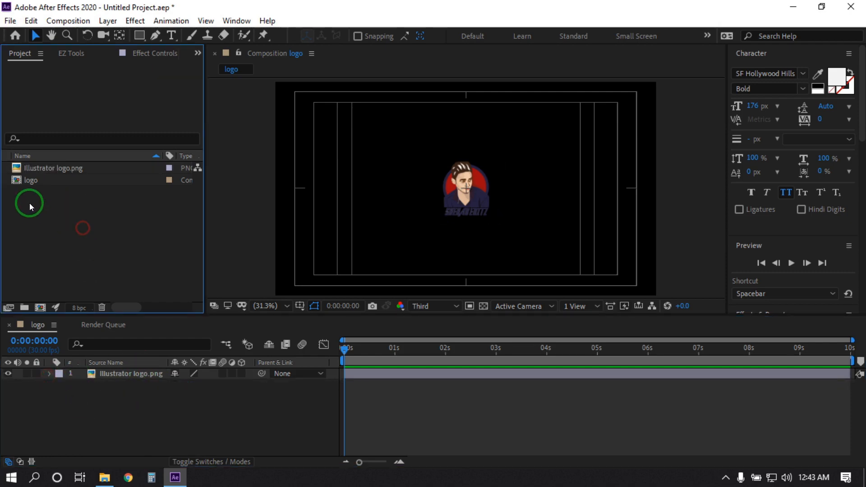
click(40, 307)
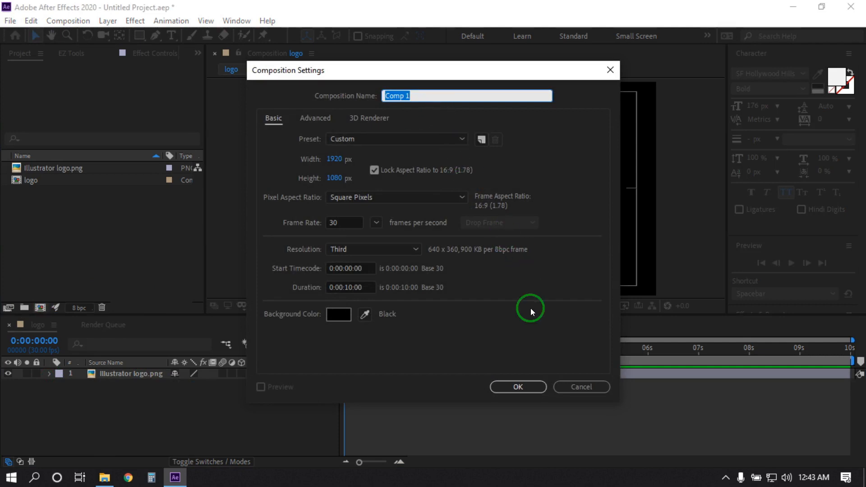
click(515, 385)
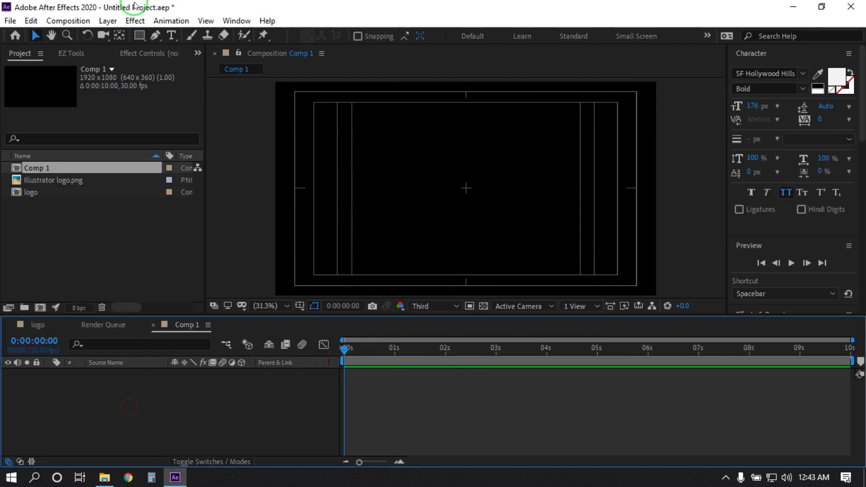
Draw a circle with the Ellipse tool outward from the composition's centre, covering most of the frame height.
click(139, 35)
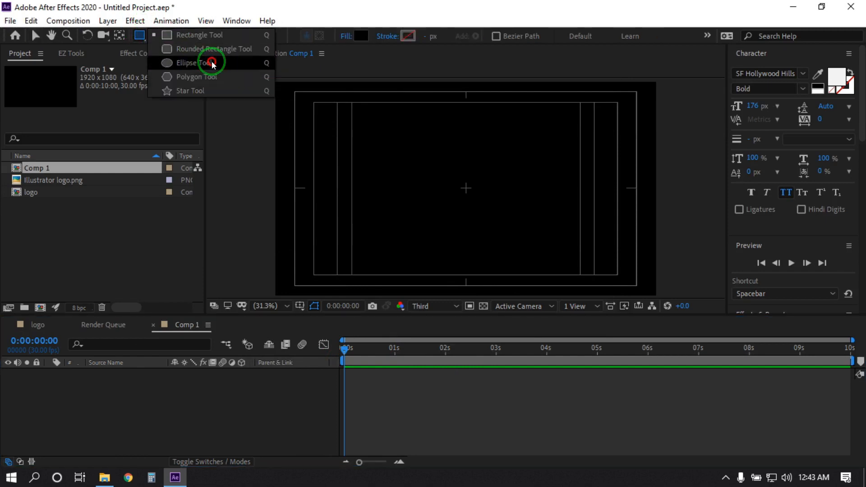
click(193, 66)
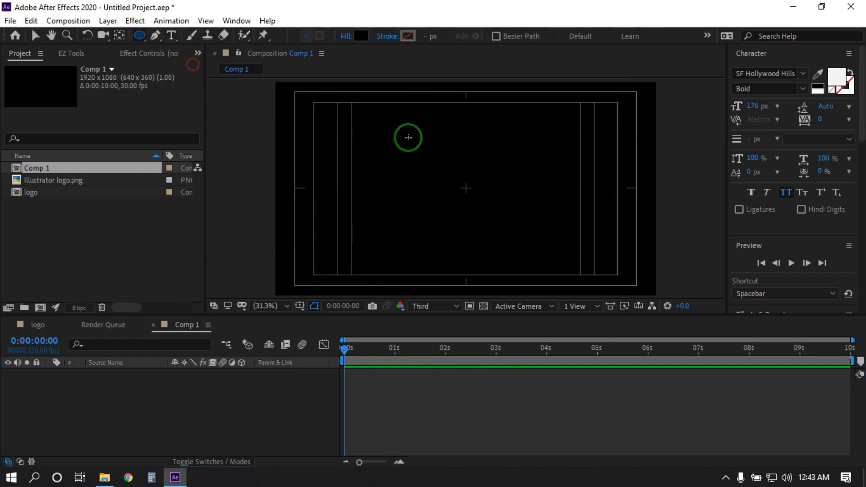
drag(466, 188, 555, 239)
Set the circle's fill color to white (FFFFFF) and collapse the shape layer's properties.
click(360, 36)
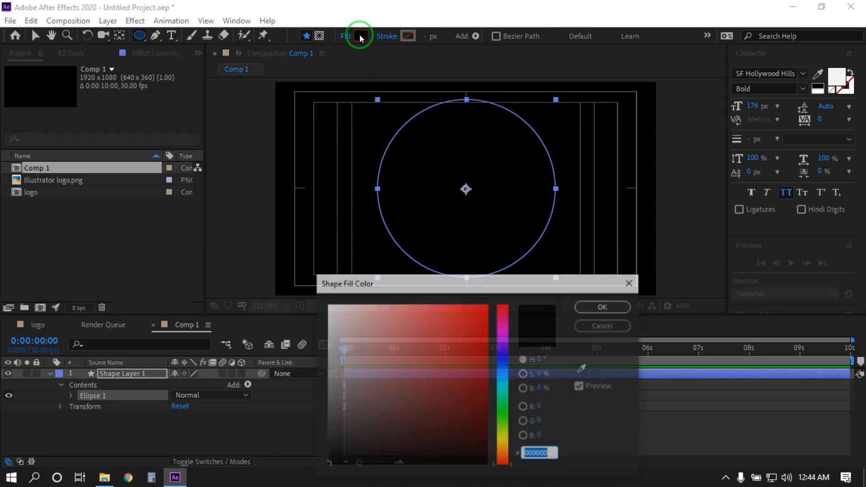
drag(415, 323, 286, 267)
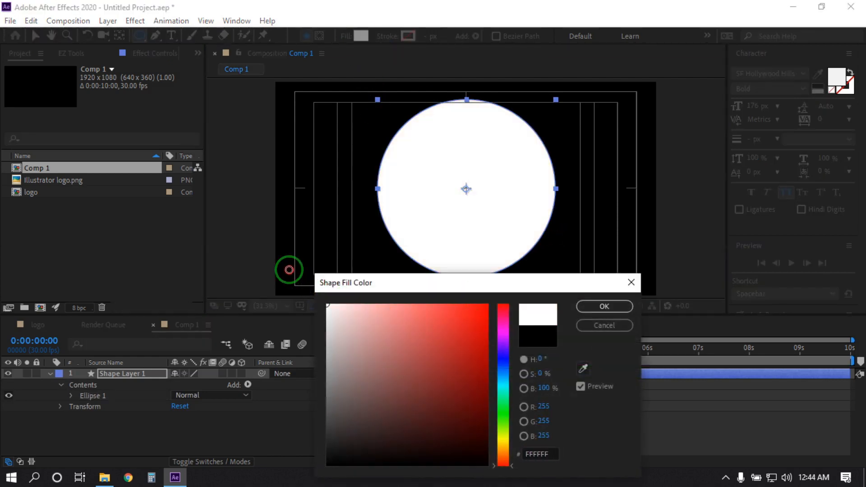
click(601, 307)
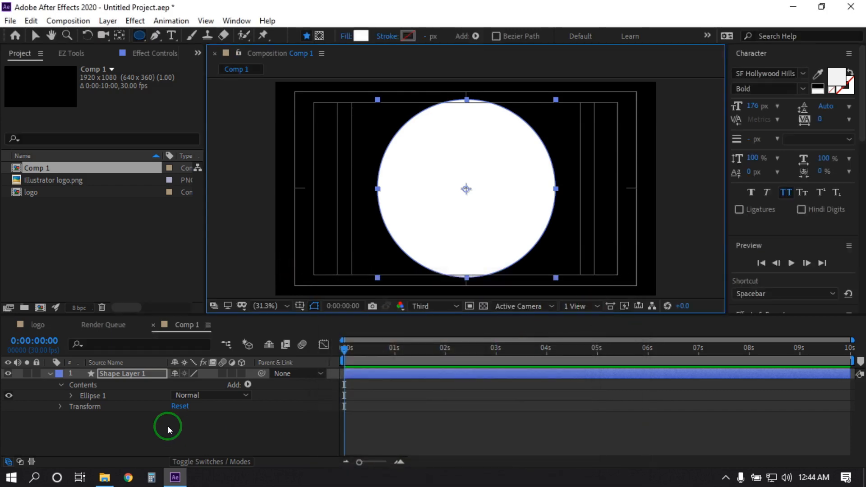
click(150, 431)
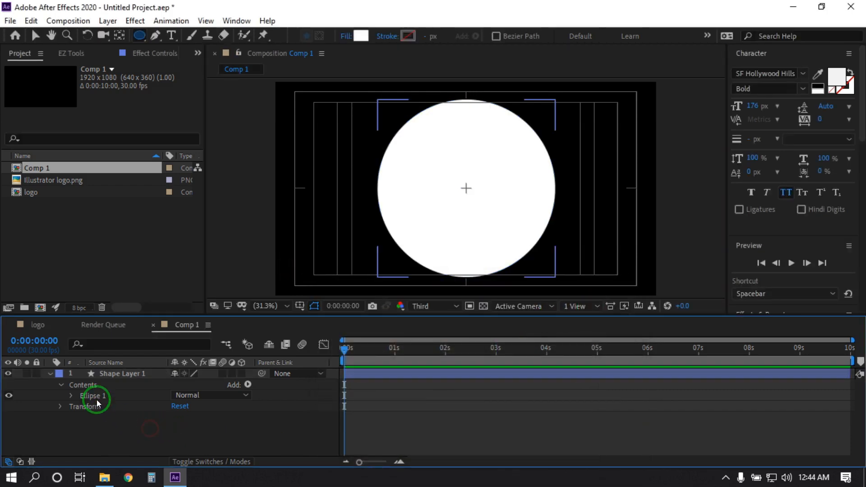
click(49, 373)
Centre the circle layer's anchor point using EZ Tools and return to the project items.
click(114, 375)
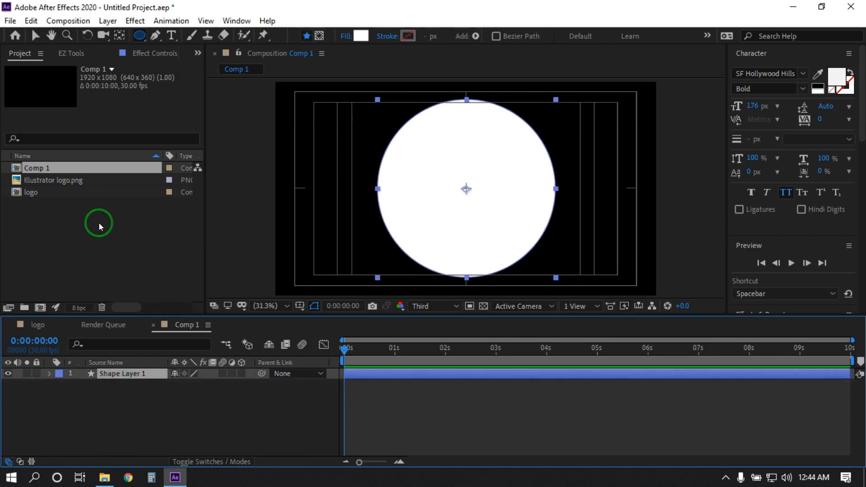
click(72, 53)
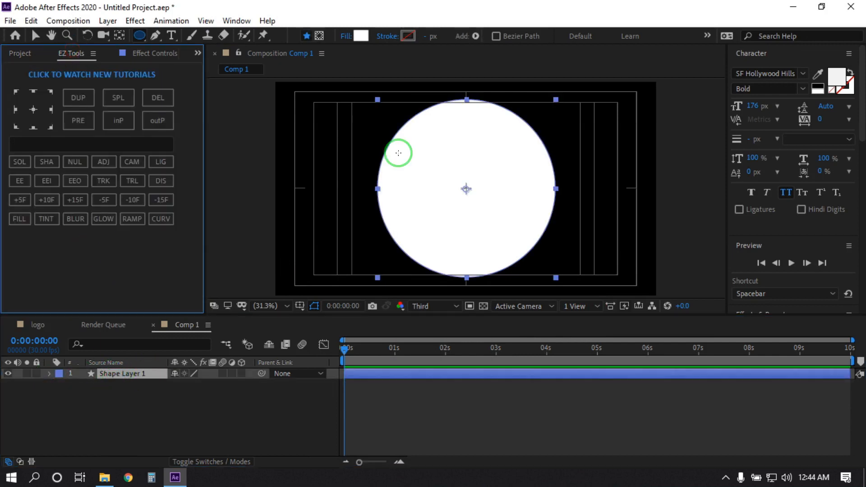
click(35, 109)
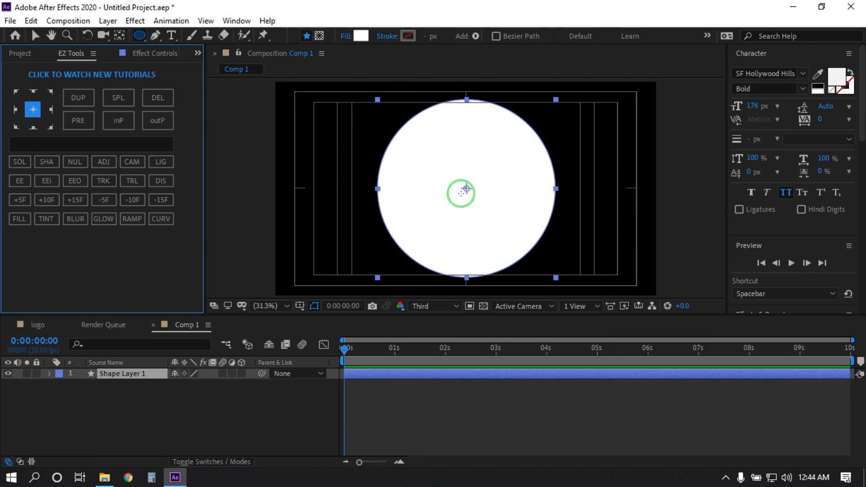
click(21, 53)
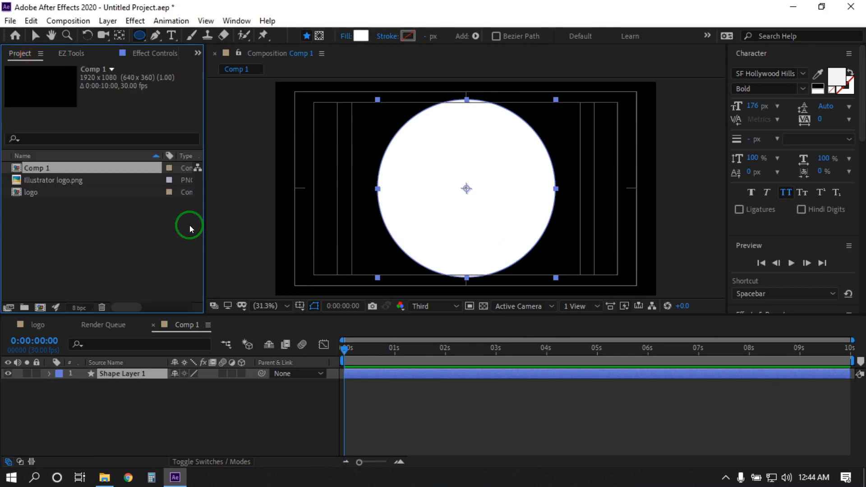
Scale the circle shape layer up to 255% so it covers the whole frame.
click(134, 406)
click(108, 377)
key(s)
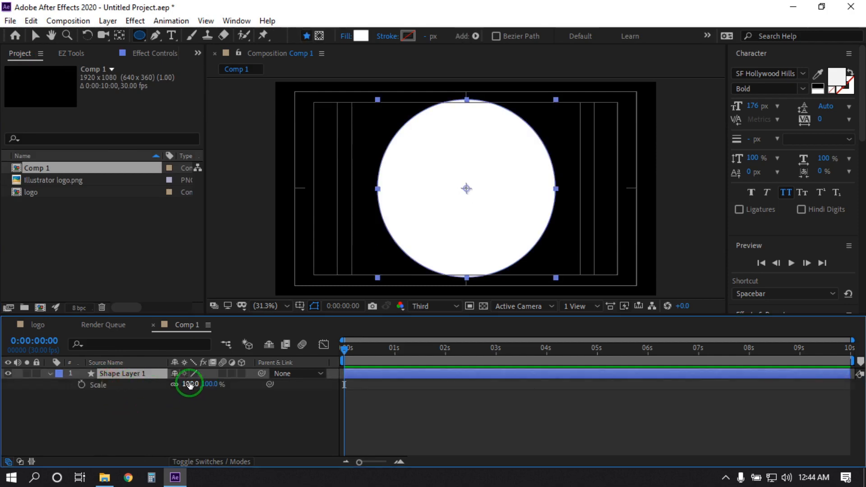
drag(188, 384, 292, 388)
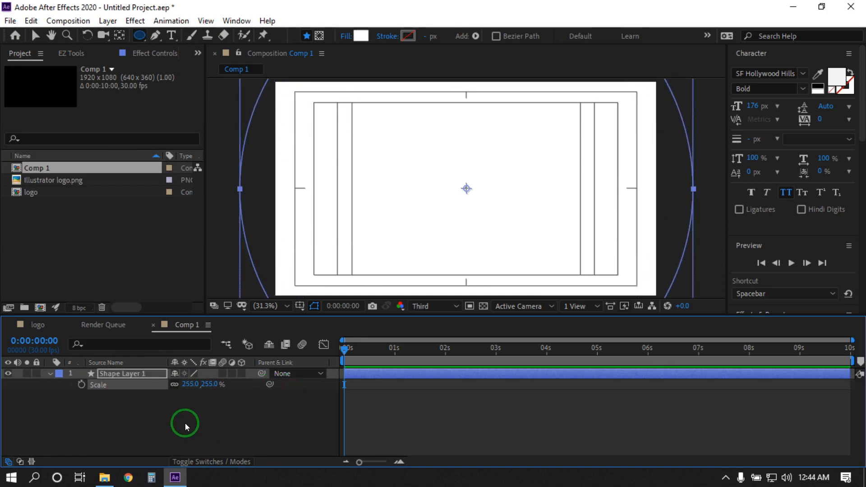
click(185, 423)
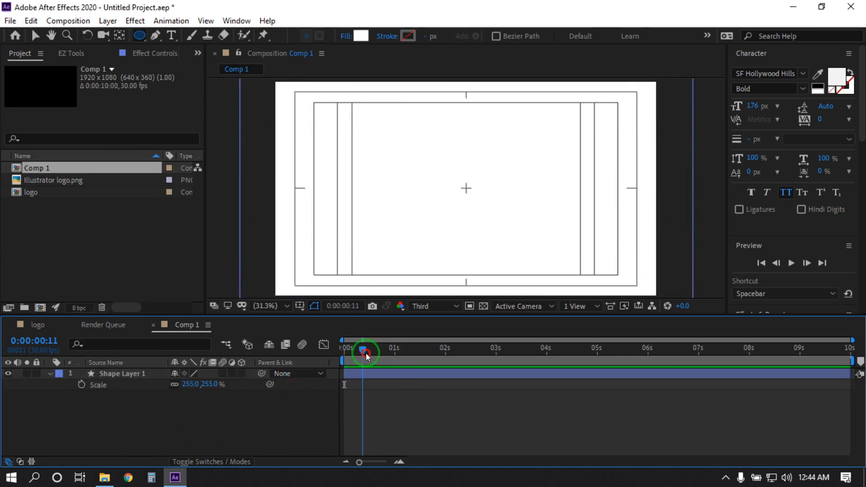
Return the playhead to the start of the timeline and duplicate the circle shape layer twice.
drag(366, 354, 321, 360)
click(116, 374)
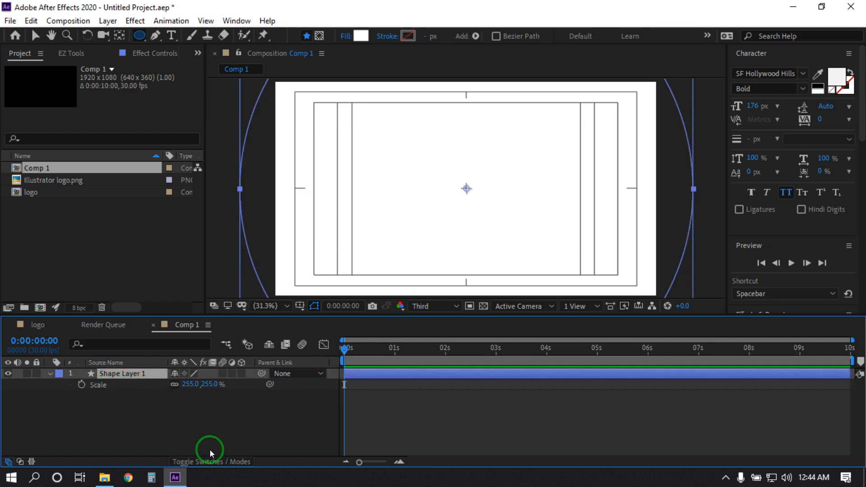
key(ctrl+d)
key(ctrl+d)
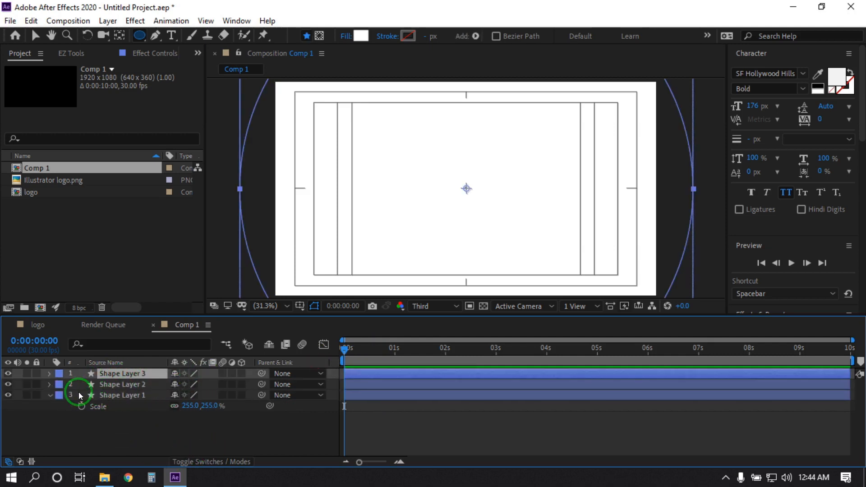
Set Shape Layer 2's fill color to red and briefly hide Shape Layer 3 to check it.
click(50, 395)
click(108, 384)
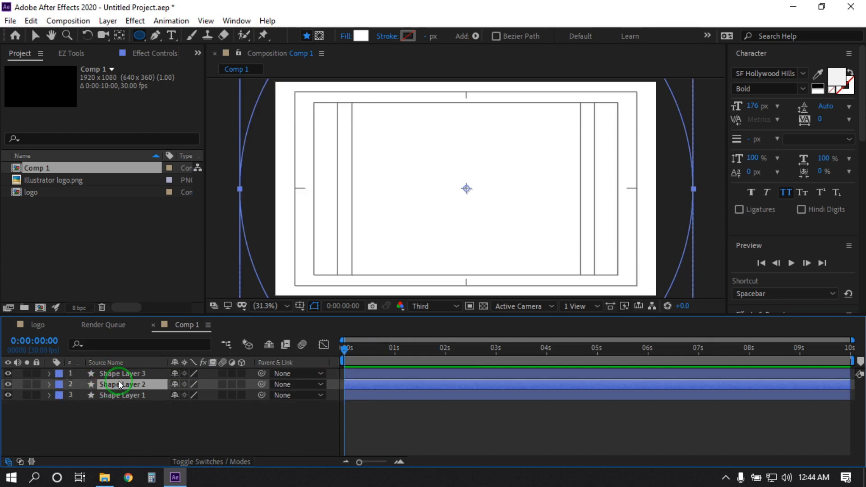
click(361, 36)
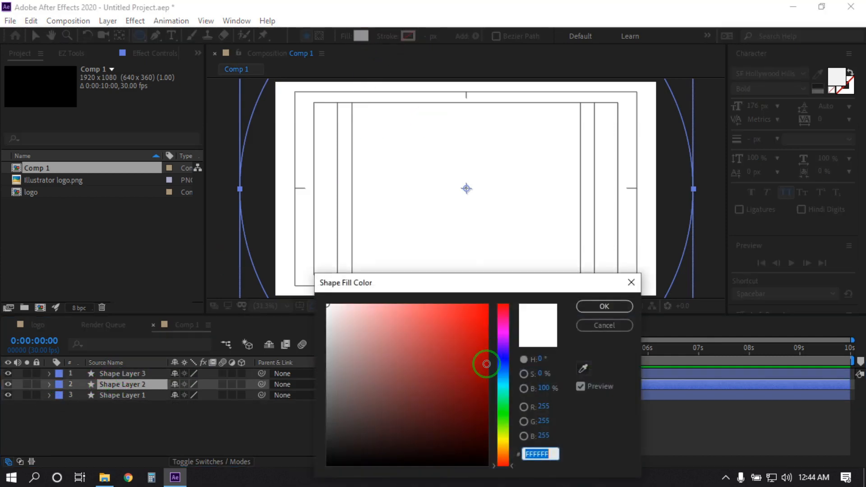
click(468, 334)
click(603, 306)
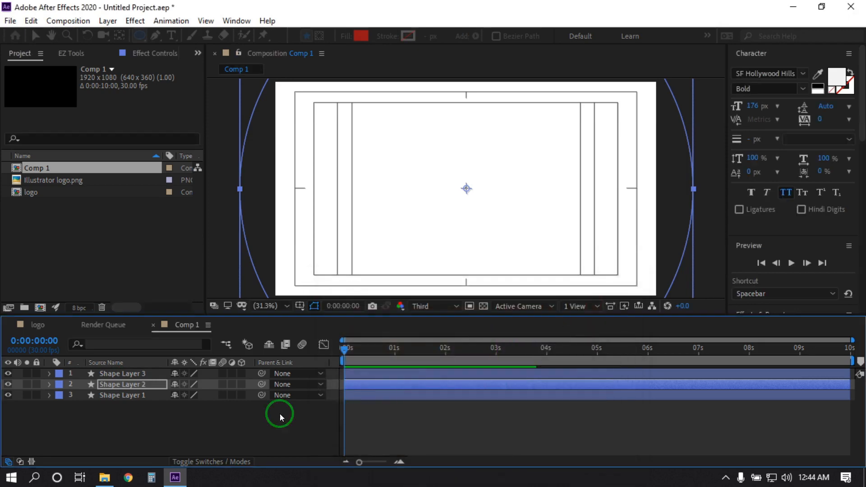
click(164, 428)
click(8, 374)
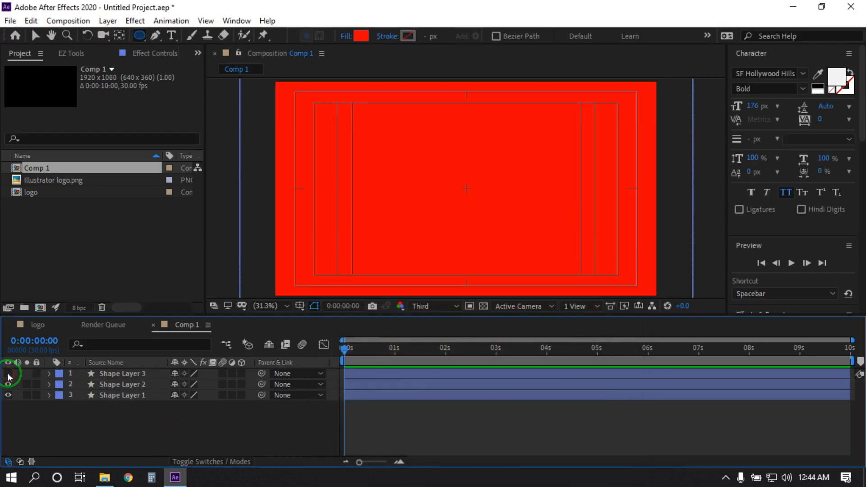
click(8, 374)
Set the Scale of all three circle shape layers to 0% and keyframe it at the start of the timeline.
drag(118, 421, 113, 369)
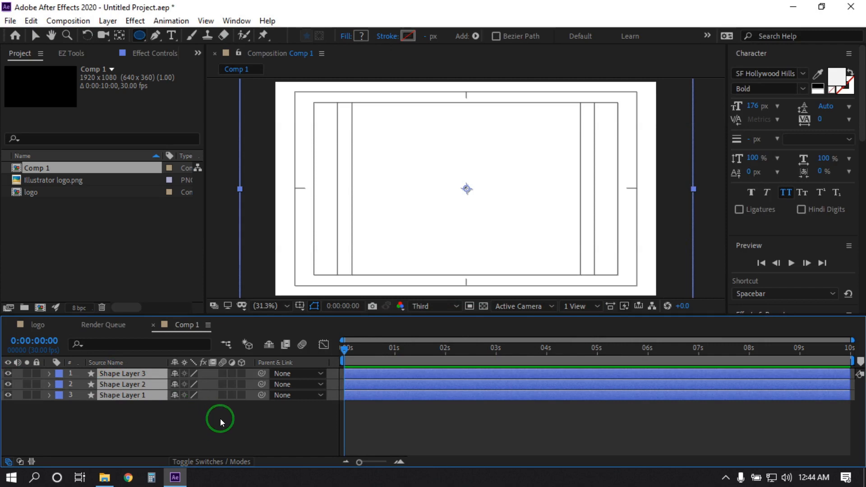
key(s)
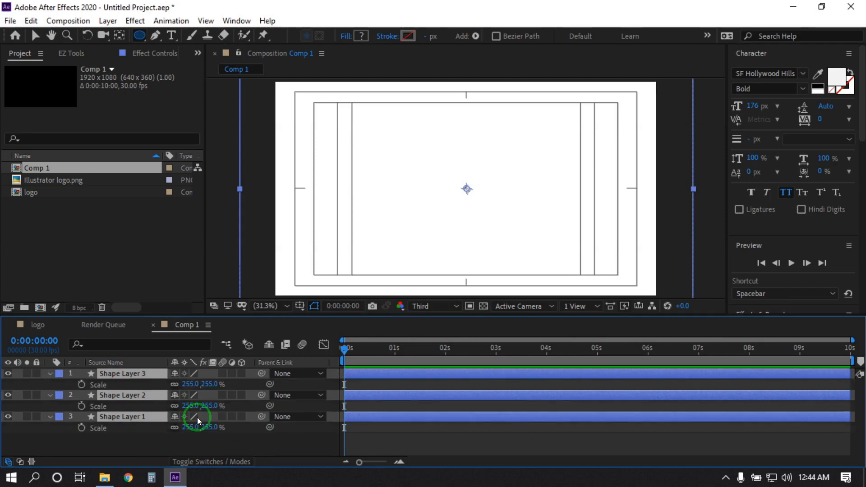
click(189, 386)
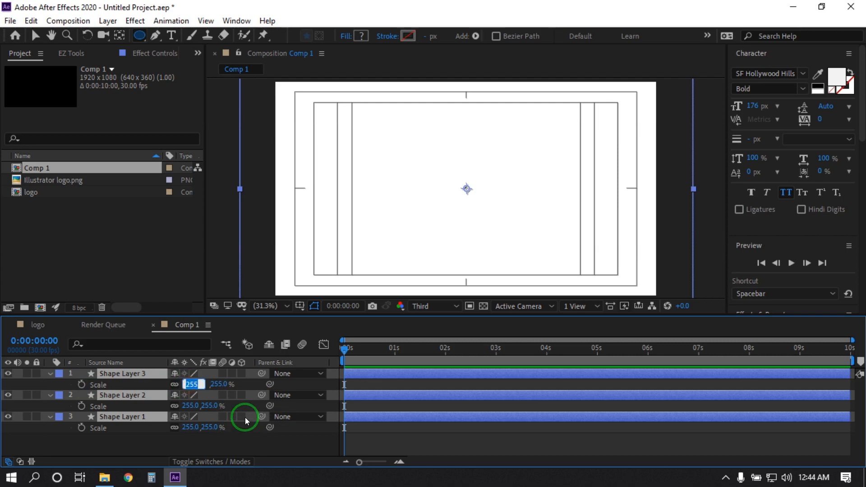
text(0)
key(Return)
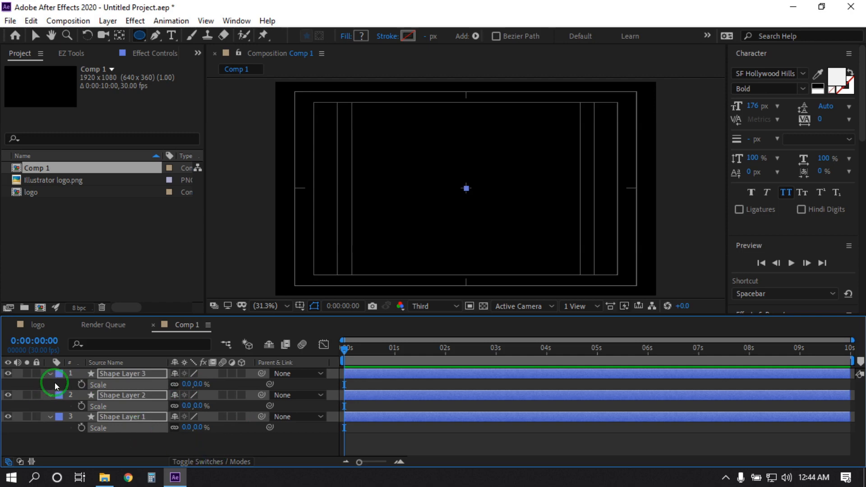
click(78, 387)
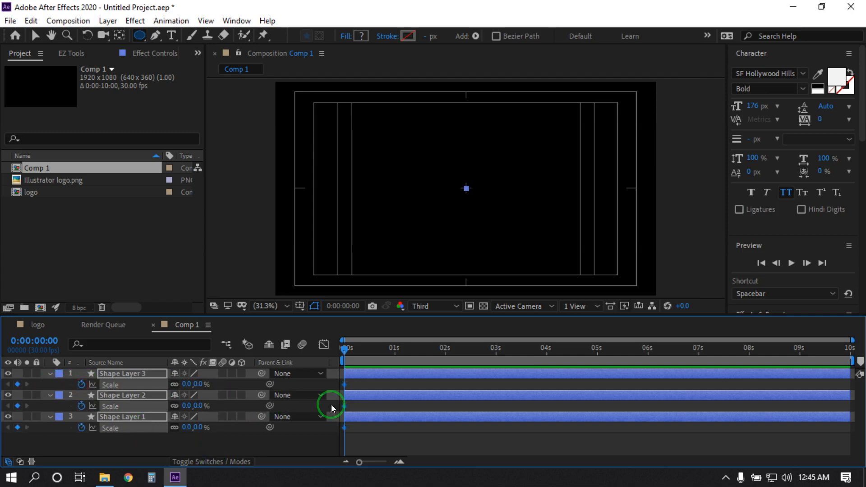
At frame 7, keyframe the Scale of all three circle shape layers at 255%.
drag(345, 350, 356, 350)
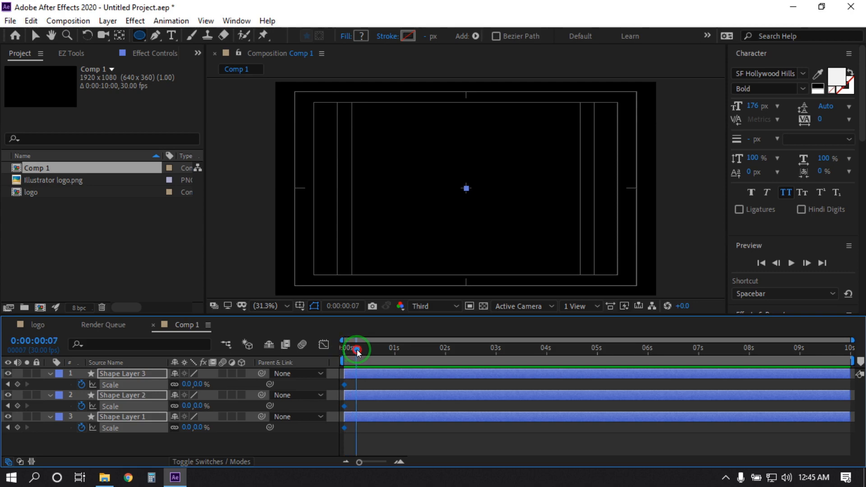
click(189, 384)
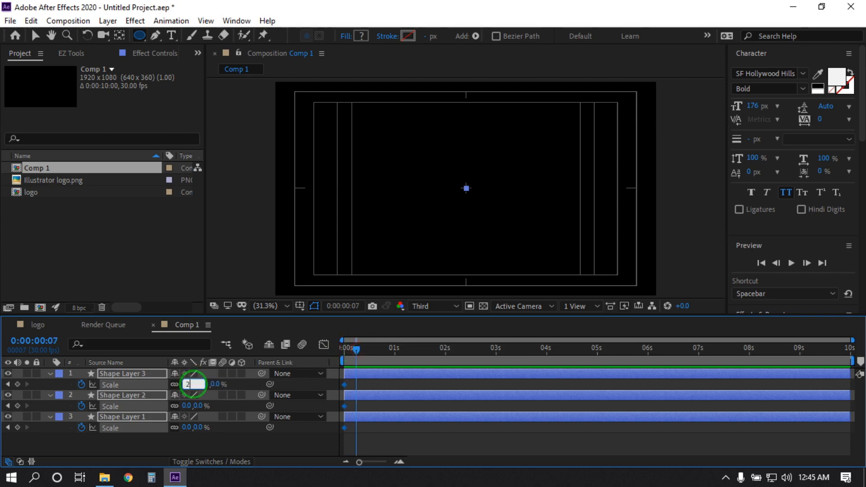
click(238, 443)
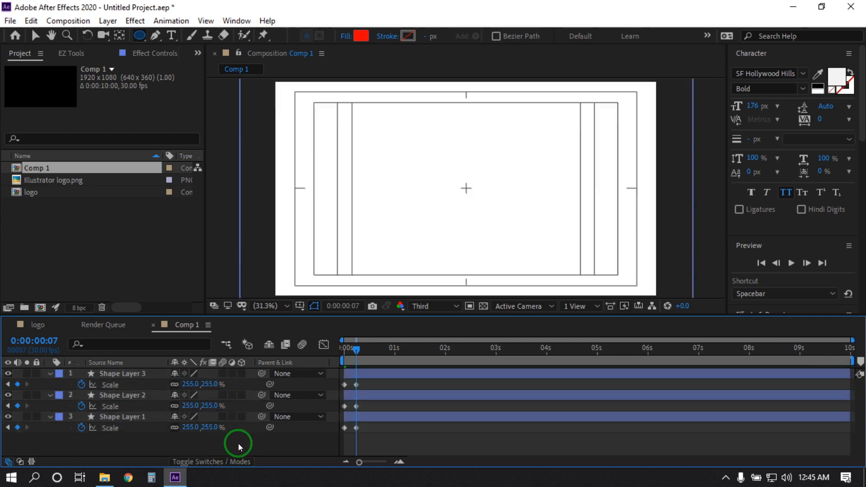
Return the playhead to the start and collapse the properties of all three shape layers.
drag(356, 350, 343, 356)
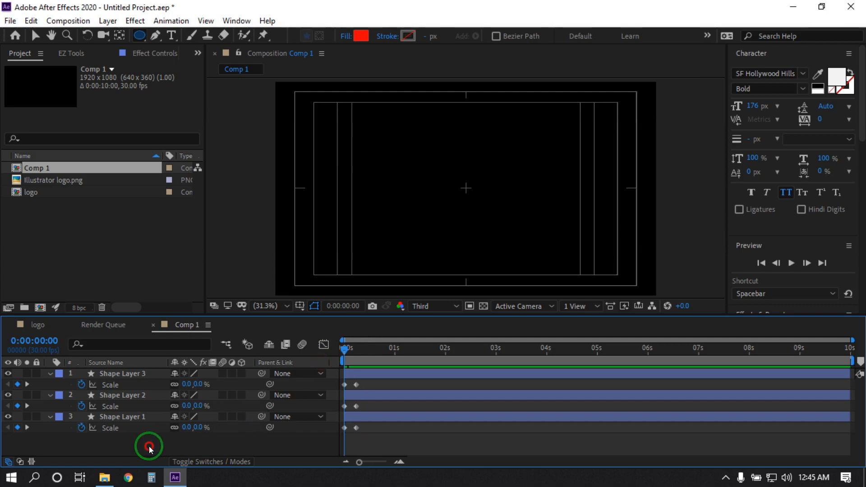
drag(140, 447, 133, 356)
click(50, 375)
click(120, 422)
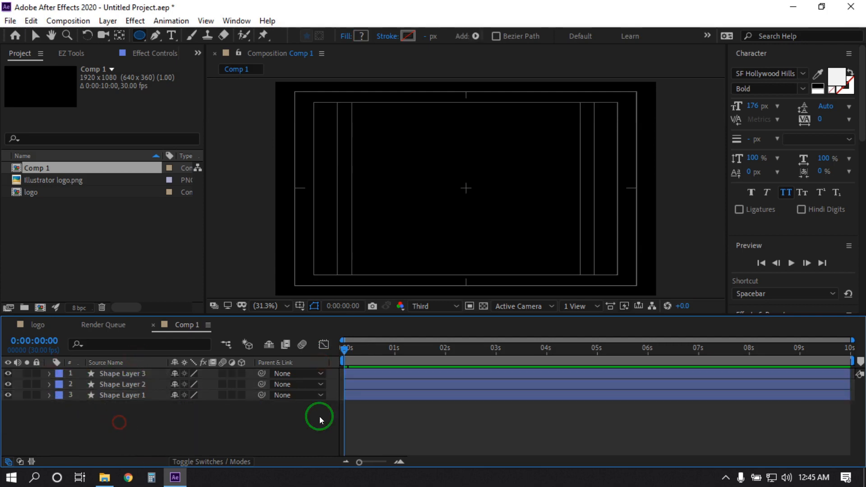
Stagger the circle layers in time so Shape Layer 2 starts after Shape Layer 1 and Shape Layer 3 starts after Shape Layer 2.
mouse_move(347, 350)
mouse_down()
mouse_move(367, 352)
mouse_move(337, 352)
mouse_up()
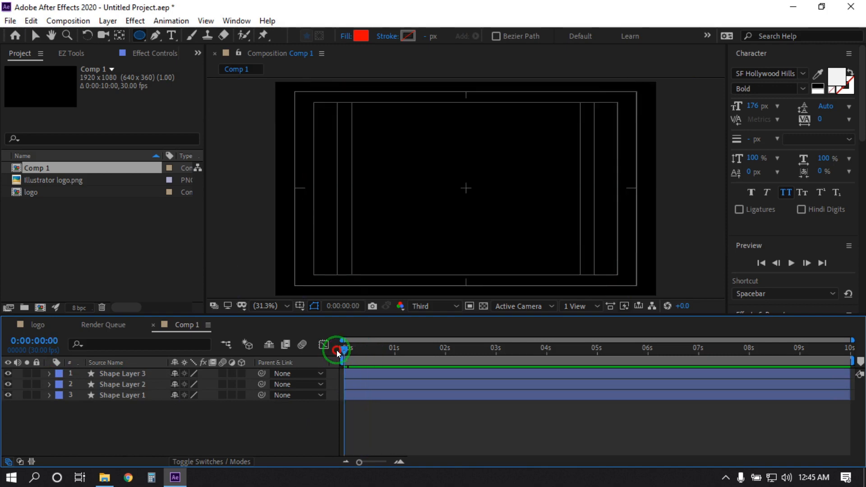
click(364, 384)
drag(362, 372, 389, 372)
click(380, 404)
Play the composition from the start to preview the staggered circle animation.
mouse_move(344, 348)
mouse_down()
mouse_move(390, 348)
mouse_move(347, 350)
mouse_up()
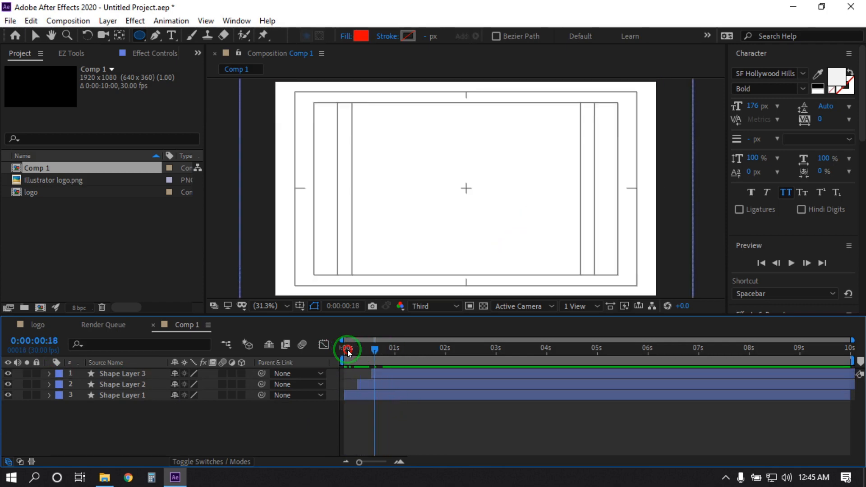
key(space)
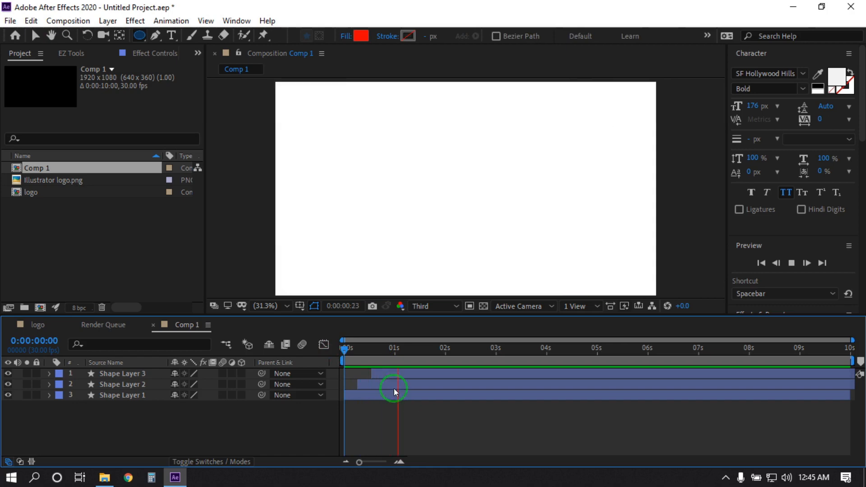
key(space)
drag(390, 351, 330, 356)
key(space)
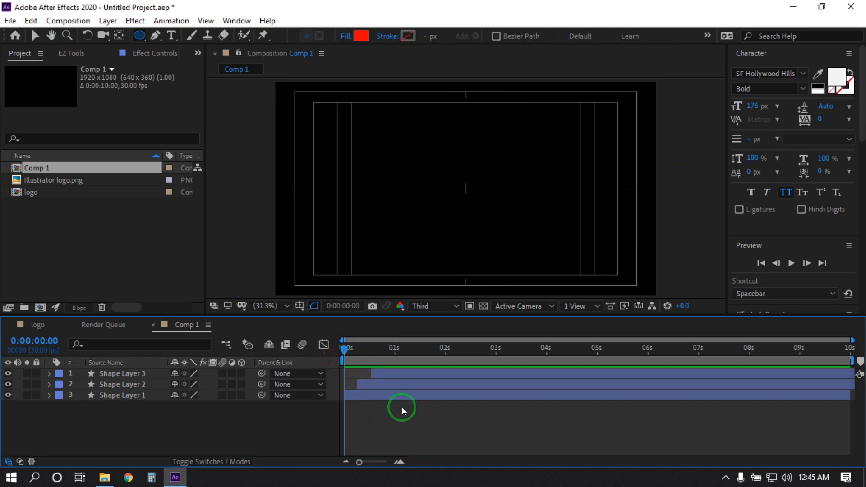
click(394, 410)
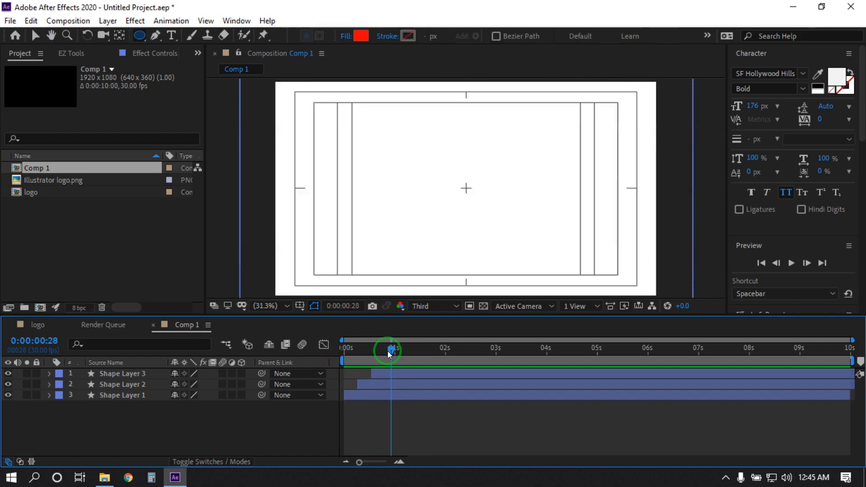
Tighten the stagger by starting Shape Layer 2 at frame 4 and Shape Layer 3 shortly after it, and return the playhead to the start.
drag(388, 351, 335, 359)
mouse_move(346, 361)
mouse_down()
mouse_move(328, 365)
mouse_move(348, 364)
mouse_up()
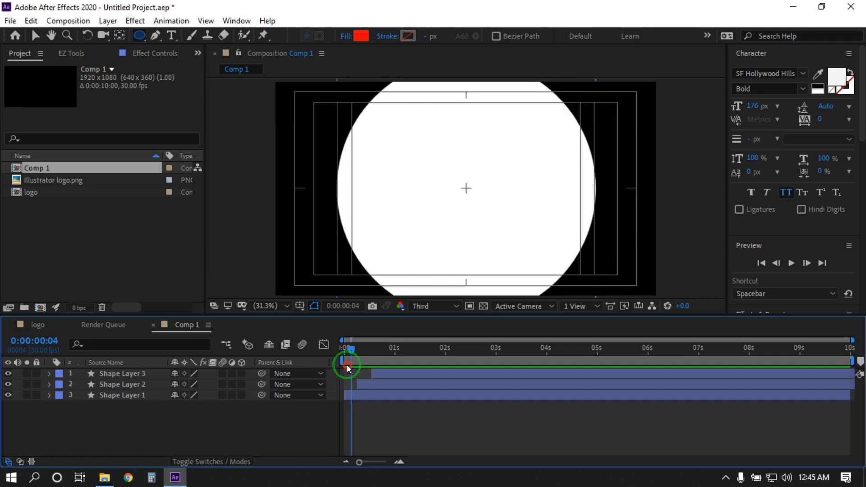
click(366, 382)
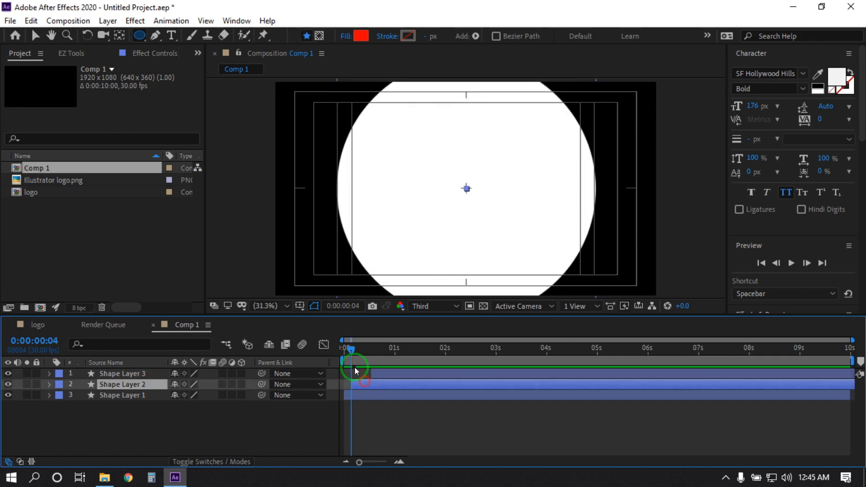
drag(352, 354, 325, 367)
Reveal the Scale keyframes of all three shape layers and apply Easy Ease to all of them.
drag(138, 435, 126, 367)
key(u)
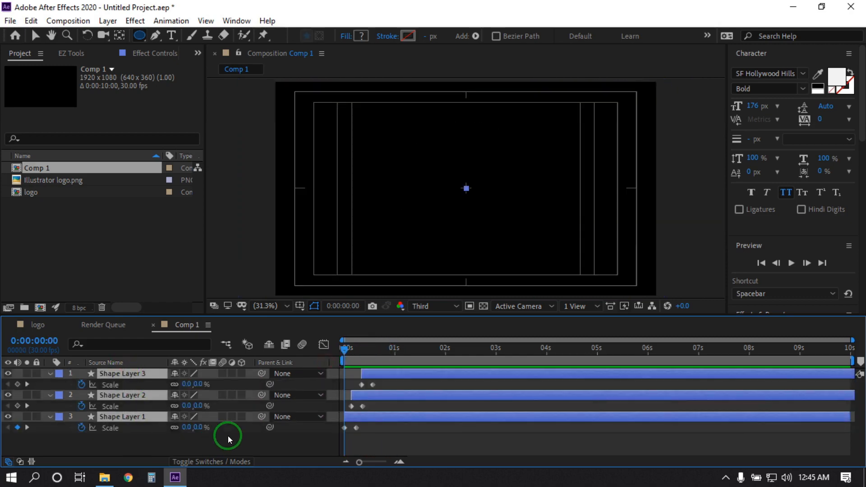
drag(384, 444, 332, 368)
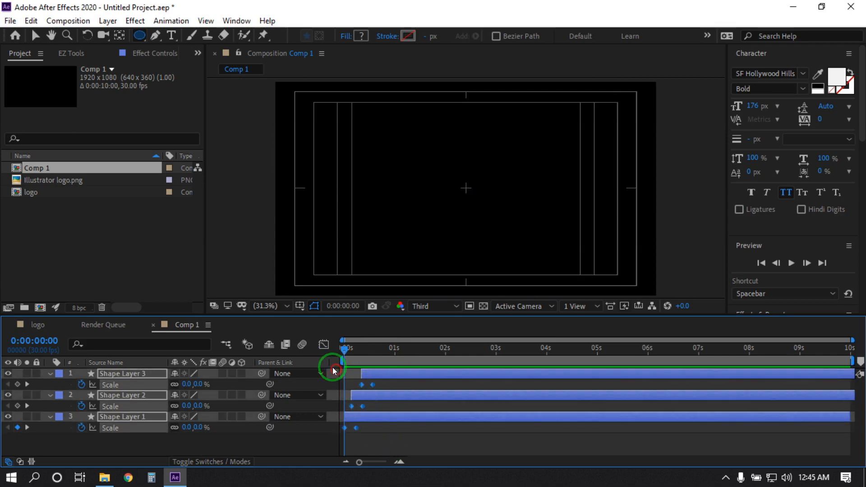
right_click(373, 384)
mouse_move(402, 376)
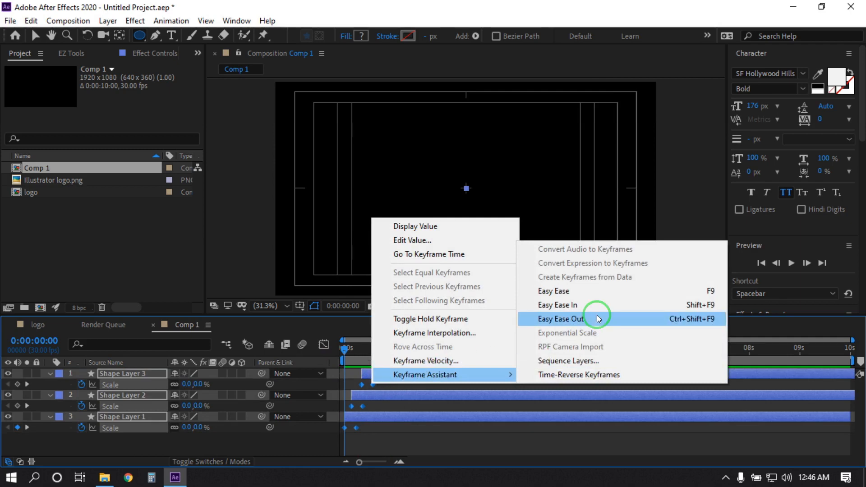
click(597, 291)
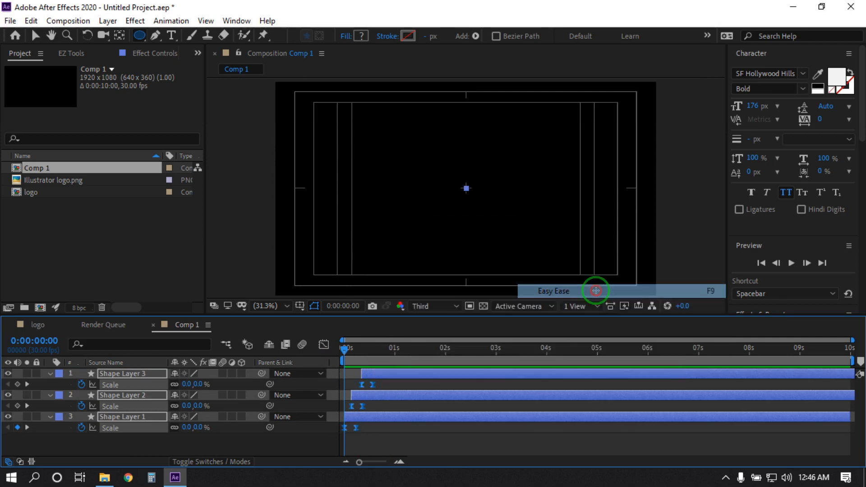
click(388, 432)
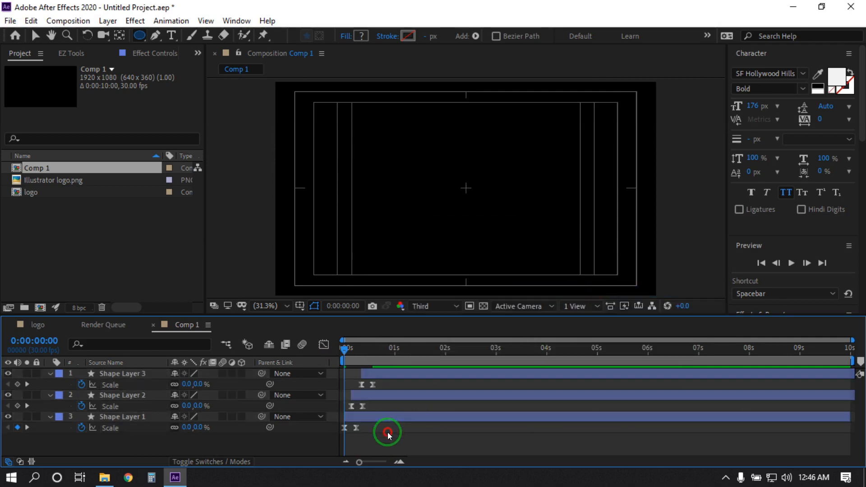
Enable motion blur for the composition and for all three shape layers.
click(301, 345)
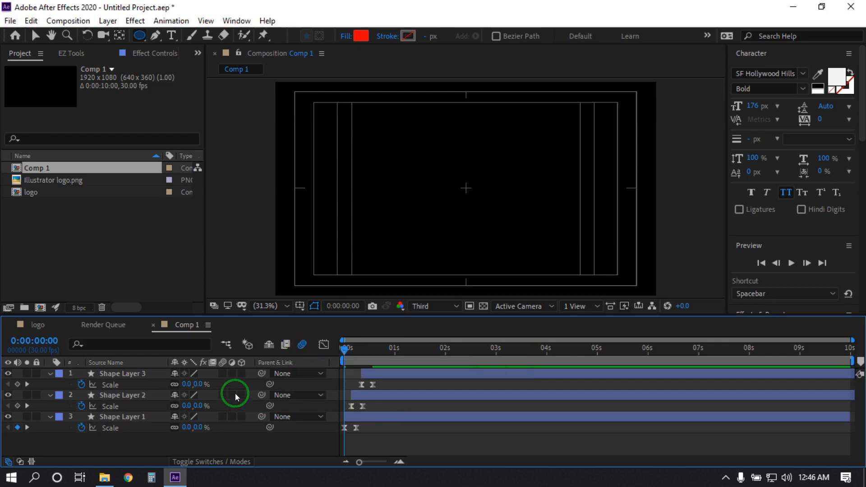
click(222, 374)
click(223, 393)
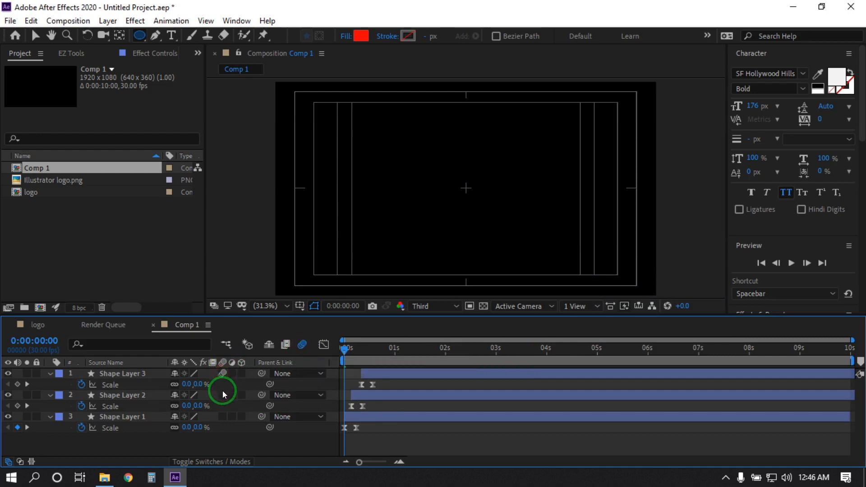
click(223, 416)
Play the composition from the start to preview the eased circles with motion blur.
drag(342, 348, 309, 366)
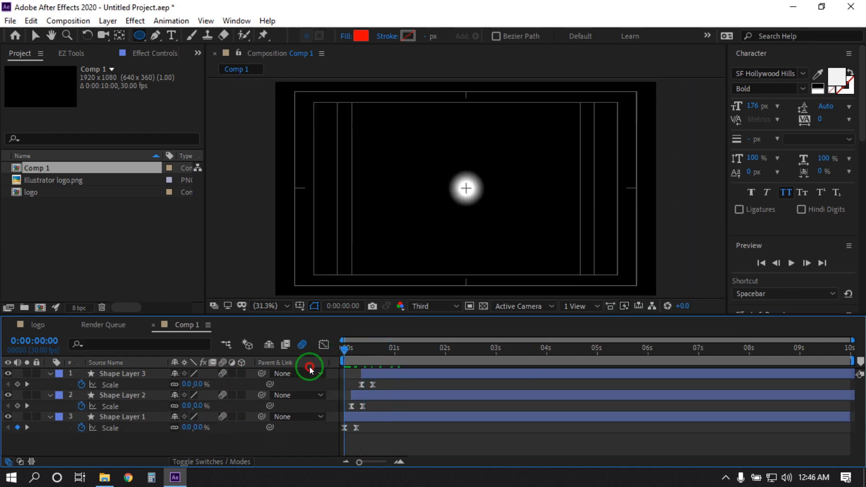
click(415, 438)
key(space)
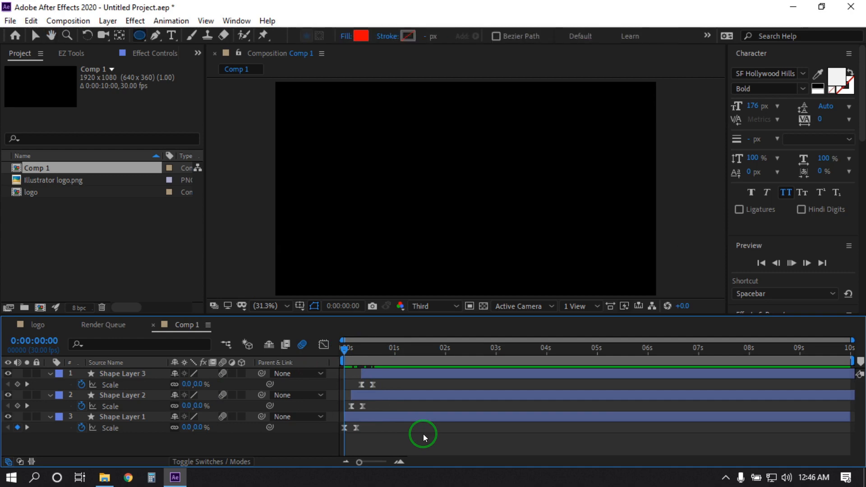
key(space)
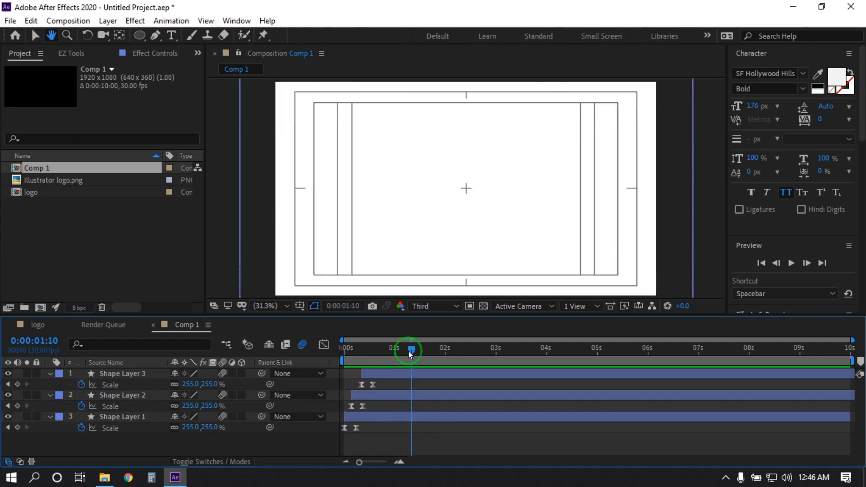
key(space)
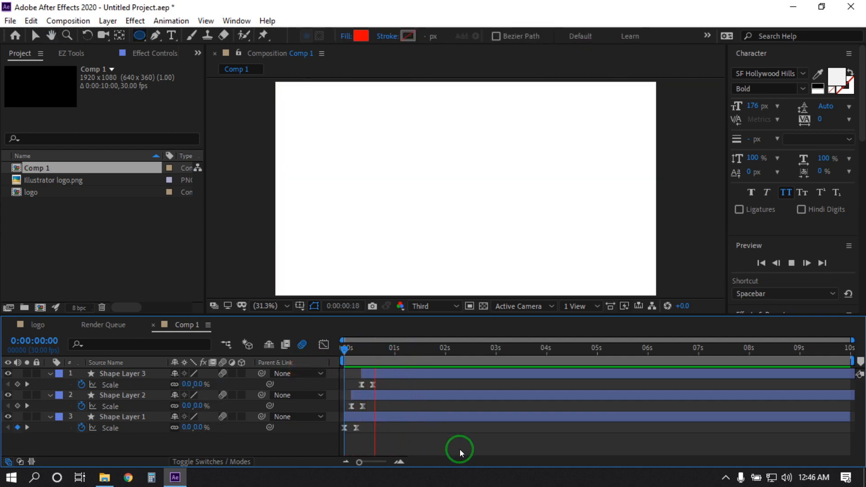
key(space)
Shift Shape Layer 2 and Shape Layer 3 slightly later in the timeline and preview the new timing from the start.
drag(370, 355, 348, 364)
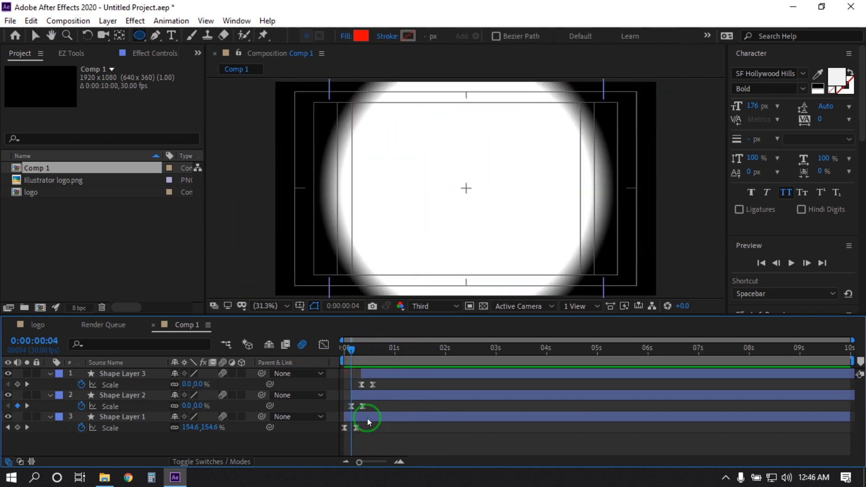
drag(380, 397, 344, 354)
click(424, 436)
key(space)
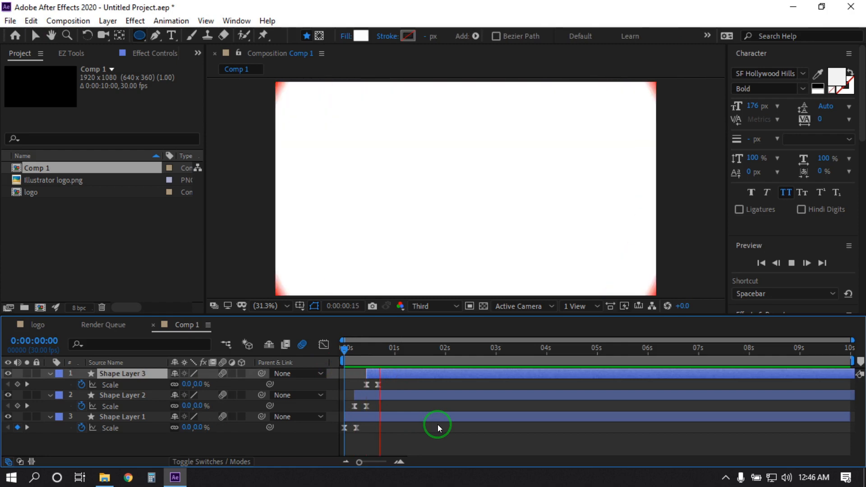
Move the end Scale keyframes of all three shape layers slightly later, placing Shape Layer 3's at 0:00:00:23.
drag(404, 350, 347, 365)
click(356, 428)
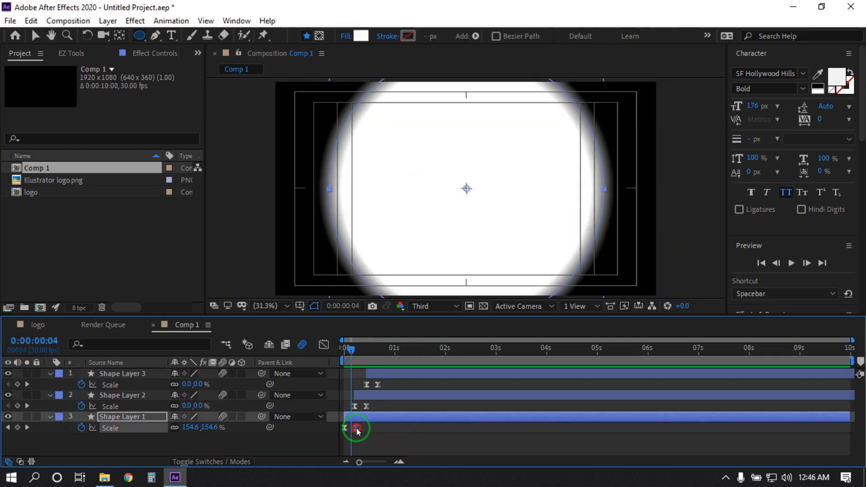
drag(356, 428, 383, 386)
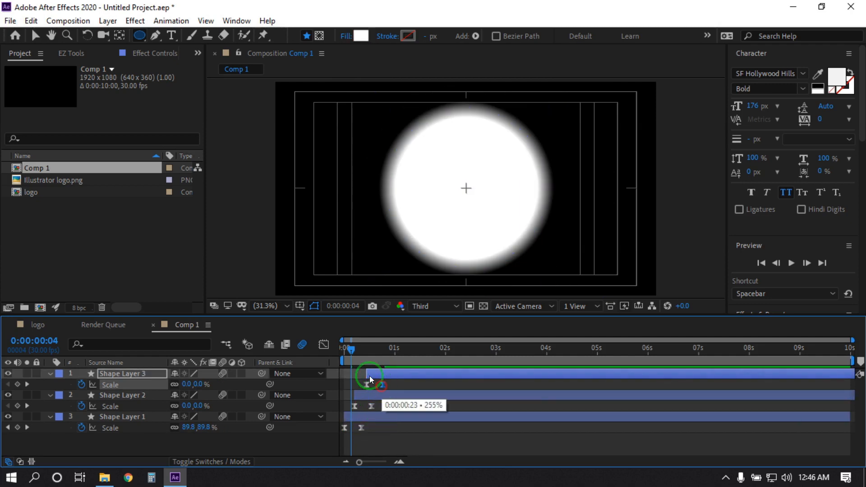
Play the composition from the start several times to review the slower circle scaling.
drag(350, 353, 337, 353)
key(space)
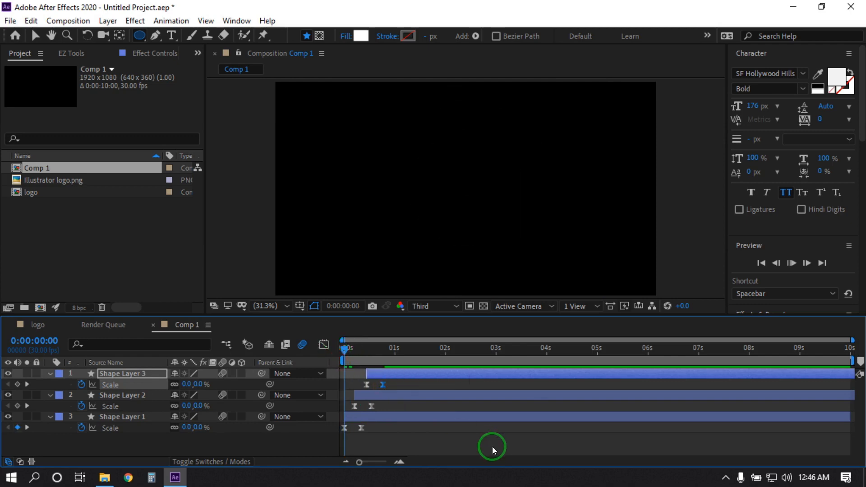
key(space)
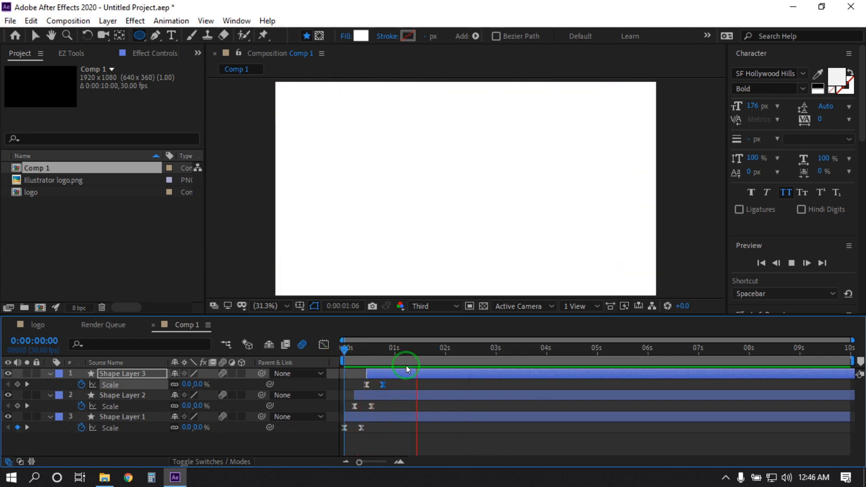
drag(413, 351, 343, 378)
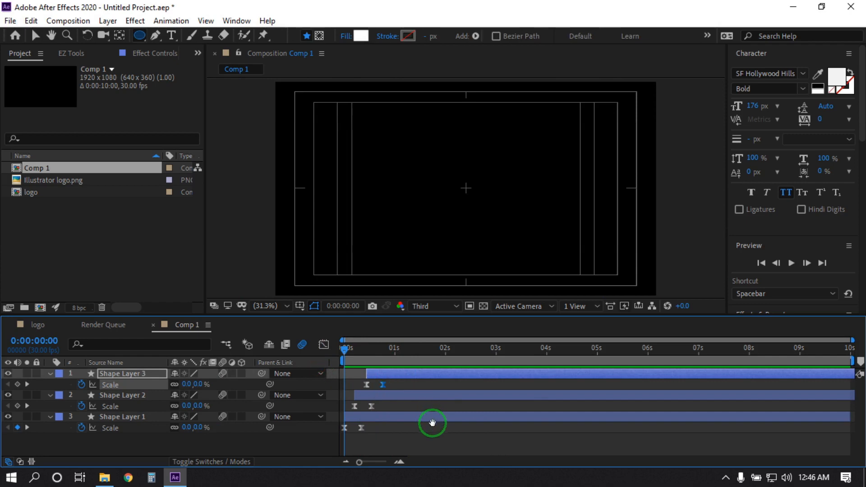
key(space)
key(space)
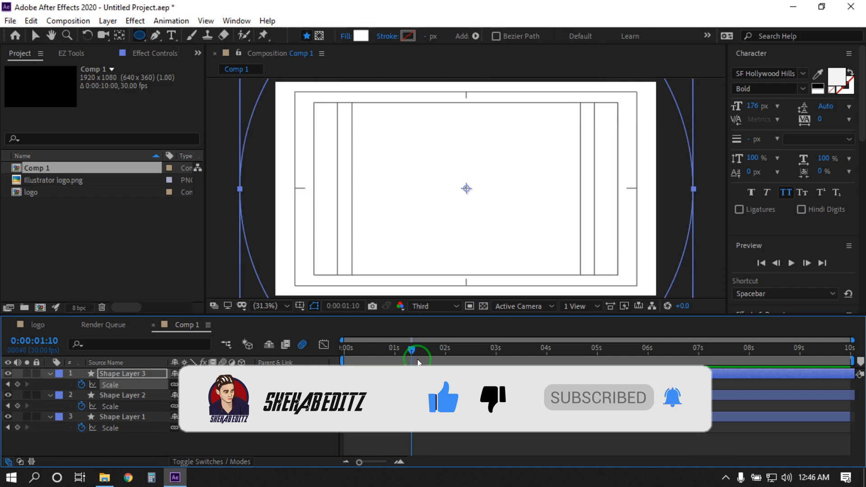
drag(413, 353, 327, 362)
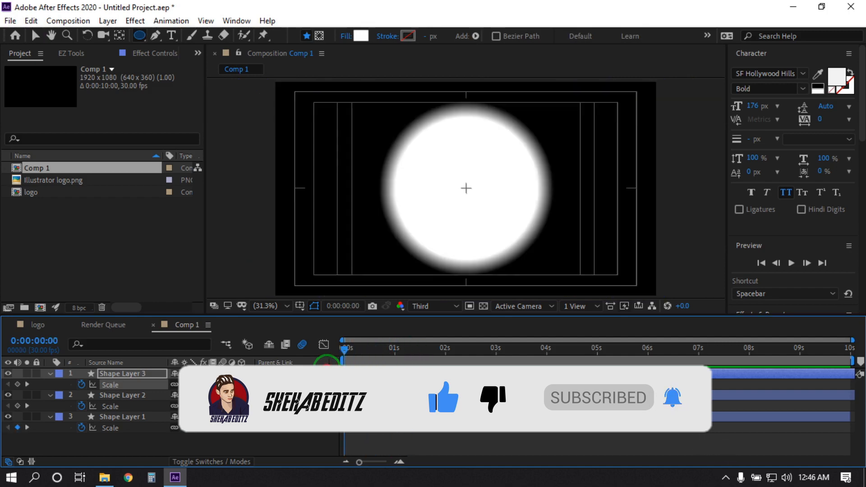
key(space)
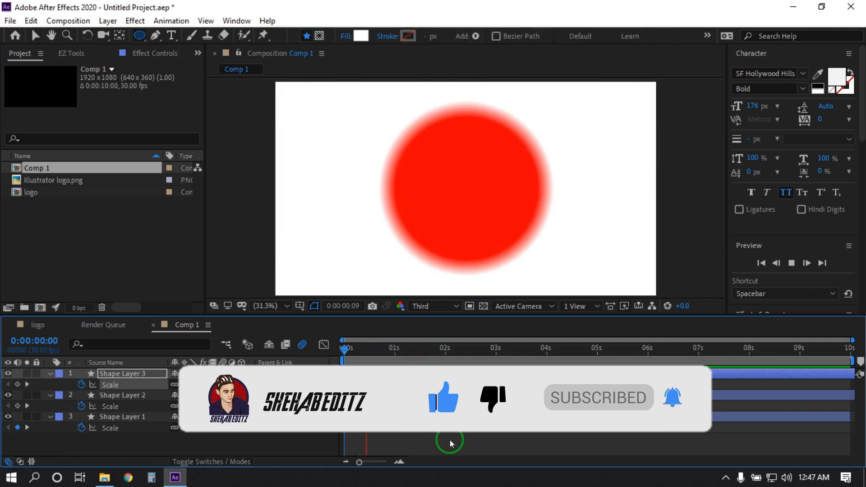
key(space)
Move the three shape layers' end Scale keyframes later again, shift Shape Layers 2 and 3 slightly later, and preview the timing.
drag(411, 351, 362, 369)
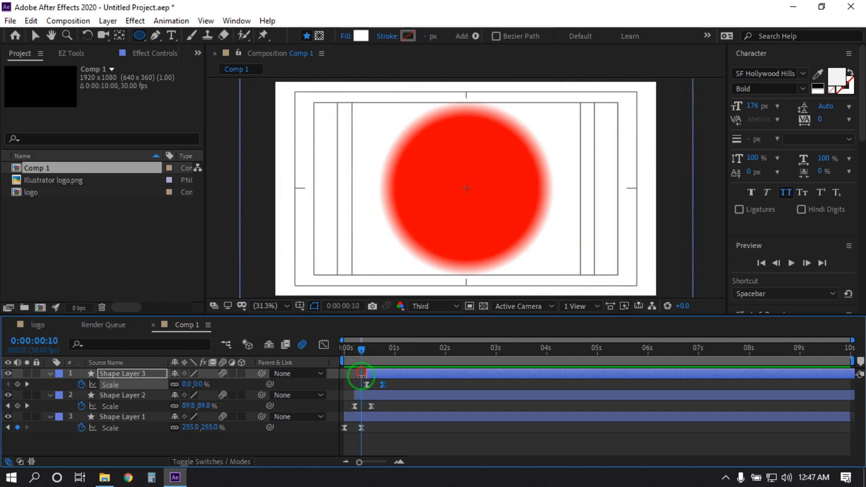
click(371, 407)
drag(371, 407, 375, 407)
drag(382, 385, 384, 395)
drag(384, 373, 304, 361)
key(space)
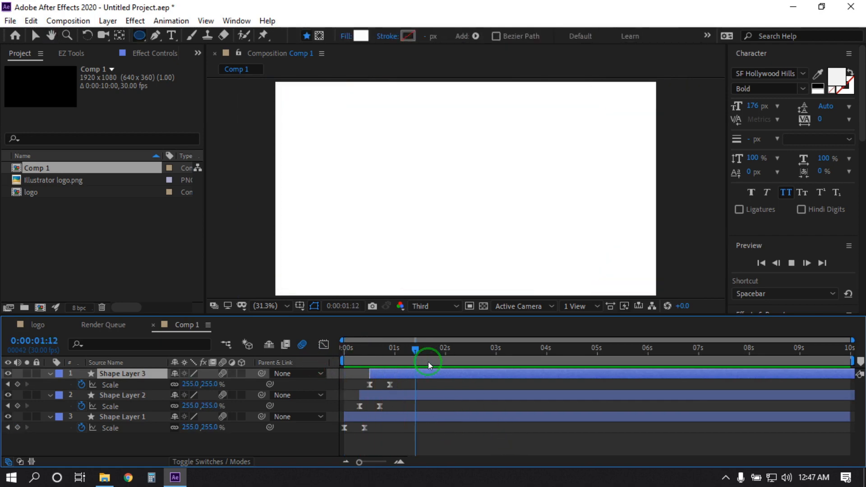
Shift Shape Layer 3 a few frames later in the timeline and preview the result from the start.
click(388, 373)
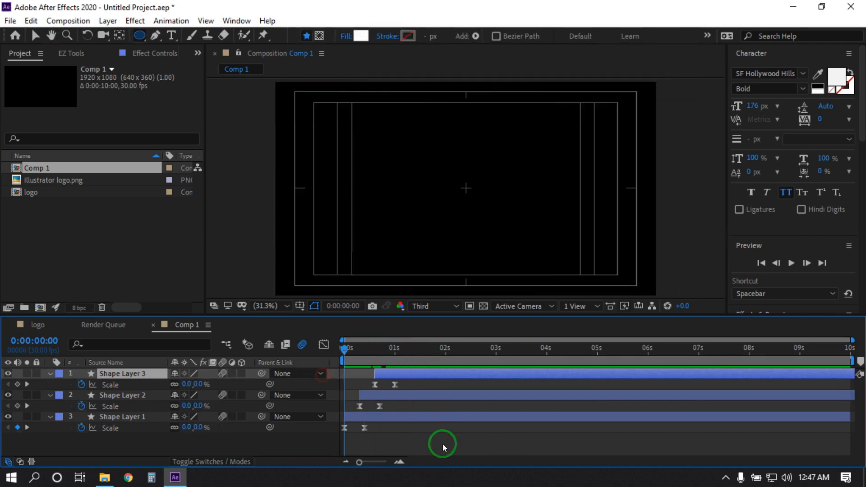
click(444, 443)
key(space)
drag(397, 351, 336, 369)
Pre-compose the three shape layers into a new composition named "shapes", moving all attributes into it.
drag(116, 447, 93, 361)
right_click(94, 371)
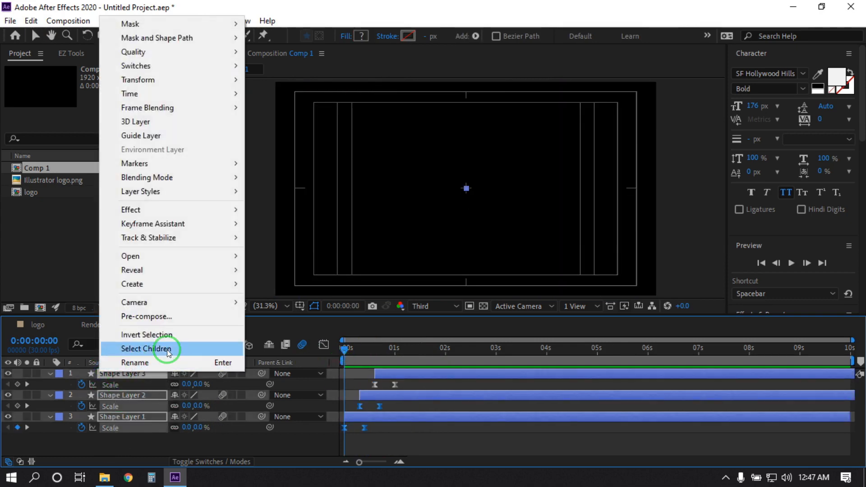
click(158, 317)
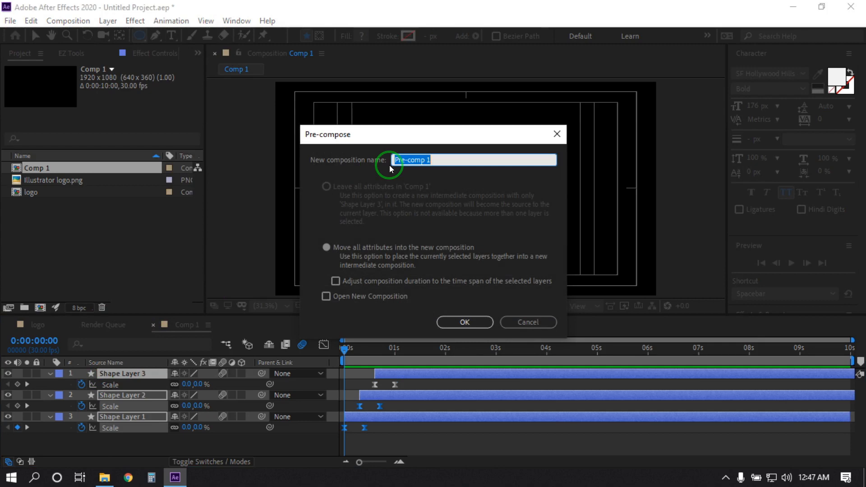
text(shapes)
click(326, 247)
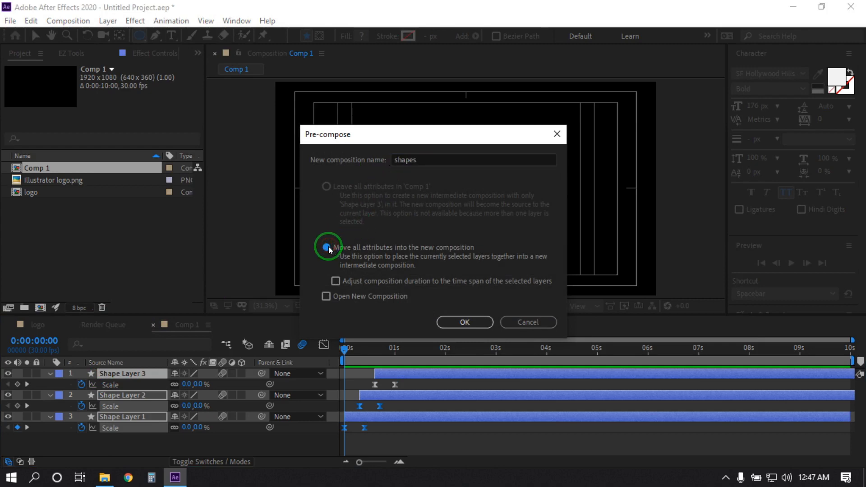
click(460, 322)
click(165, 421)
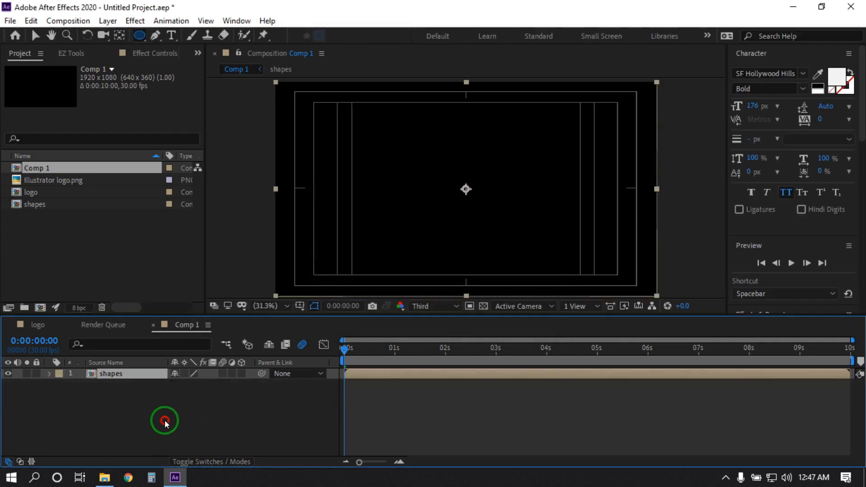
Add the logo composition to Comp 1 as a layer beneath the shapes layer.
mouse_move(345, 353)
mouse_down()
mouse_move(408, 352)
mouse_move(338, 358)
mouse_up()
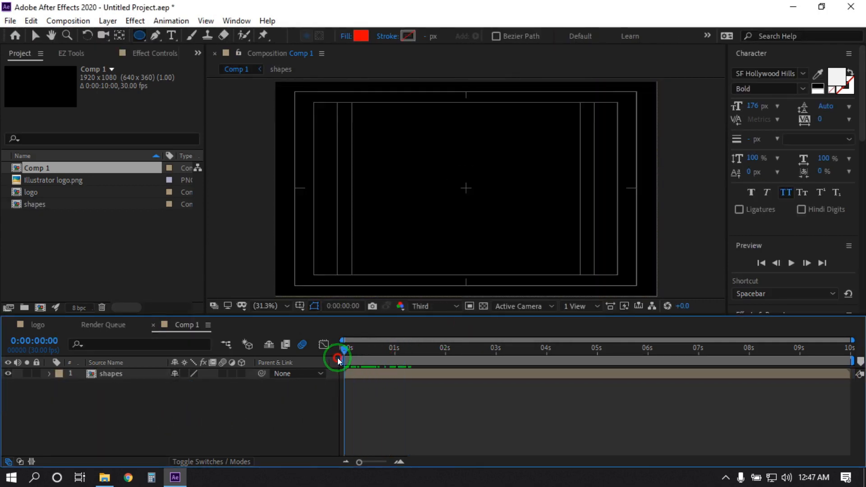
click(30, 191)
drag(31, 191, 88, 369)
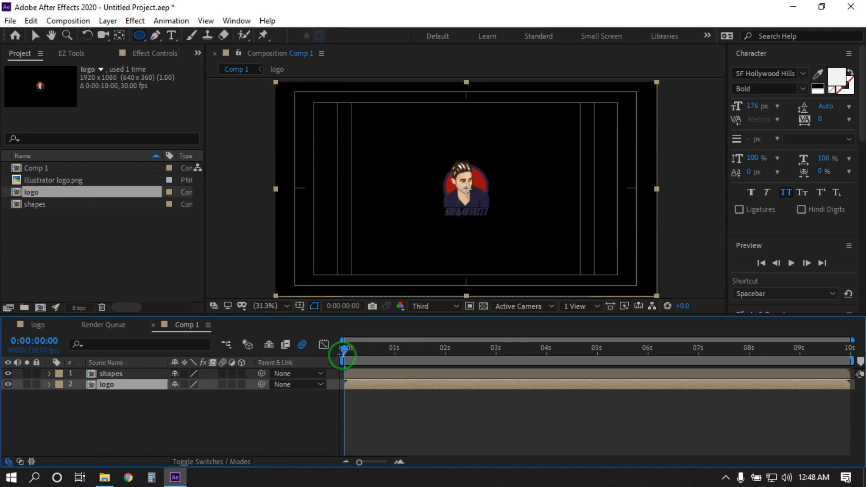
Scrub through the circle transition and move the logo layer above the shapes layer.
drag(345, 351, 388, 355)
click(360, 375)
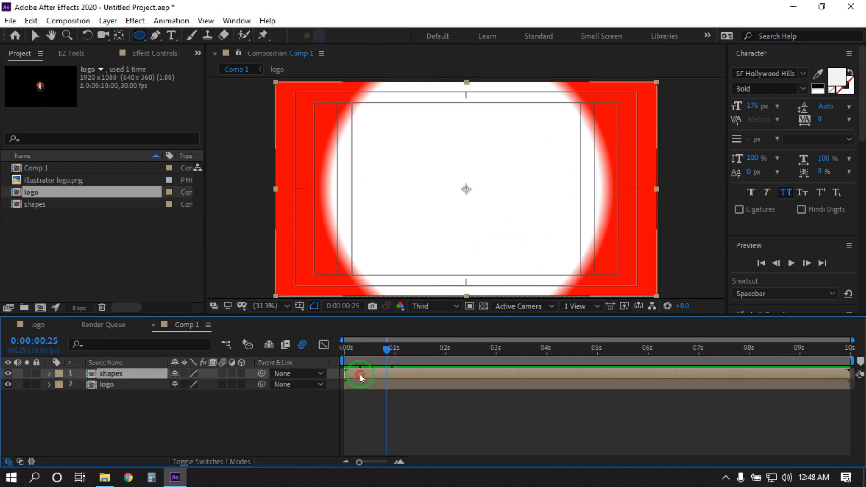
drag(108, 385, 110, 373)
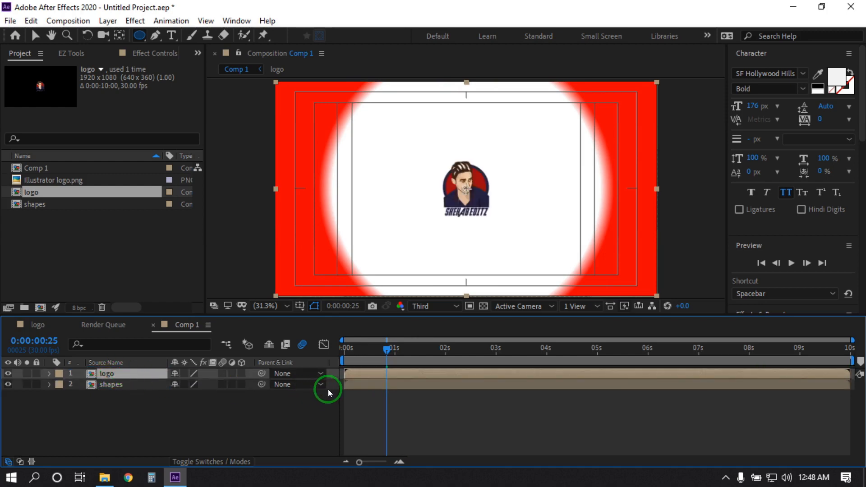
click(357, 374)
Start Scale keyframing on the logo layer at 0:00:00:24 with a value of 0%.
mouse_move(392, 351)
mouse_down()
mouse_move(340, 358)
mouse_move(382, 357)
mouse_up()
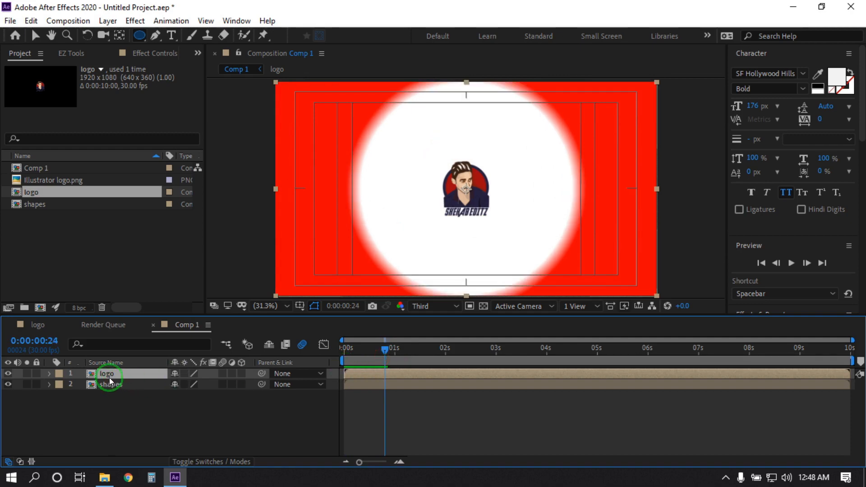
key(s)
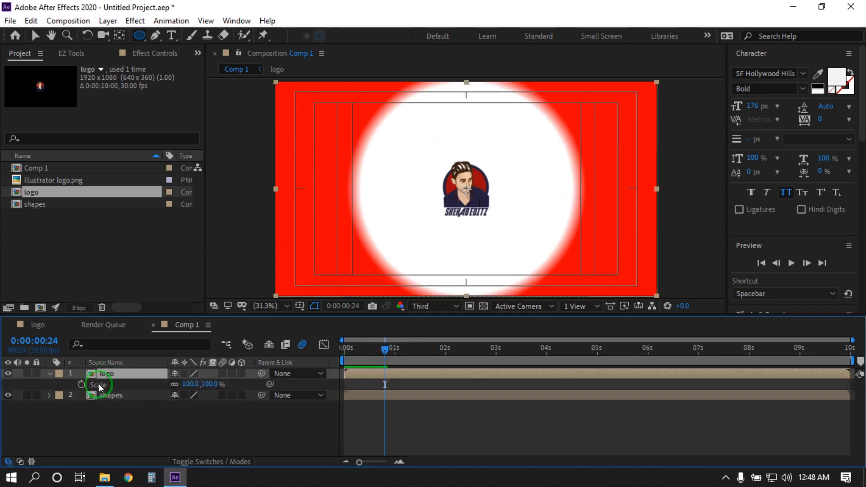
click(82, 385)
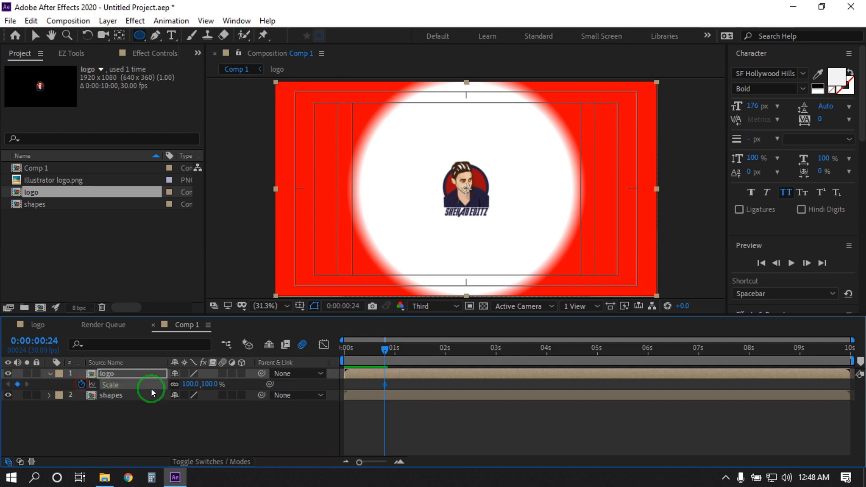
click(193, 387)
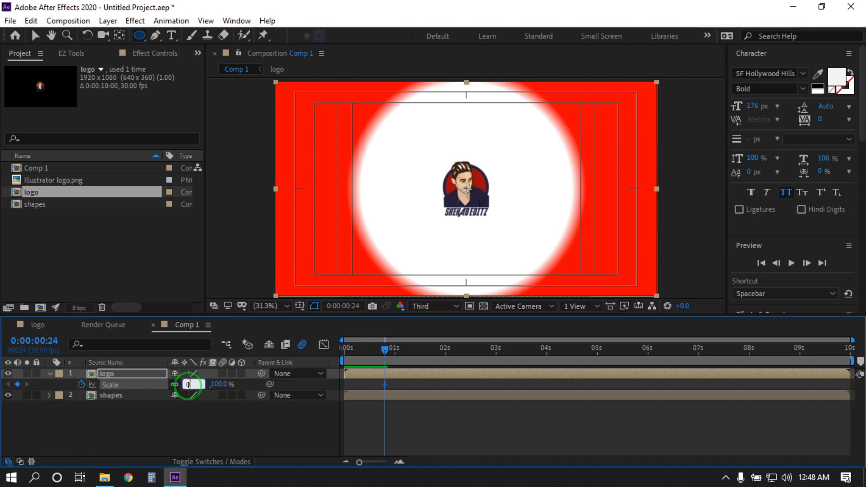
text(0)
key(Return)
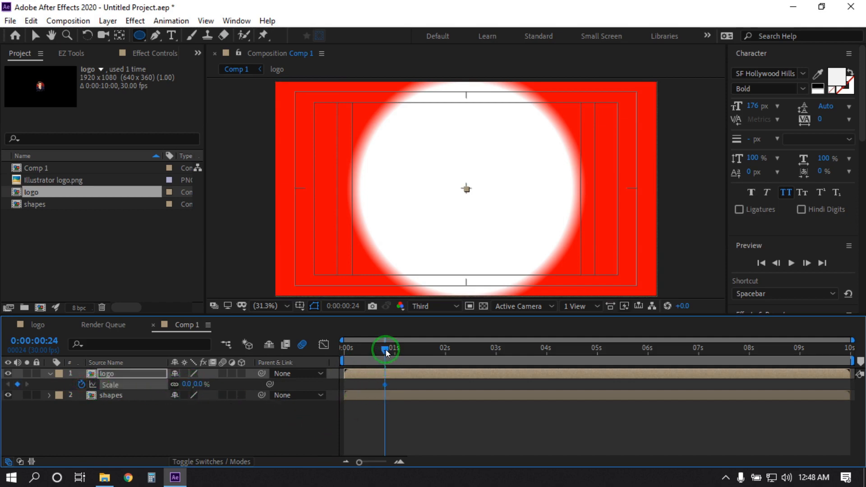
Add a 100% Scale keyframe to the logo layer at 0:00:01:00 and preview the logo's appearance.
drag(386, 349, 395, 351)
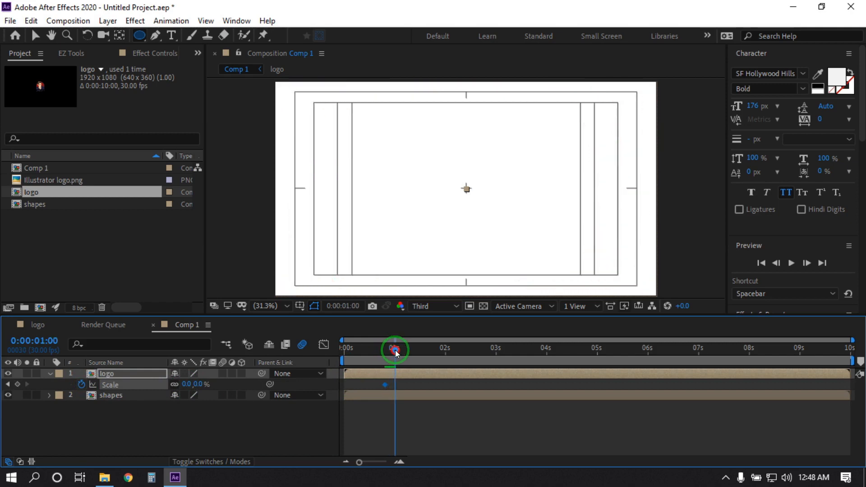
click(190, 386)
key(Return)
click(248, 453)
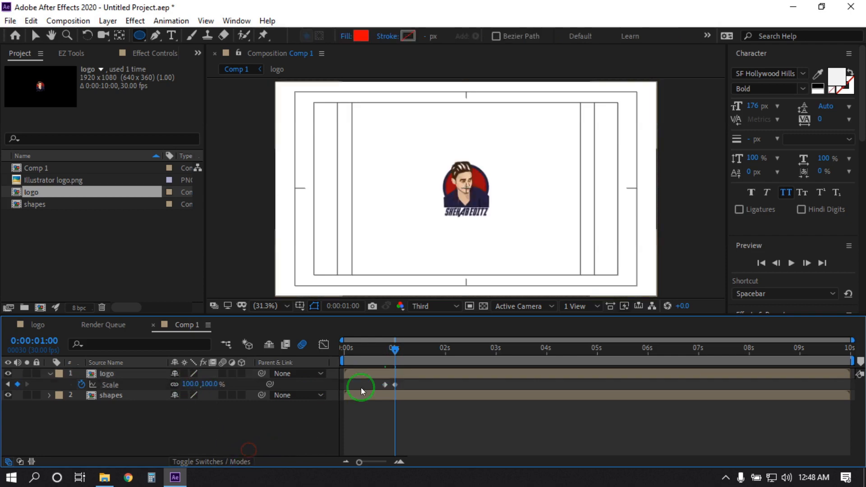
mouse_move(392, 352)
mouse_down()
mouse_move(377, 352)
mouse_move(421, 350)
mouse_move(378, 355)
mouse_move(391, 357)
mouse_up()
key(space)
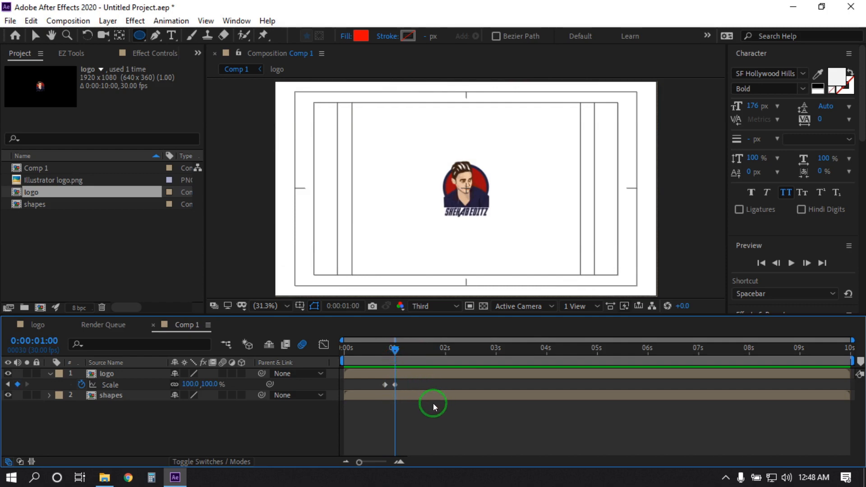
Add a 110% Scale keyframe to the logo layer at 0:00:01:03.
key(Page_Down)
key(Page_Down)
key(Page_Down)
click(190, 384)
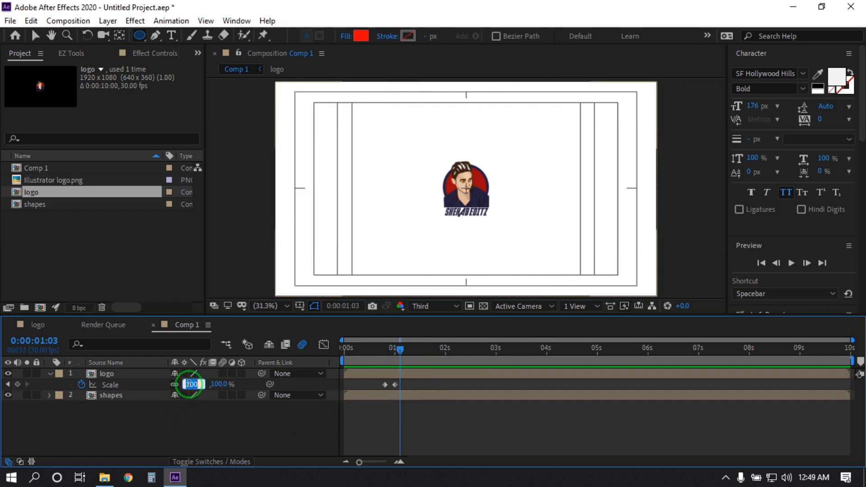
click(234, 407)
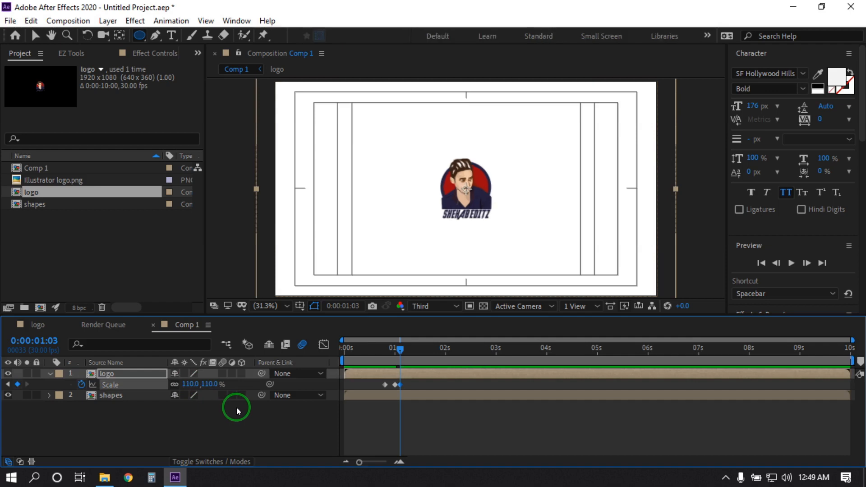
Return the logo layer's Scale to 100% with a keyframe at 0:00:01:06.
key(Page_Down)
key(Page_Down)
key(Page_Down)
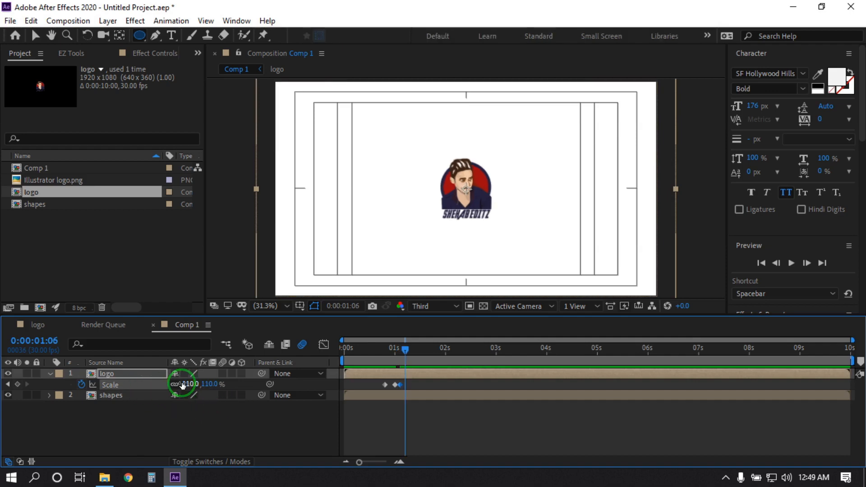
click(189, 384)
text(1)
click(238, 417)
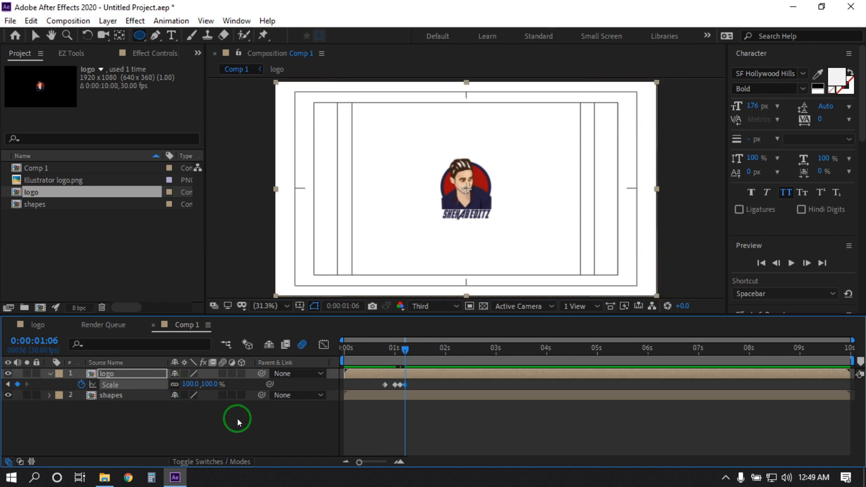
Play the composition from just before the logo appears to preview its scale bounce.
click(390, 395)
drag(400, 358, 378, 366)
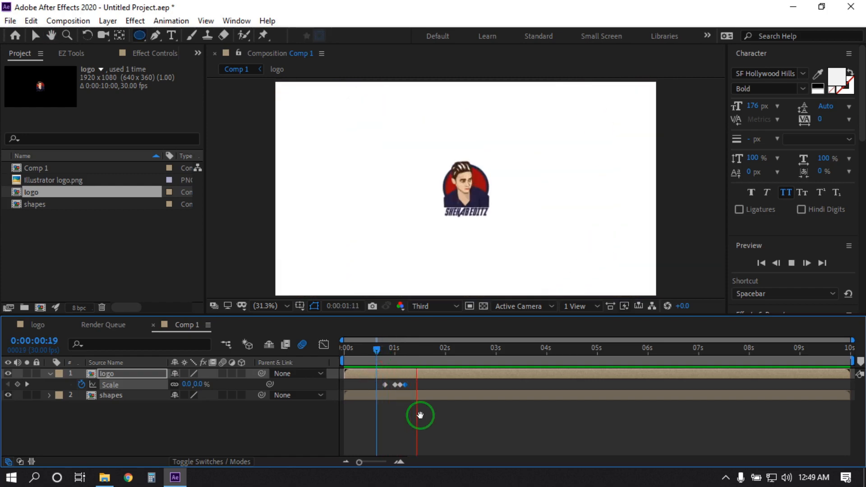
key(space)
Apply Easy Ease to all of the logo layer's Scale keyframes and scrub back to check the motion.
drag(418, 388, 353, 378)
right_click(386, 385)
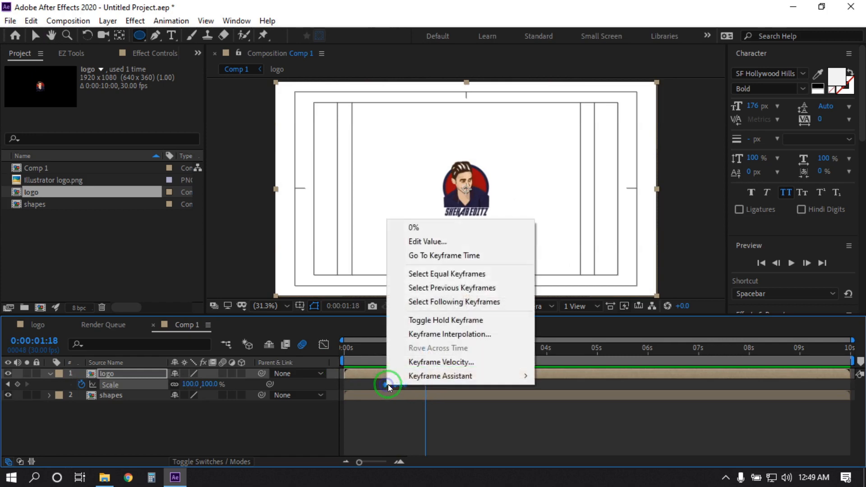
mouse_move(407, 379)
click(562, 303)
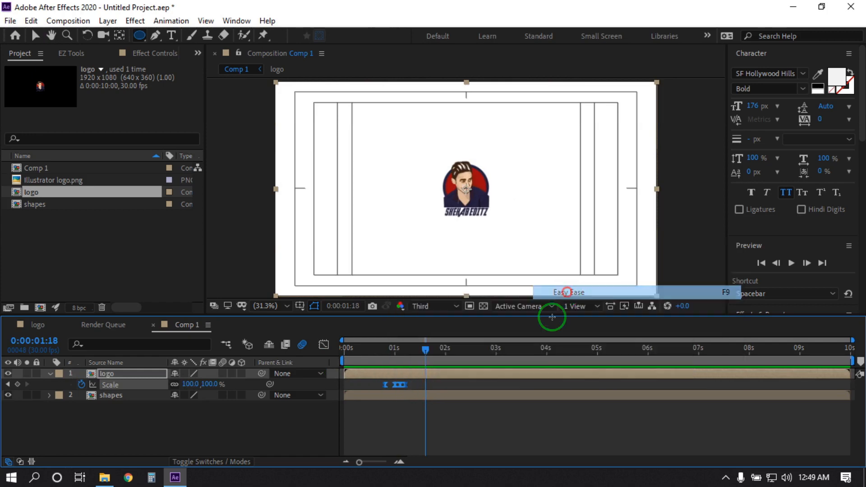
click(456, 413)
drag(424, 351, 377, 354)
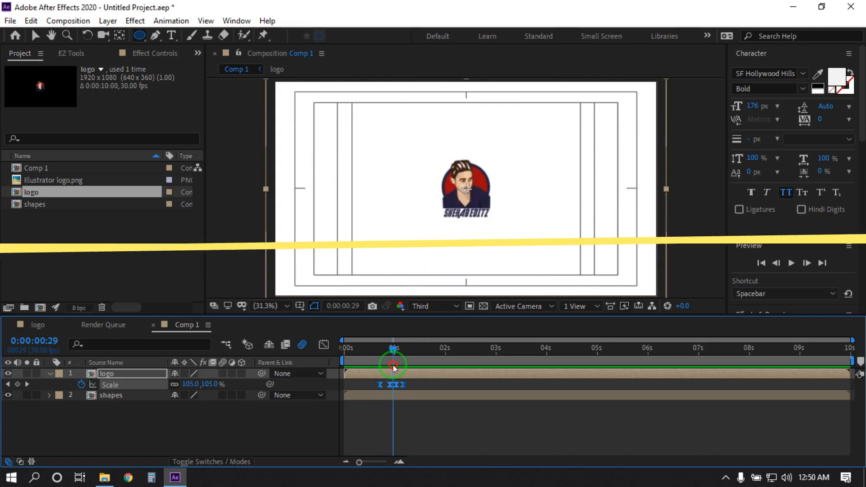
Move the playhead to 0:00:01:01, keep the logo layer's Scale keyframes shown, and deselect all layers.
mouse_move(394, 364)
mouse_down()
mouse_move(386, 368)
mouse_move(395, 369)
mouse_up()
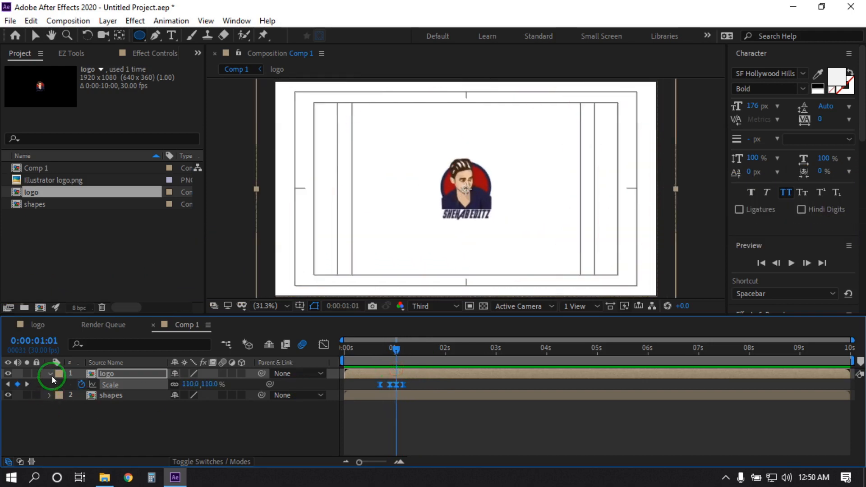
click(50, 374)
click(391, 391)
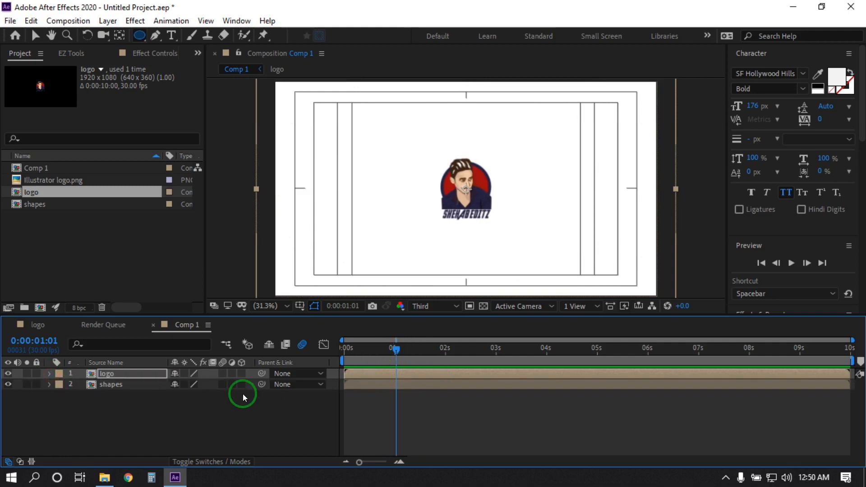
key(u)
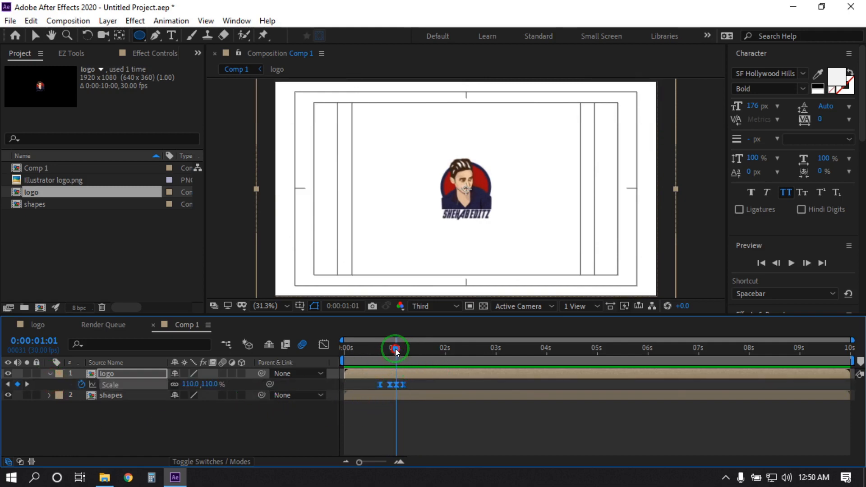
click(186, 426)
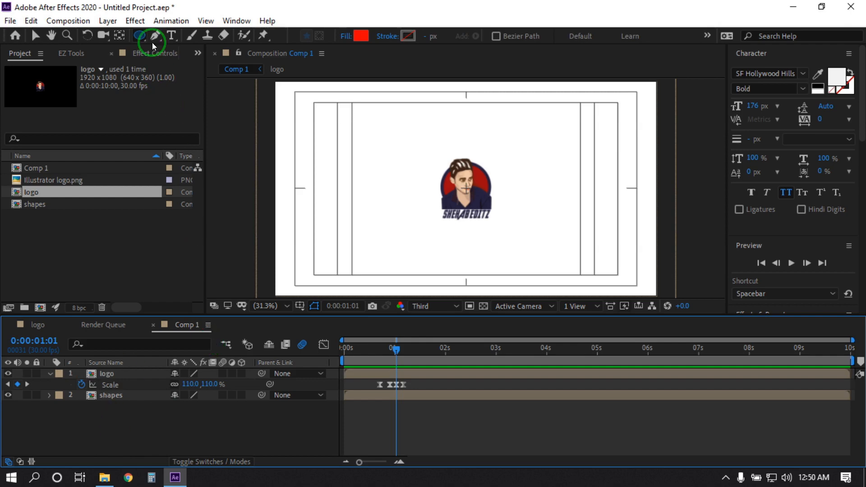
Draw a small red rectangle about as wide as the logo directly beneath its text with the Rectangle Tool.
drag(140, 36, 203, 39)
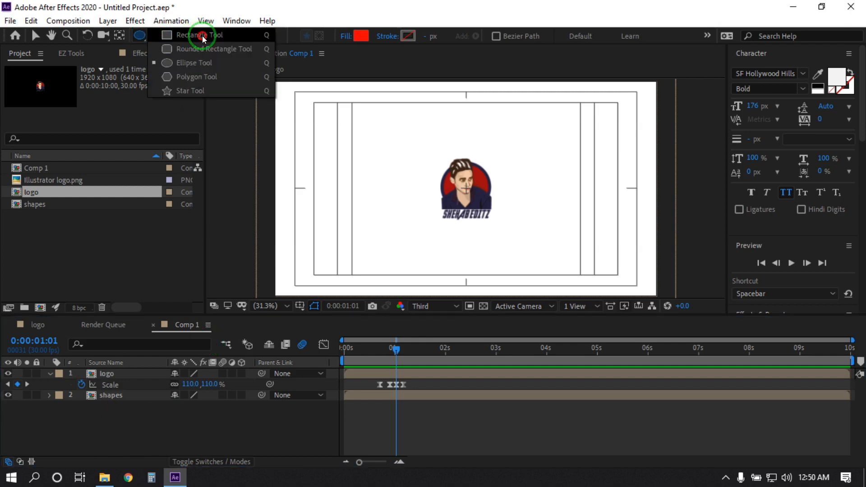
drag(203, 39, 203, 36)
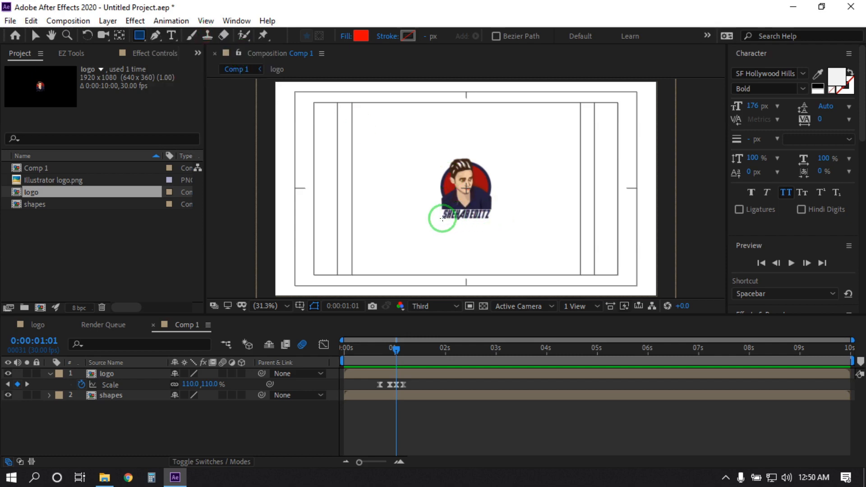
drag(442, 218, 490, 233)
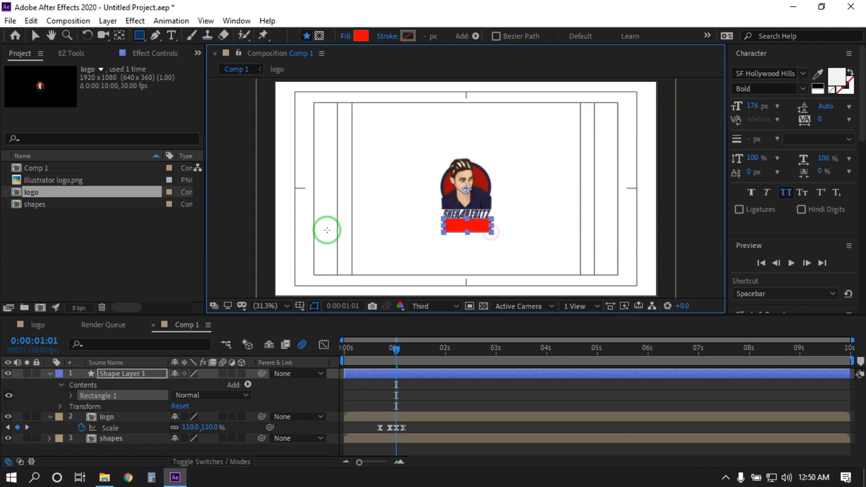
click(348, 34)
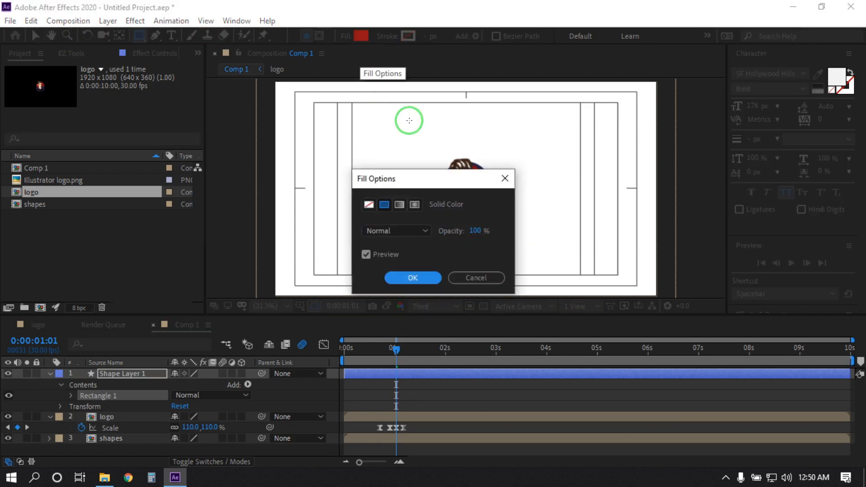
drag(406, 178, 518, 177)
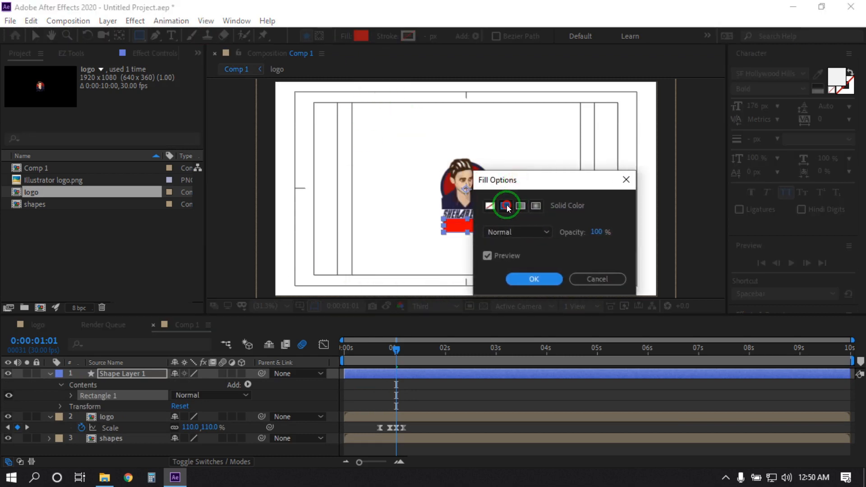
click(506, 206)
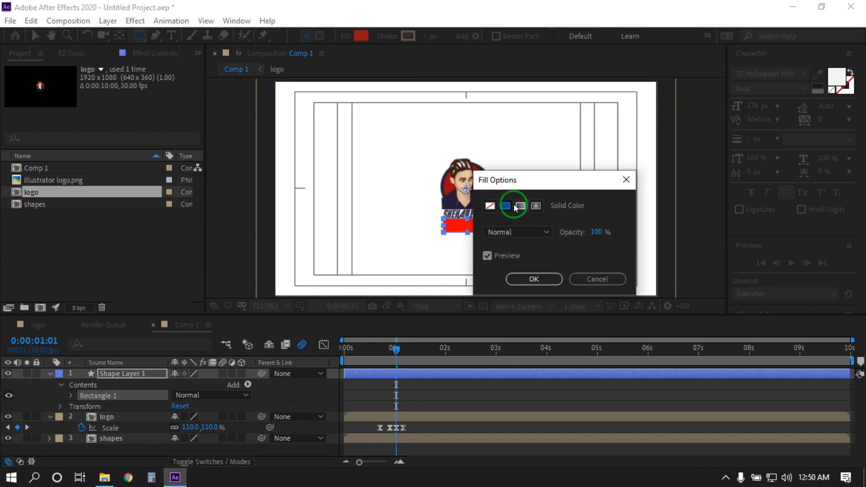
click(578, 279)
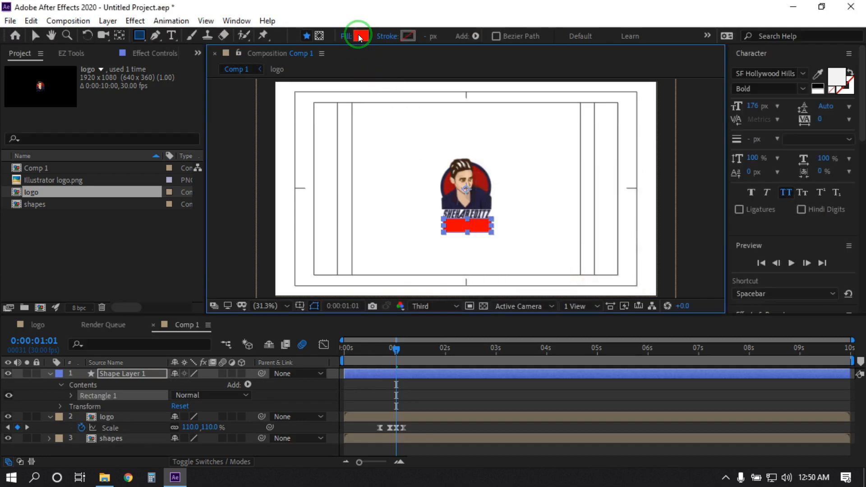
Recolour the rectangle's fill with the dark red sampled from the logo's circle, then collapse and deselect its layer.
click(361, 35)
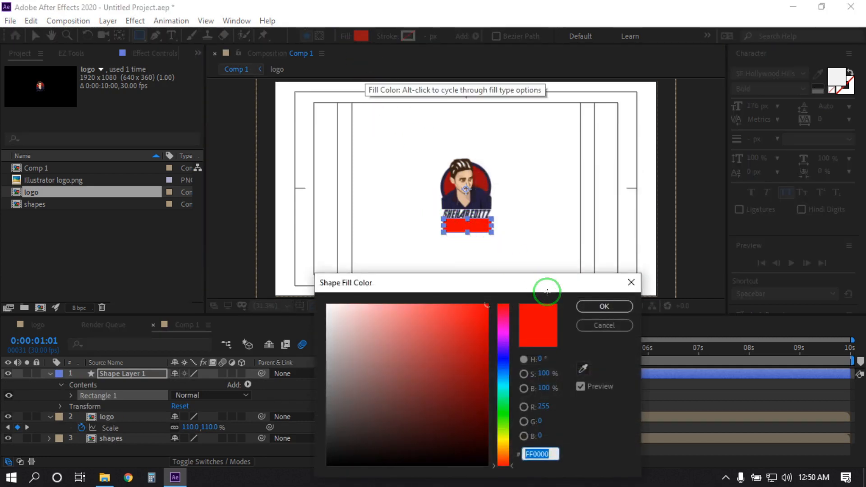
click(583, 369)
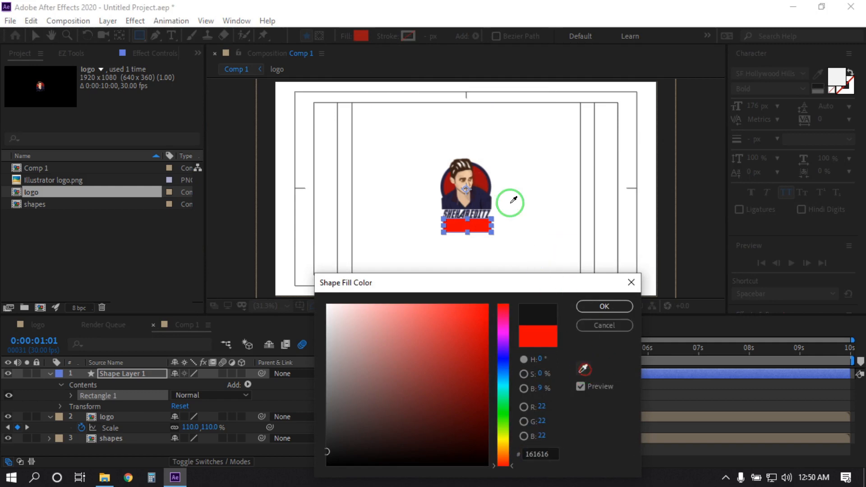
click(478, 187)
click(609, 306)
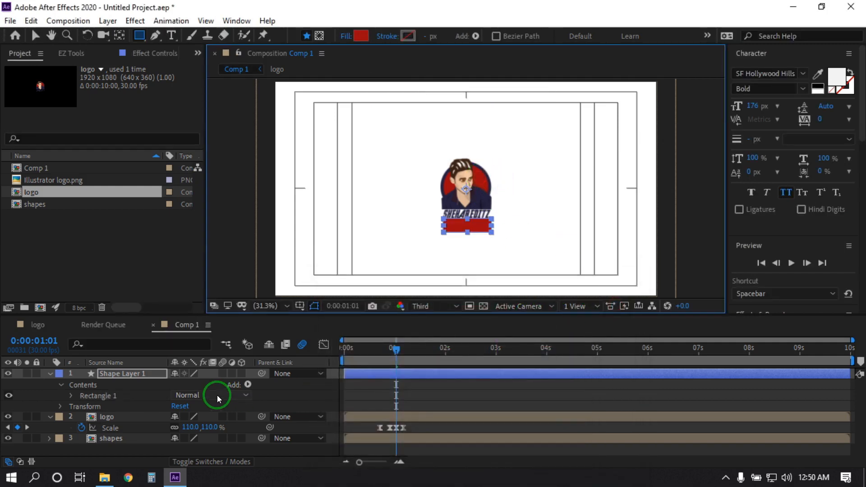
click(50, 374)
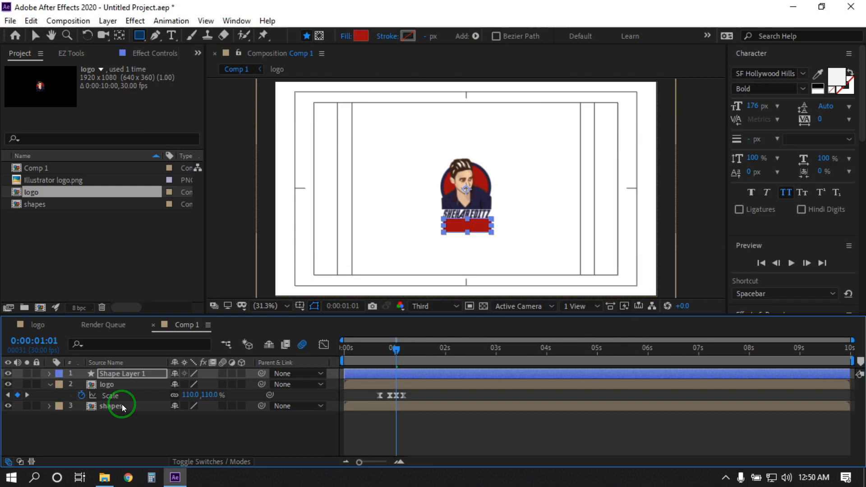
click(170, 436)
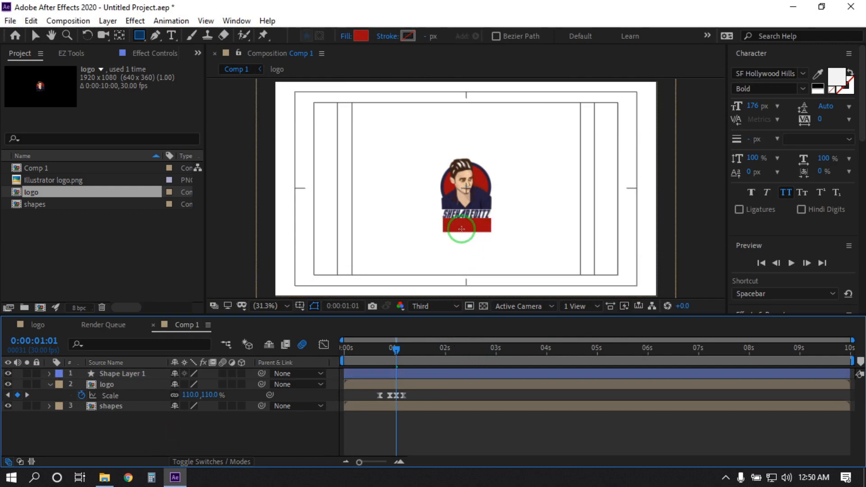
Centre the anchor point of Shape Layer 1 on its rectangle using EZ Tools.
click(122, 373)
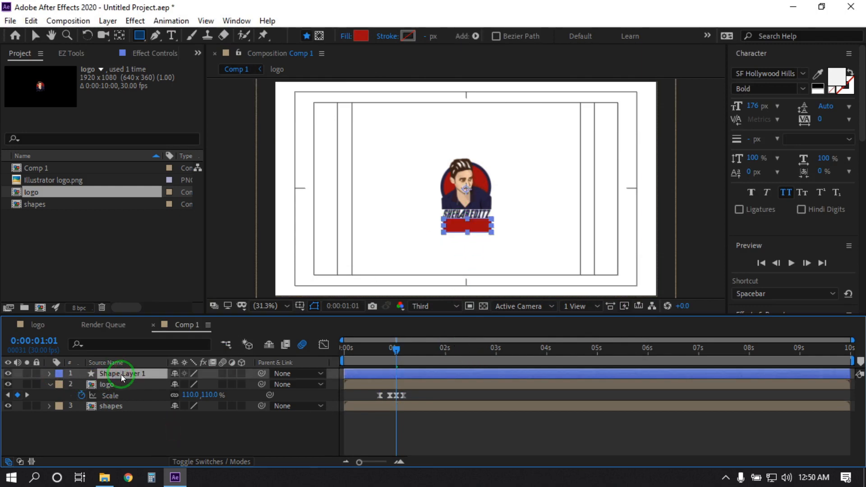
click(62, 59)
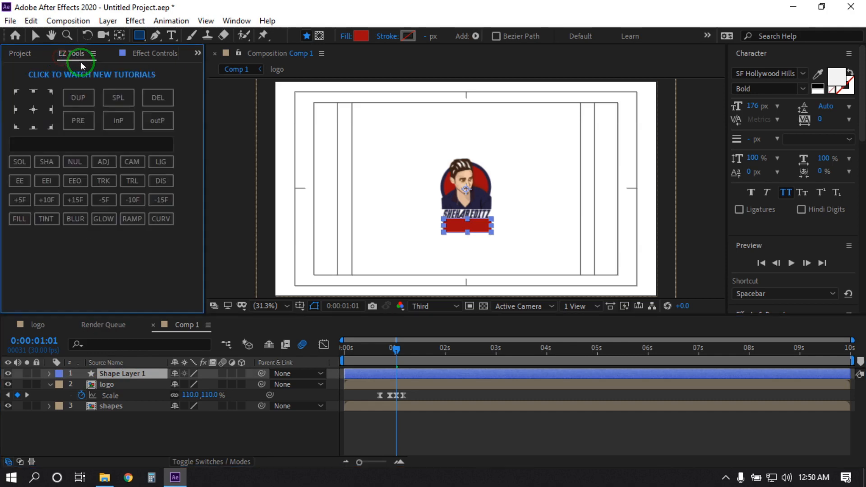
click(38, 110)
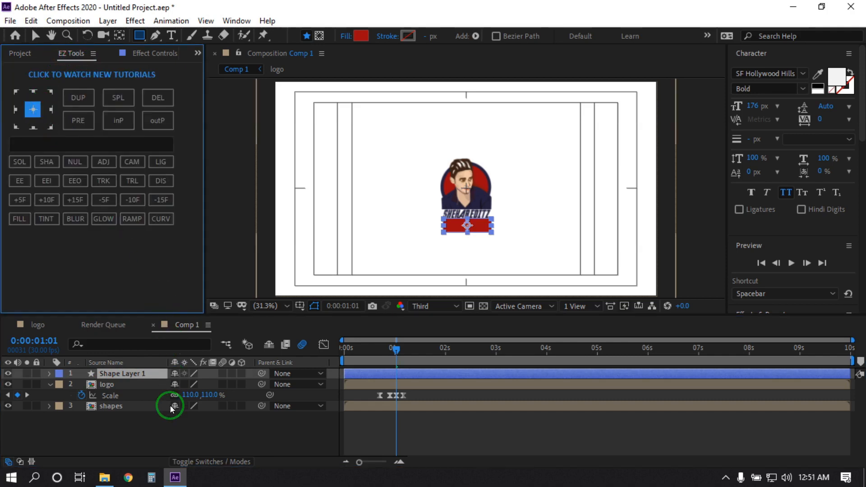
click(152, 426)
Align the logo layer and Shape Layer 1 to each other horizontally, with the selection as the alignment reference.
click(113, 388)
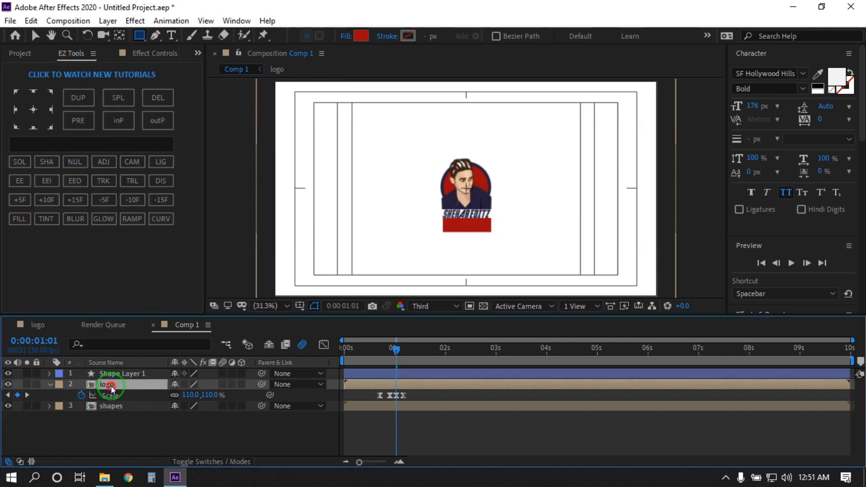
ctrl+click(114, 374)
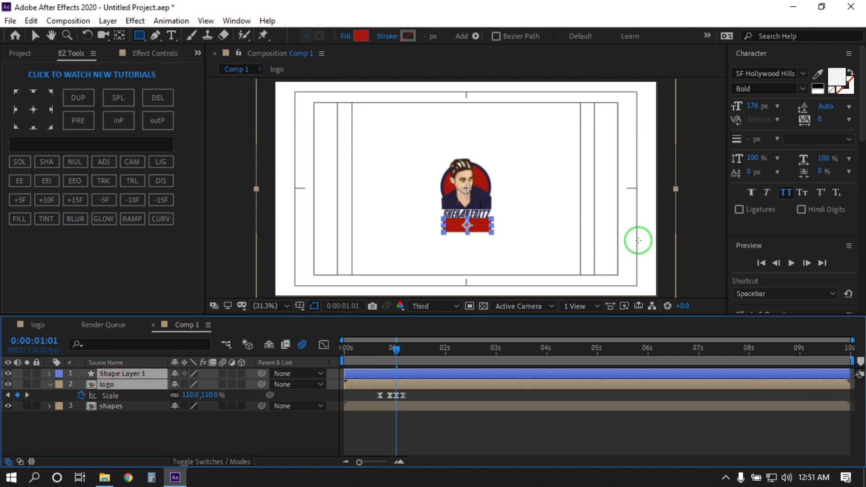
scroll(768, 199, down, 10)
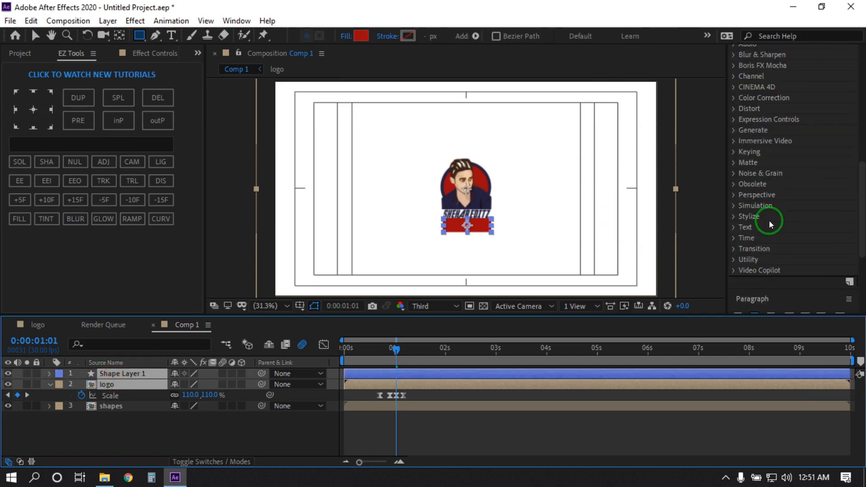
click(762, 274)
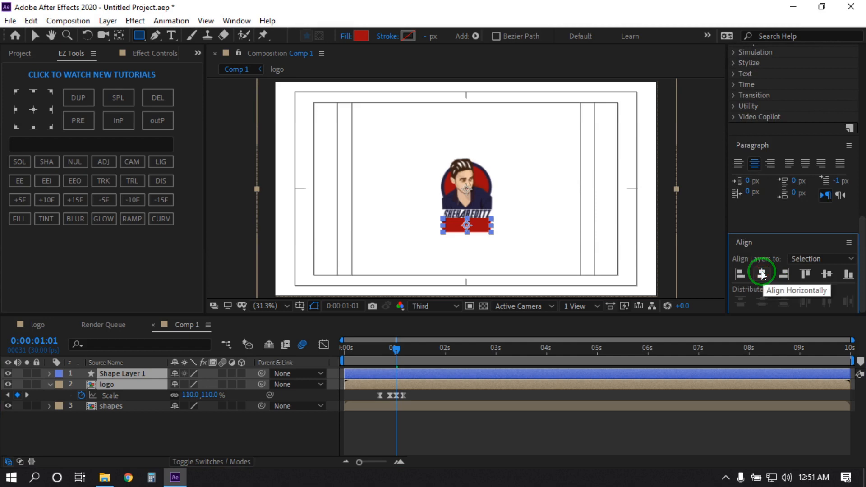
click(296, 420)
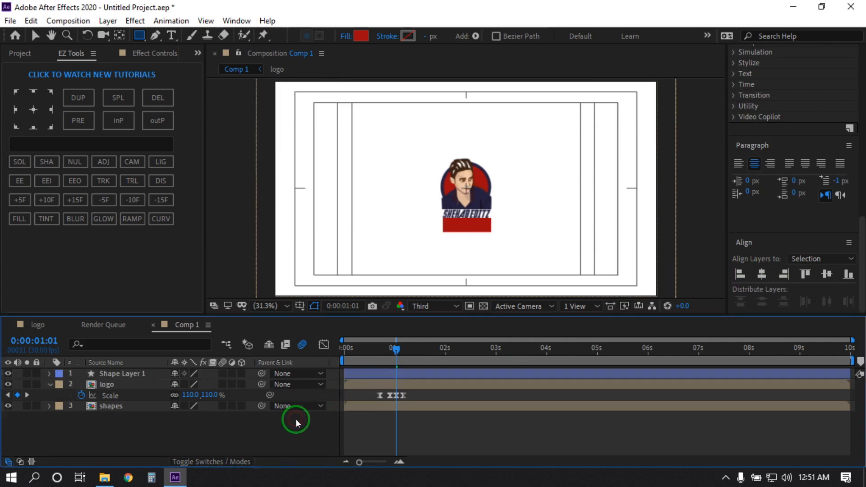
Nudge the rectangle on Shape Layer 1 slightly to the left beneath the logo.
click(123, 374)
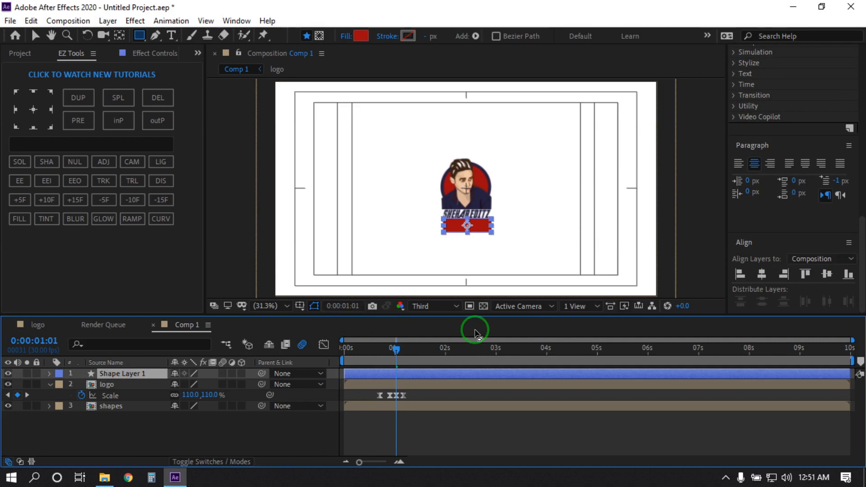
click(273, 443)
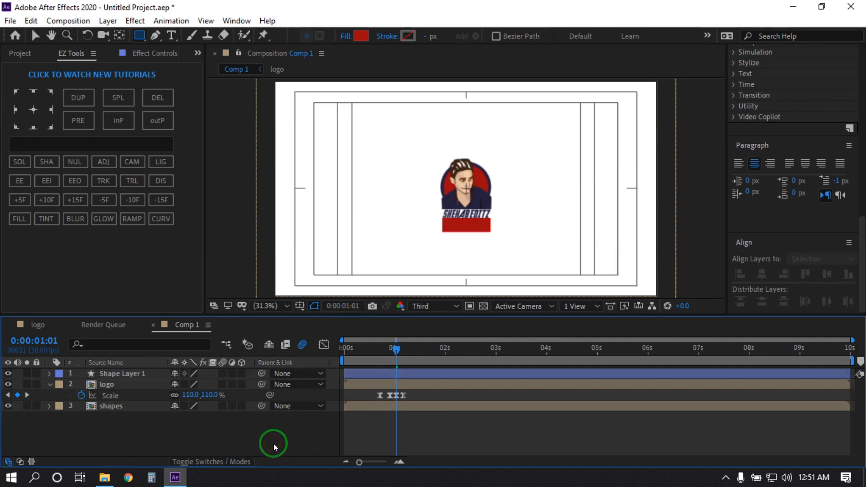
click(130, 375)
click(183, 424)
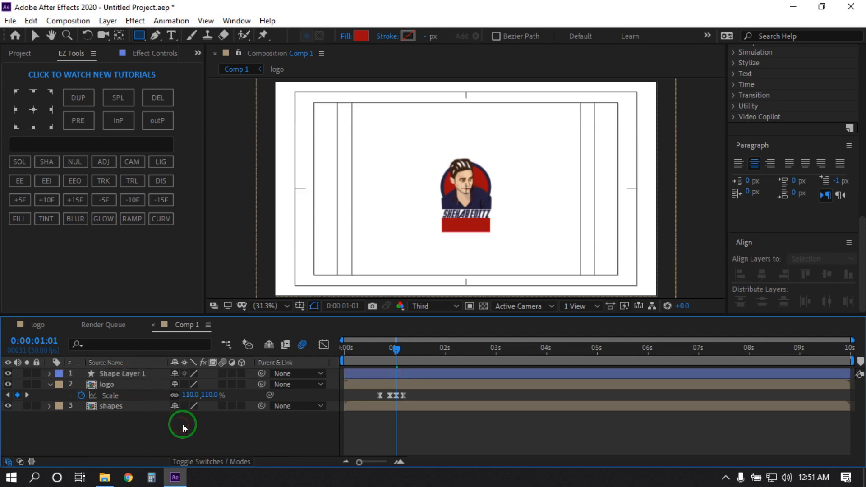
Make Shape Layer 1 start at 0:00:01:01 and add a Position keyframe to it at 0:00:01:08.
click(117, 373)
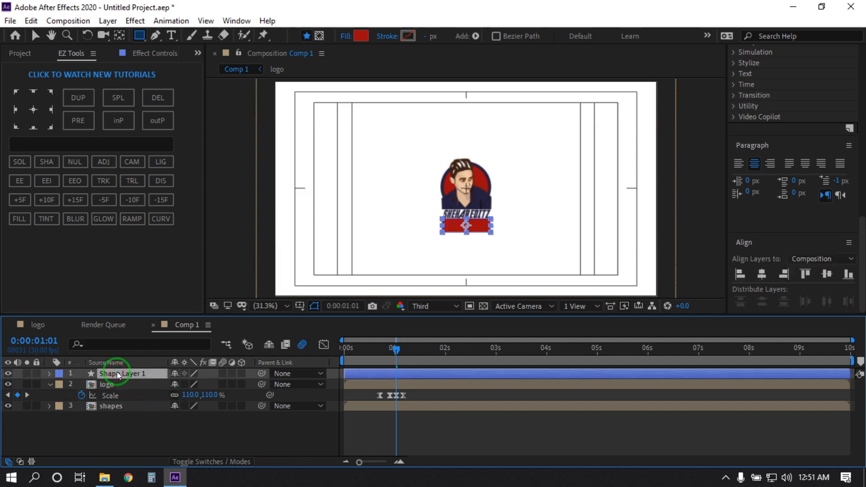
drag(393, 358, 405, 373)
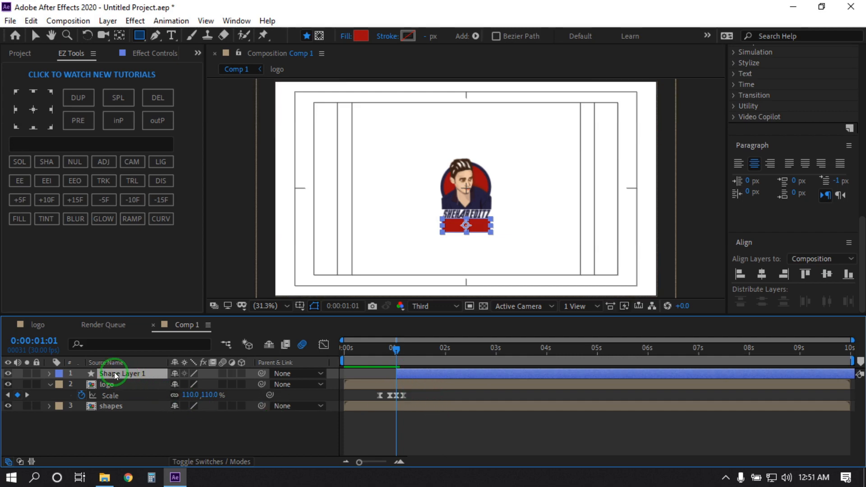
key(s)
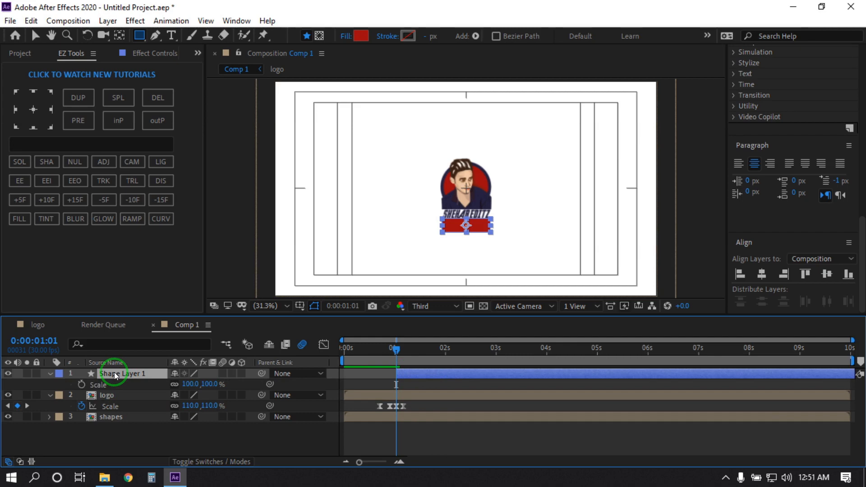
key(p)
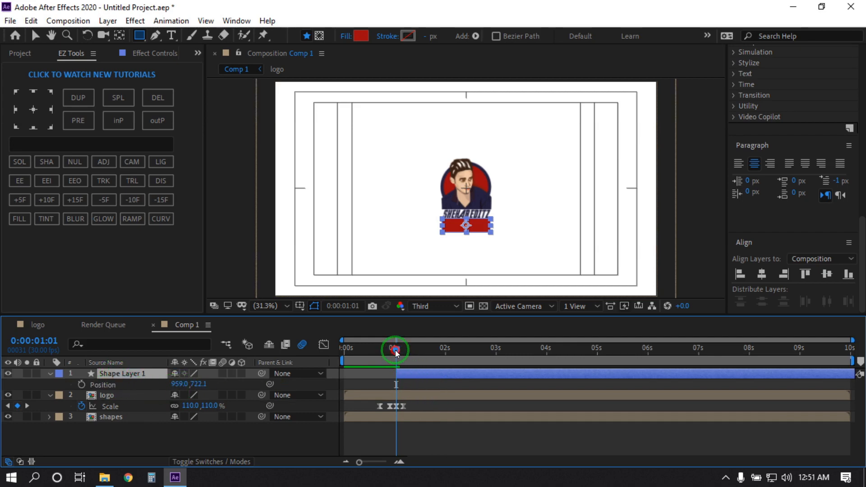
drag(395, 350, 407, 350)
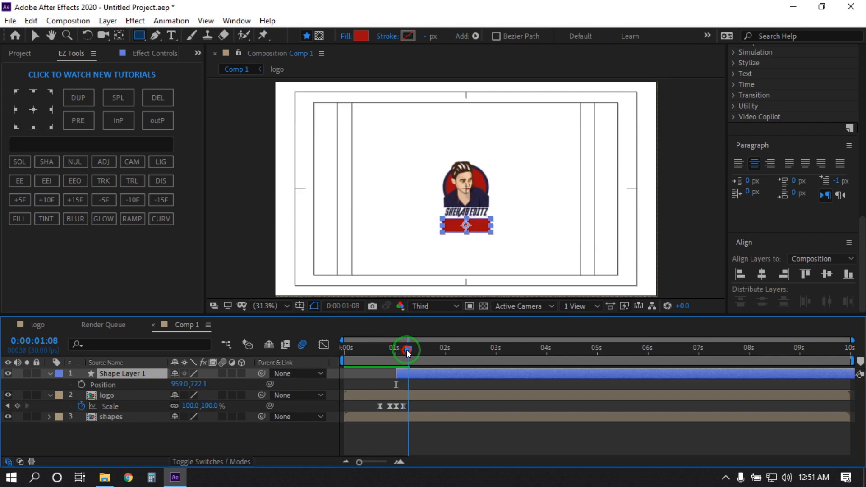
click(81, 384)
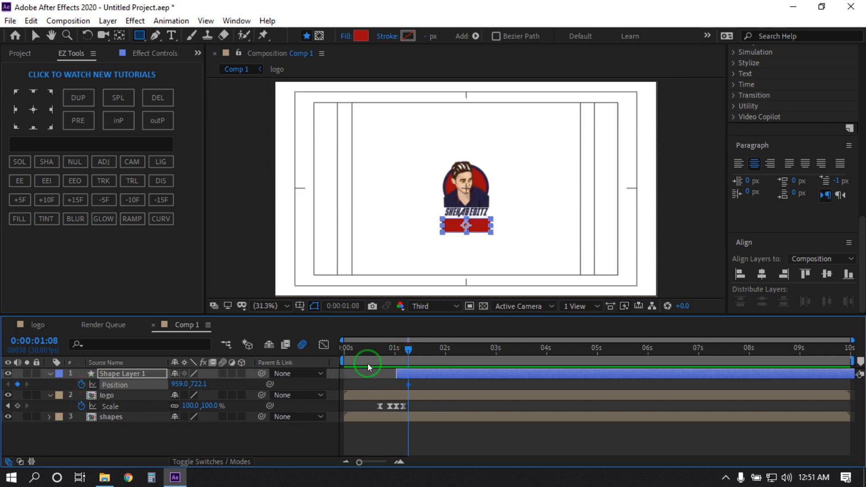
At 0:00:01:01, raise the rectangle to Position 959.0, 539.1 so that it is keyframed over the logo.
drag(401, 355, 396, 350)
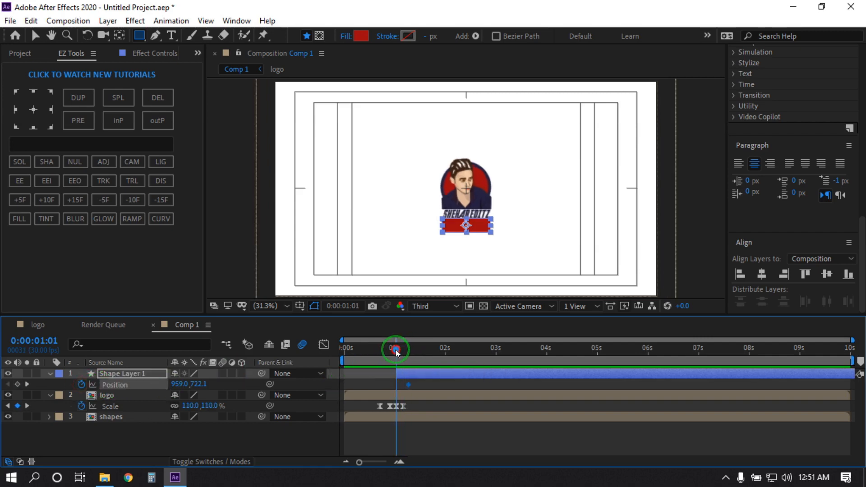
drag(194, 384, 83, 379)
click(160, 440)
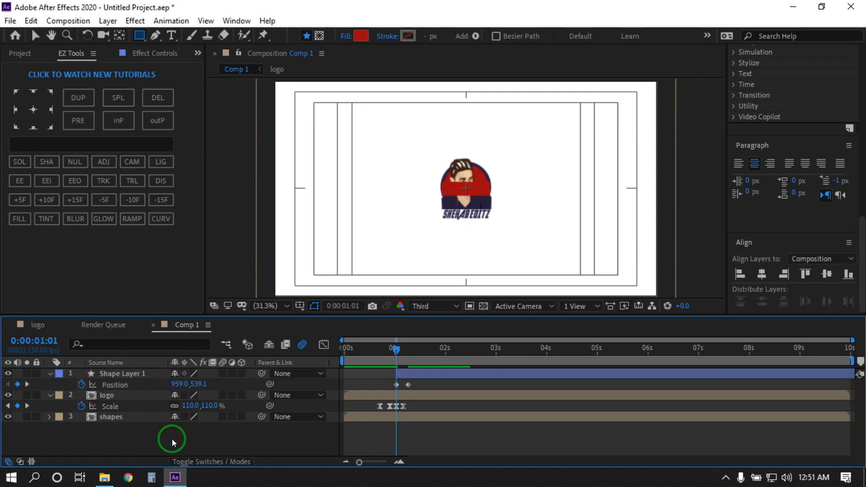
Move Shape Layer 1 below the logo layer in the layer stack so the rectangle sits behind the logo.
click(118, 373)
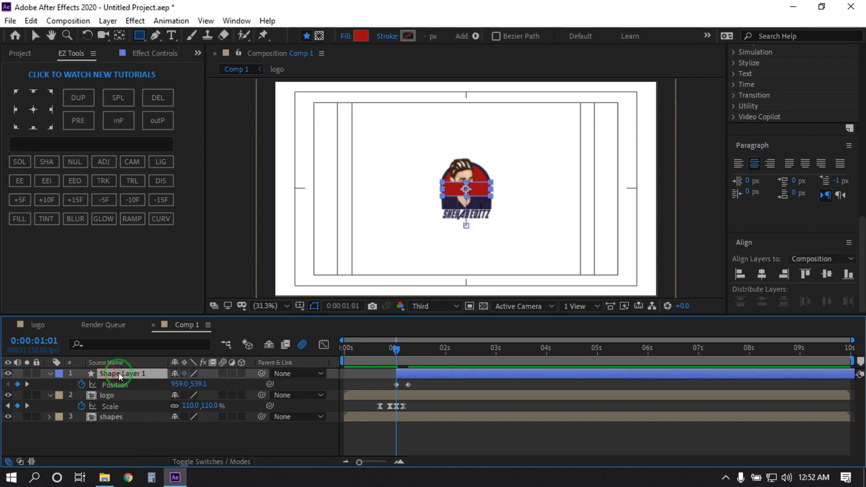
drag(120, 373, 121, 401)
click(163, 433)
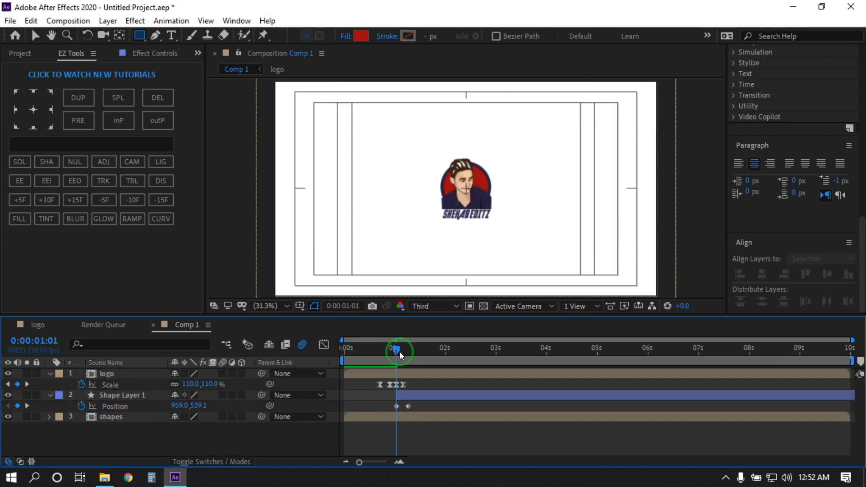
mouse_move(397, 352)
mouse_down()
mouse_move(406, 351)
mouse_move(397, 351)
mouse_up()
click(106, 374)
click(115, 396)
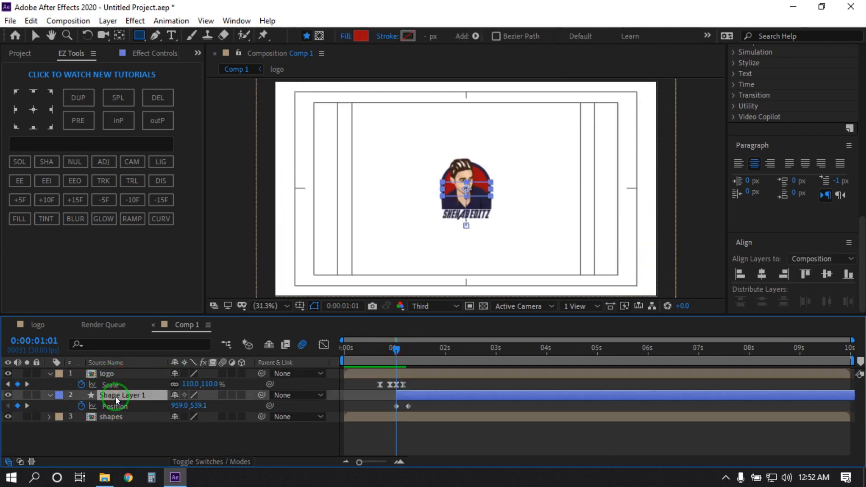
key(u)
key(u)
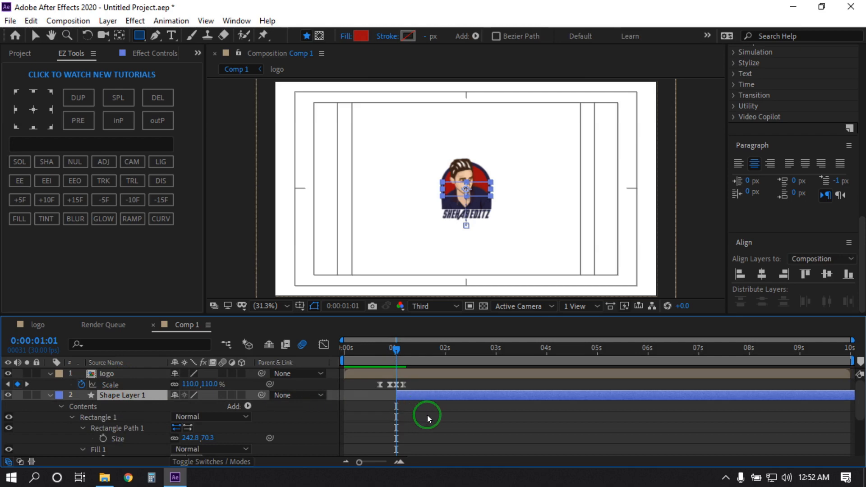
scroll(427, 419, down, 2)
scroll(92, 425, up, 2)
click(60, 406)
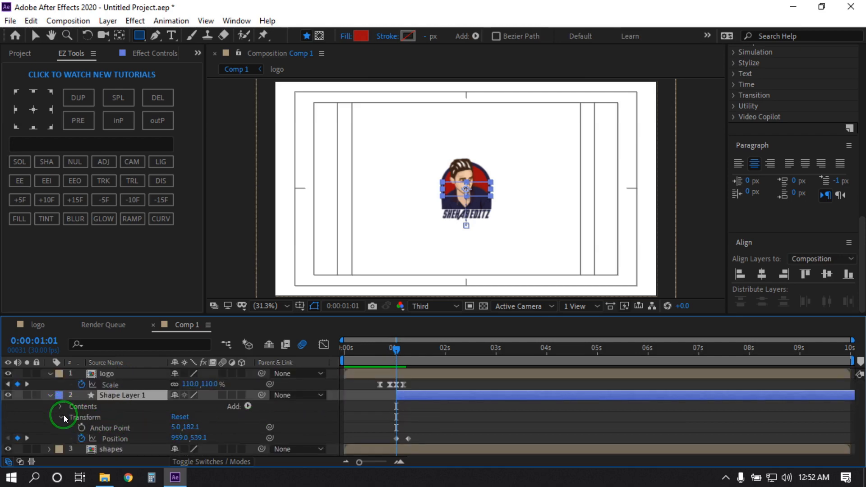
click(61, 417)
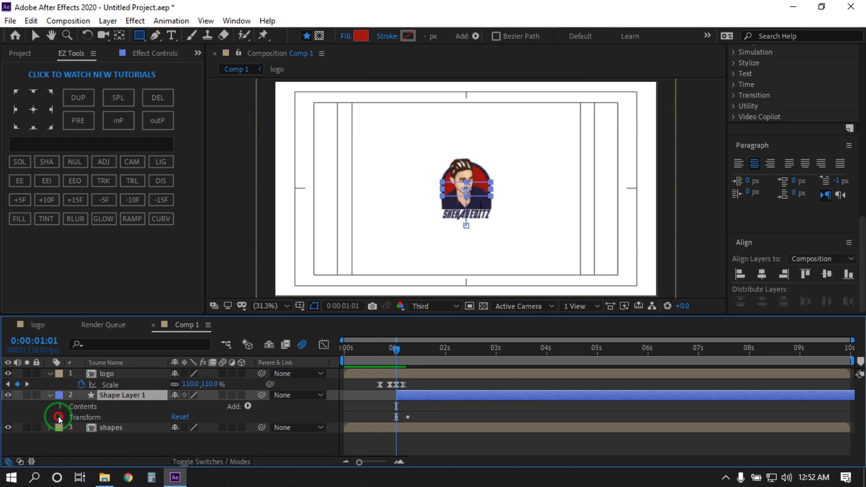
click(61, 417)
scroll(59, 417, down, 1)
click(61, 398)
key(p)
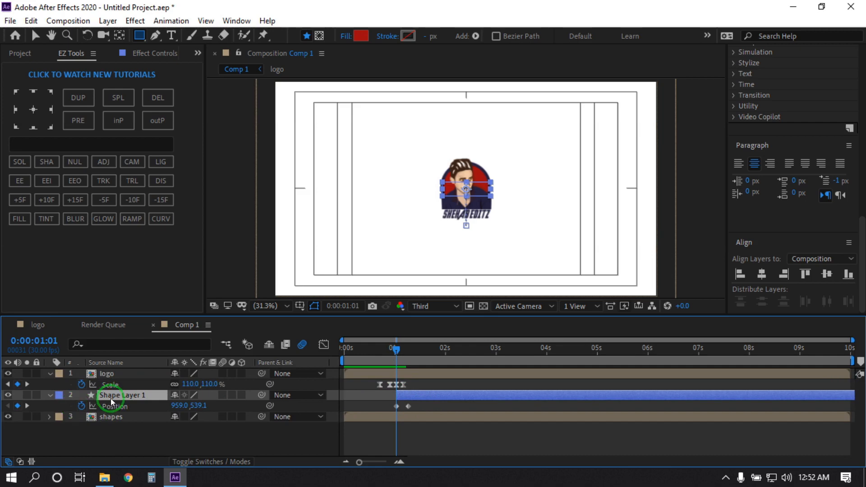
Add a Scale keyframe of 0% to Shape Layer 1 at 0:00:01:01.
key(s)
click(84, 407)
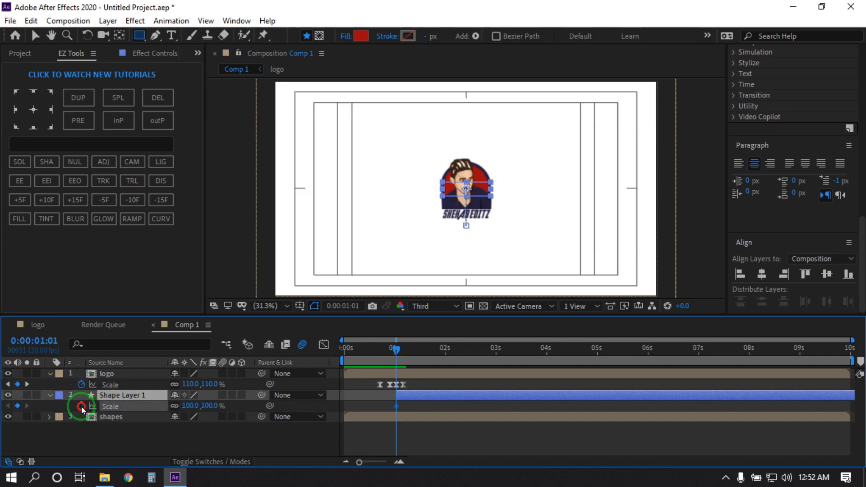
click(191, 406)
text(0)
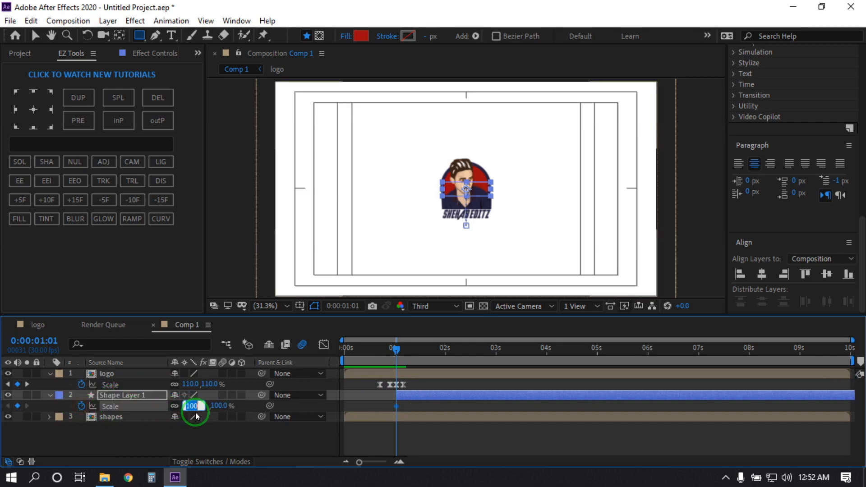
click(346, 424)
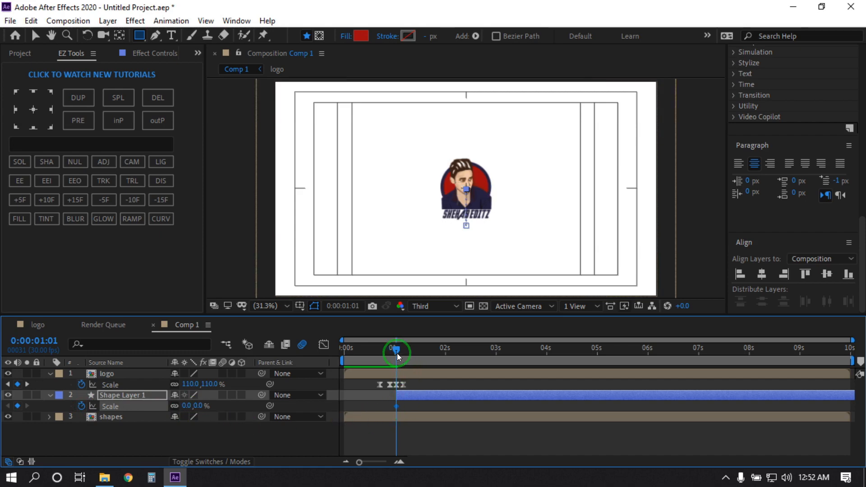
At 0:00:01:11, set Shape Layer 1's Scale to 100% as a second keyframe.
drag(397, 353, 408, 354)
click(187, 406)
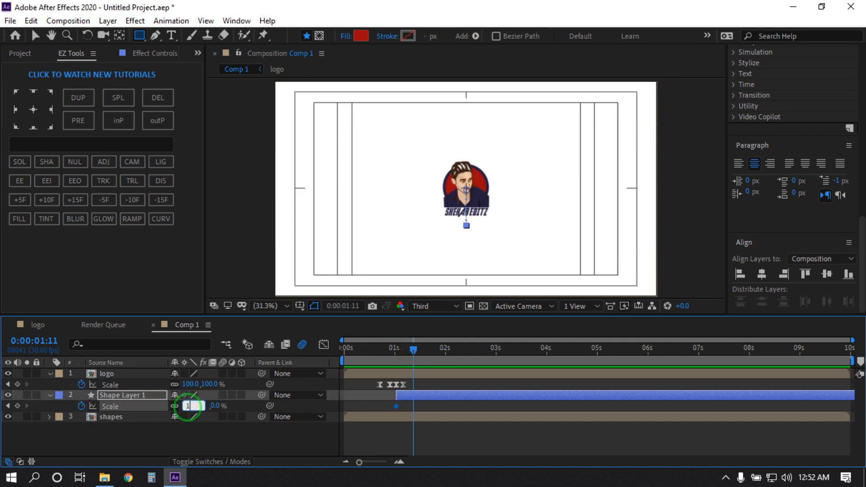
text(100)
key(Return)
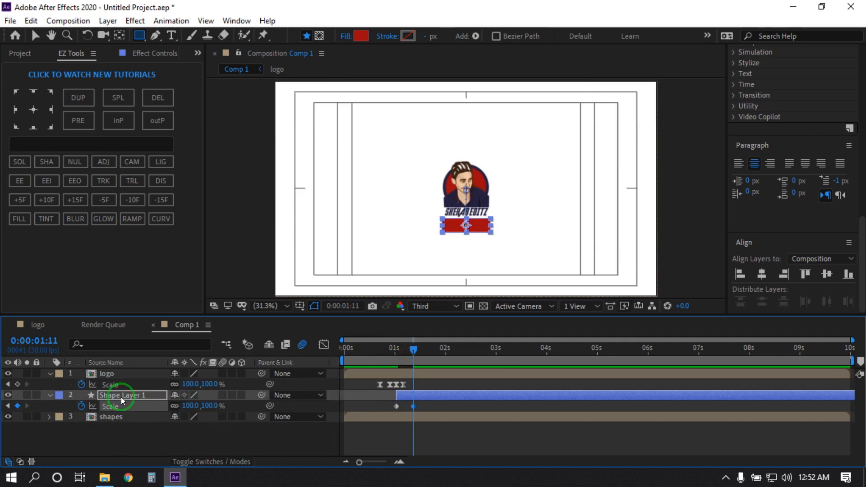
Move Shape Layer 1's ending Scale keyframe earlier so it lines up with its ending Position keyframe.
key(shift+p)
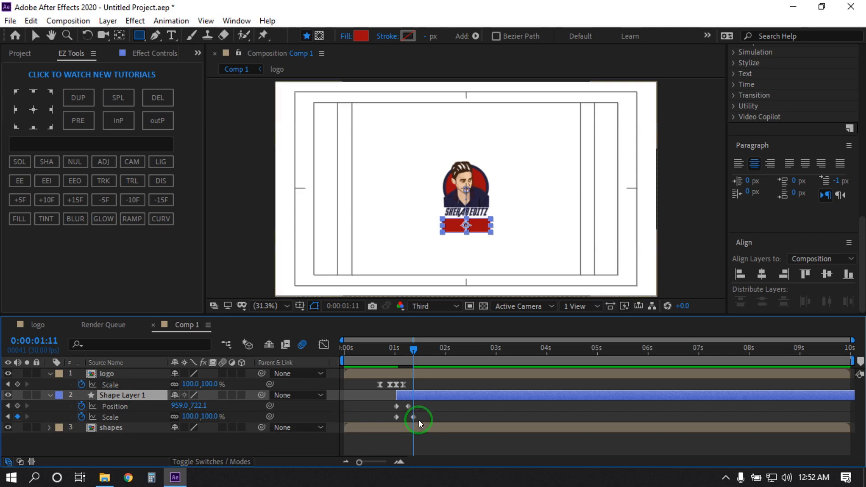
click(414, 417)
drag(414, 418, 408, 418)
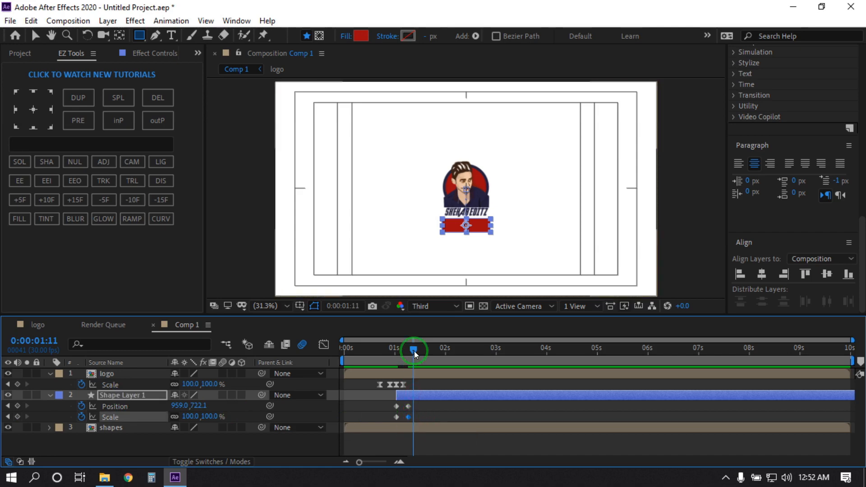
Retime Shape Layer 1 to start at 0:00:00:29, with its Position and Scale keyframes at 0:00:00:29 and 0:00:01:03.
mouse_move(401, 354)
mouse_down()
mouse_move(383, 359)
mouse_move(404, 361)
mouse_move(396, 361)
mouse_up()
key(q)
key(apostrophe)
click(421, 402)
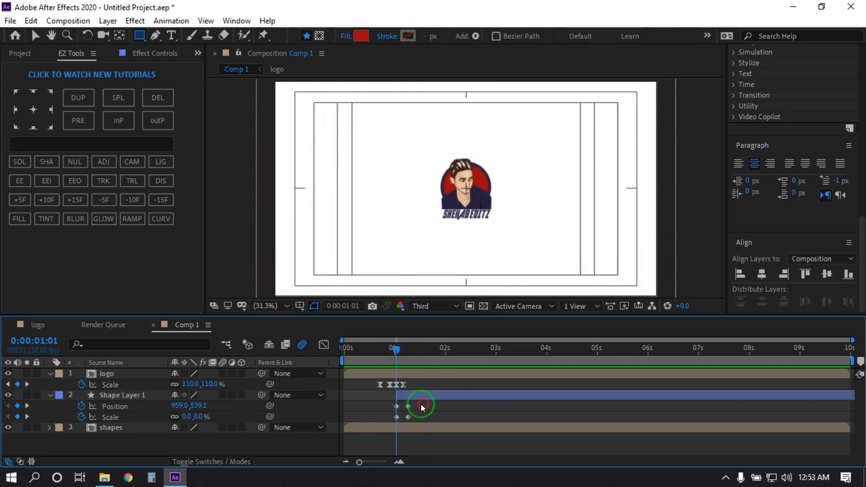
click(406, 421)
drag(406, 420, 401, 419)
drag(389, 357, 411, 368)
click(488, 412)
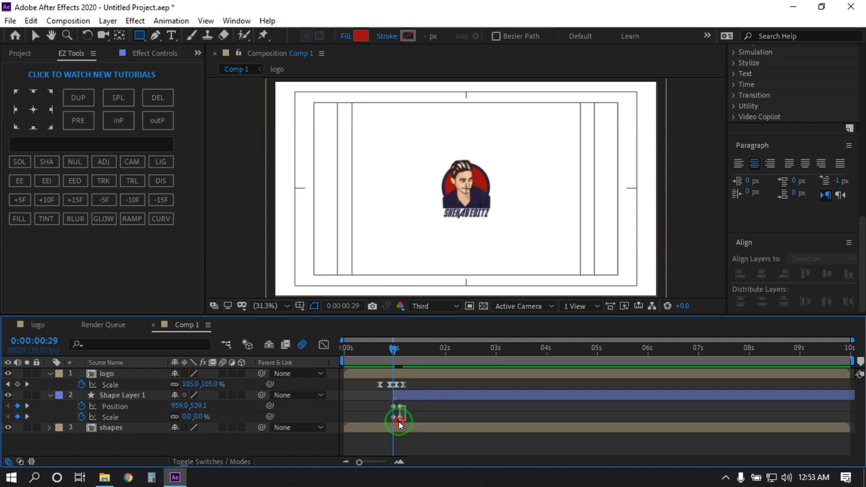
Apply Easy Ease to all Position and Scale keyframes of Shape Layer 1 and play back the animation from 0:00:00:21.
mouse_move(399, 422)
mouse_down()
mouse_move(411, 410)
mouse_move(385, 429)
mouse_up()
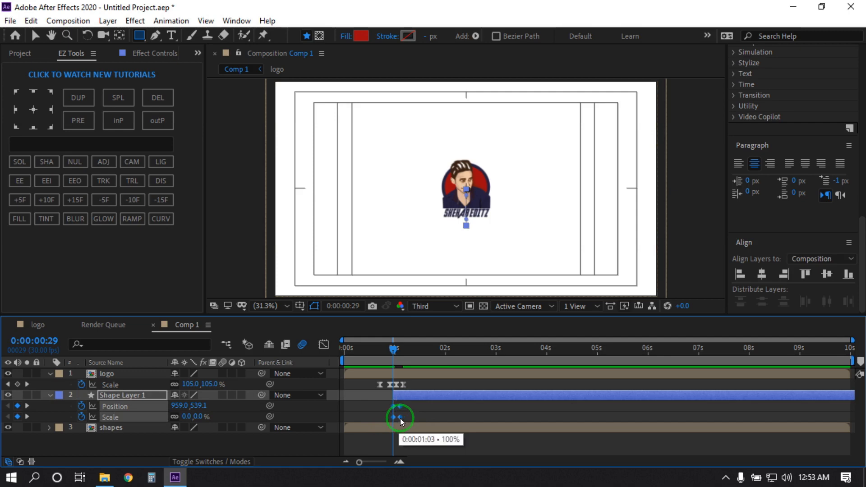
right_click(399, 418)
mouse_move(437, 409)
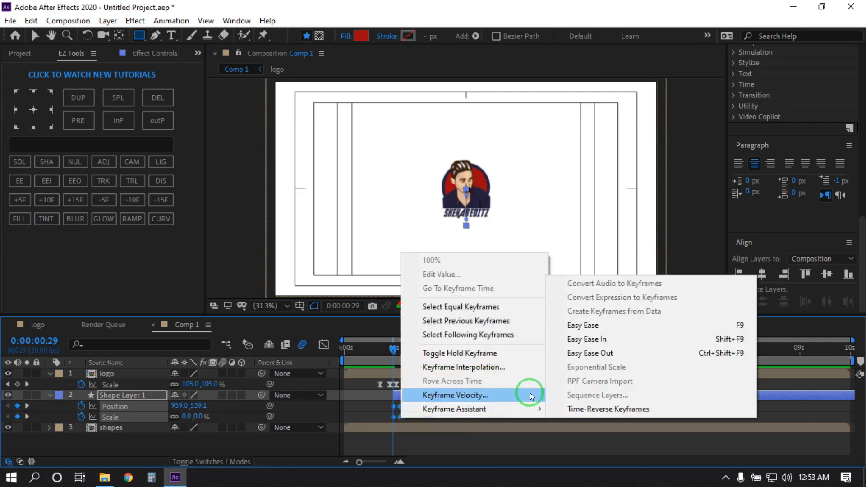
click(591, 327)
click(456, 412)
click(384, 352)
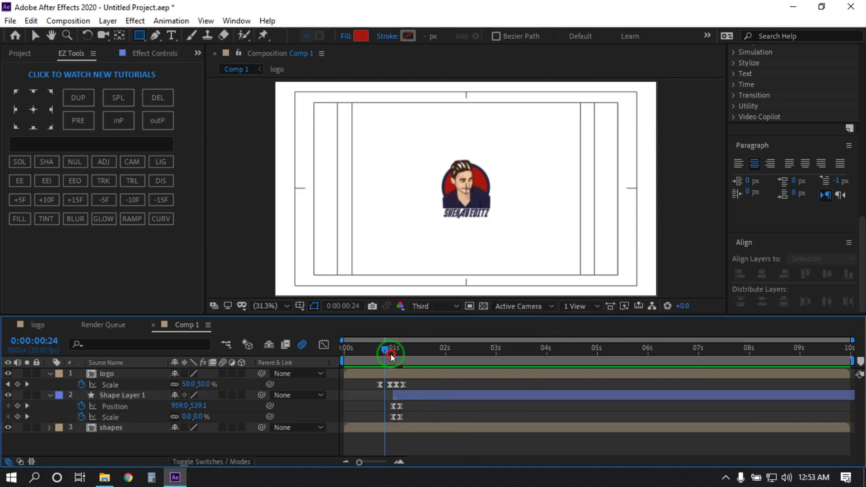
mouse_move(392, 357)
mouse_down()
mouse_move(407, 356)
mouse_move(380, 354)
mouse_up()
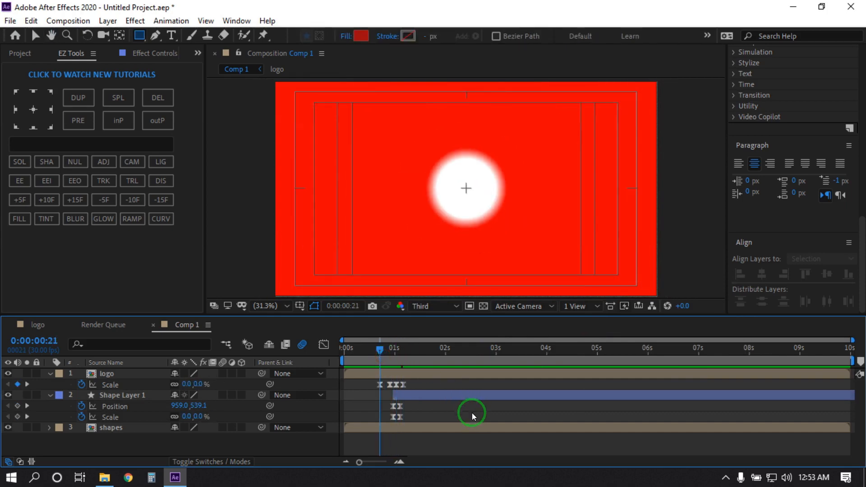
key(space)
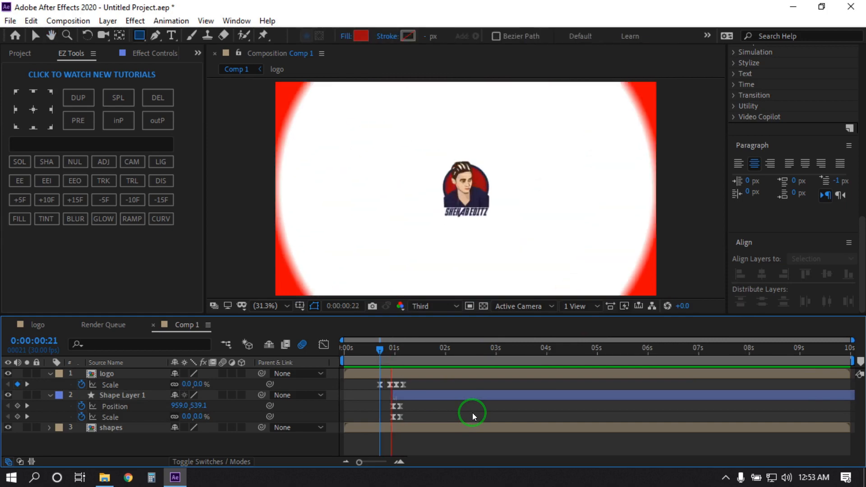
key(space)
key(q)
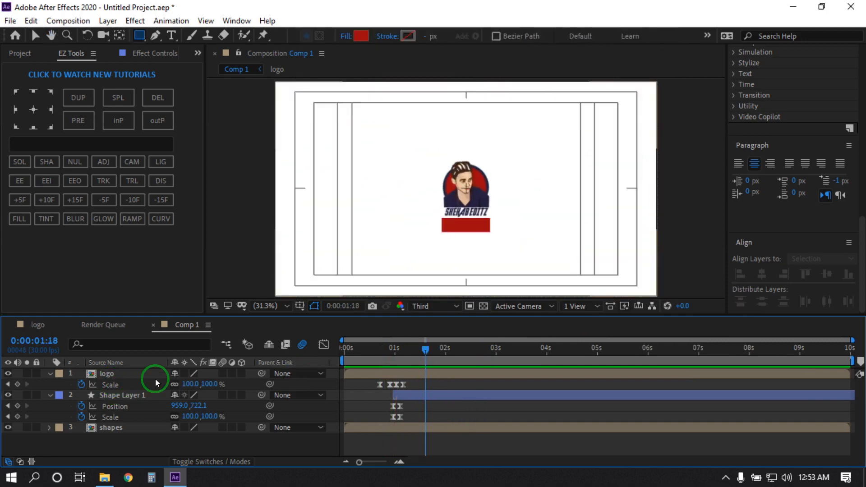
Enable motion blur for the logo layer and Shape Layer 1 and scrub through their animation to 0:00:01:07.
click(222, 373)
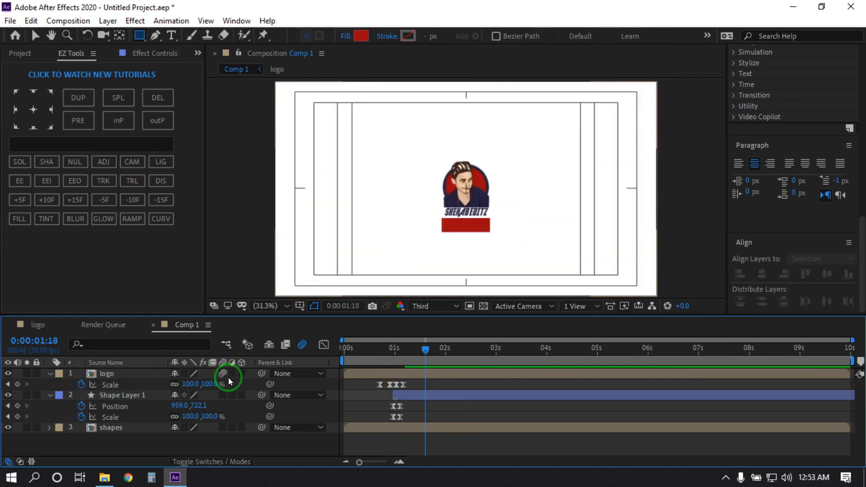
click(223, 395)
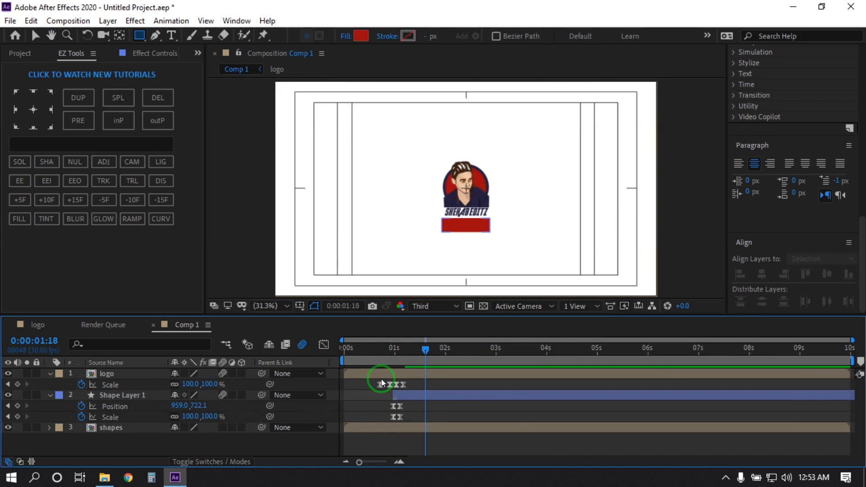
drag(425, 350, 376, 360)
drag(356, 360, 406, 366)
Create a new text layer in Comp 1 reading "TUTORIAL".
click(159, 455)
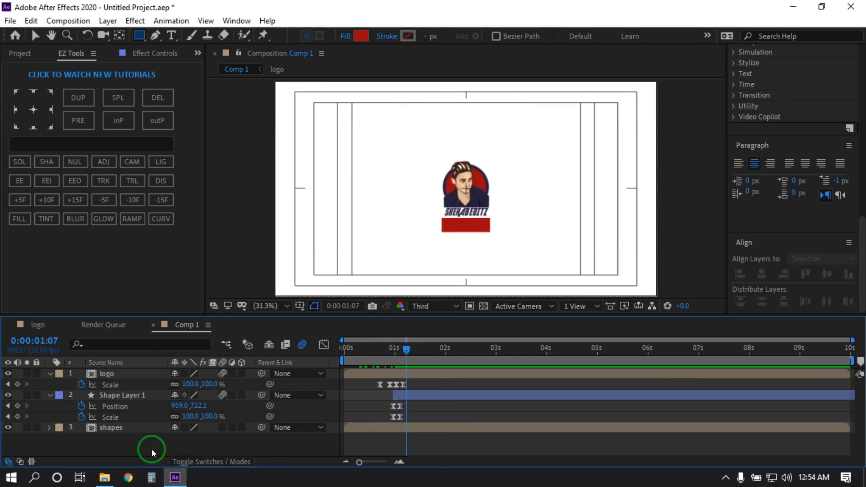
right_click(117, 449)
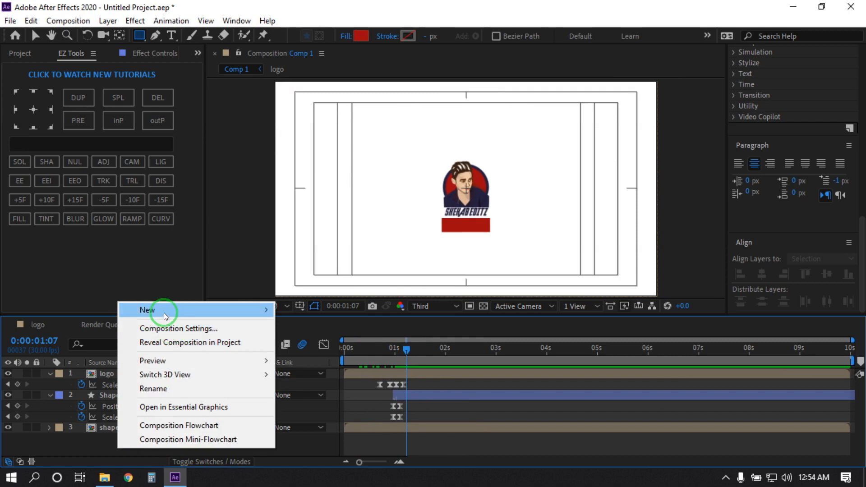
mouse_move(164, 312)
click(329, 329)
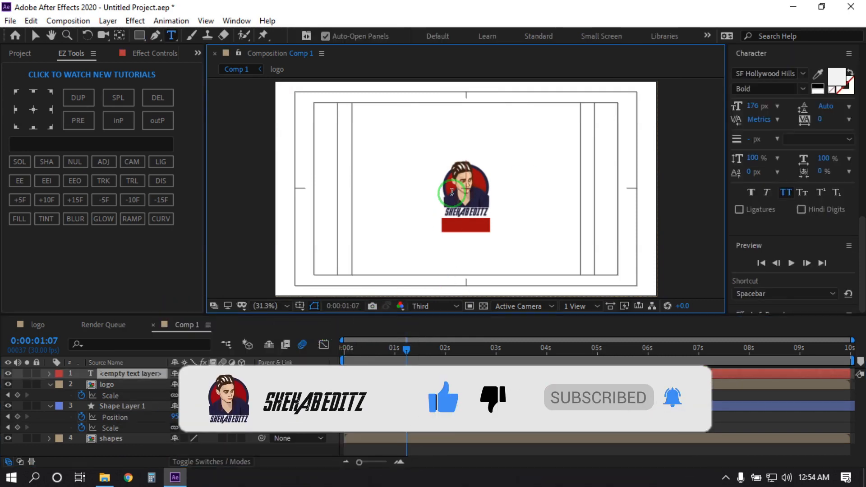
text(TUT)
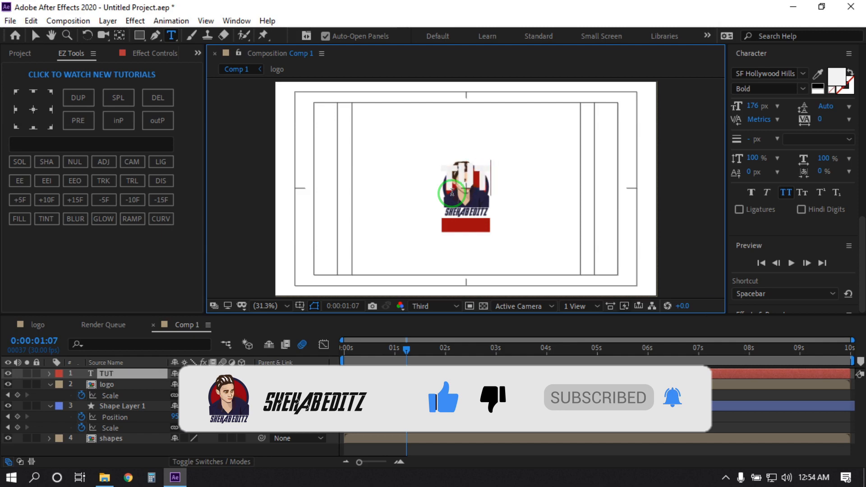
text(ORIAL)
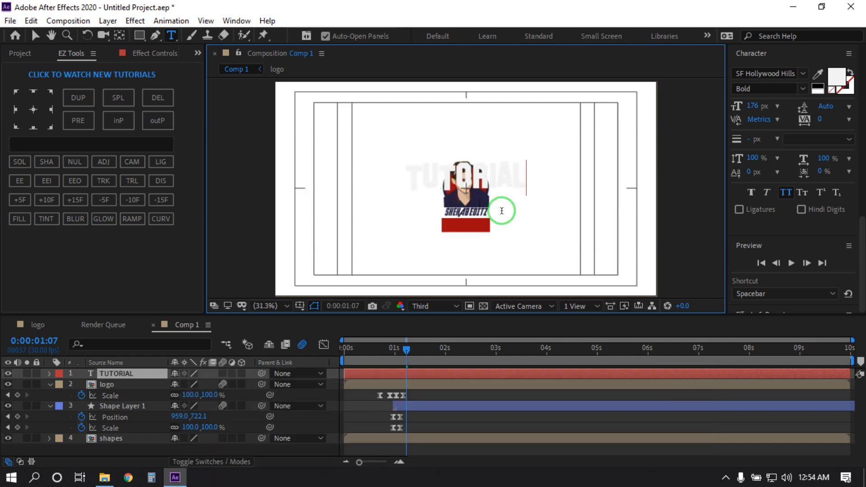
Set all of the TUTORIAL text to the Ebrima Regular font at 38 px.
key(ctrl+a)
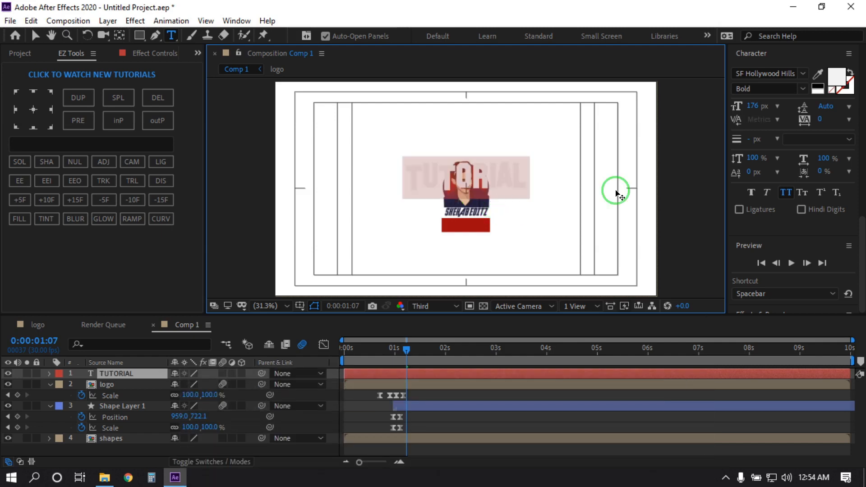
click(789, 74)
scroll(704, 239, up, 20)
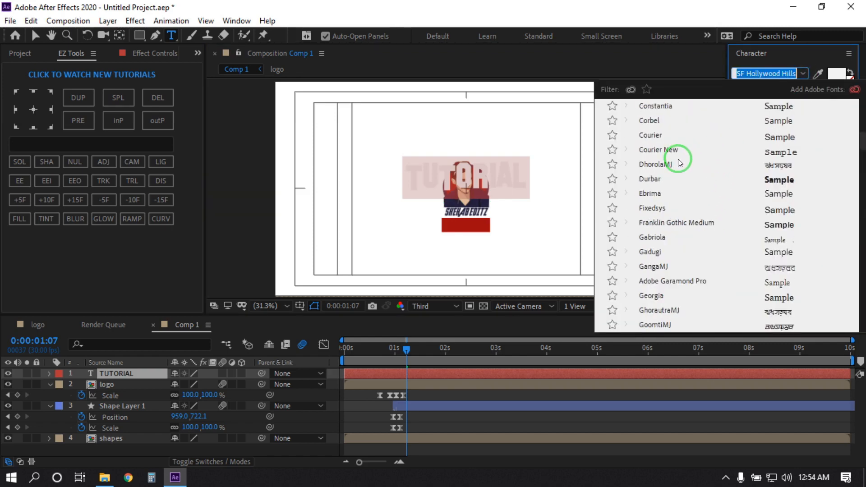
click(712, 193)
drag(736, 106, 652, 105)
Place the TUTORIAL text over the red bar and move its layer between the logo layer and Shape Layer 1.
drag(527, 231, 525, 269)
drag(118, 374, 121, 400)
click(139, 452)
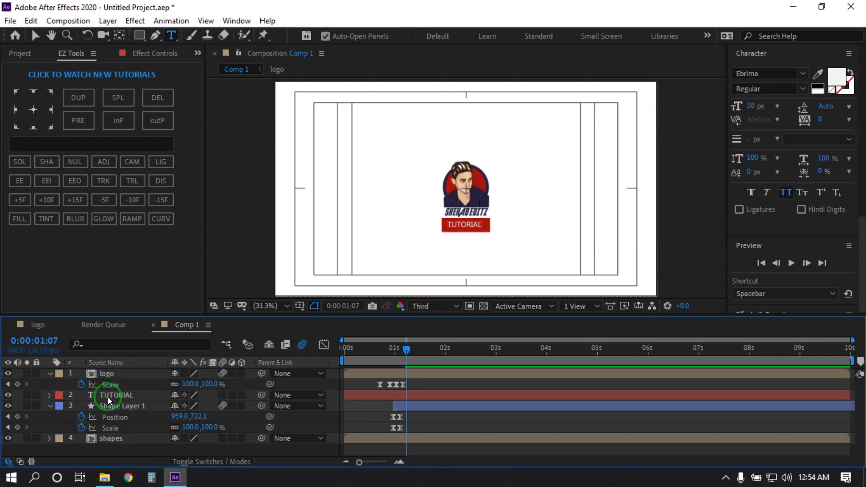
Centre the anchor points of the TUTORIAL layer and Shape Layer 1, and inspect the text's placement on the bar at 50% magnification.
click(108, 397)
shift+click(112, 406)
click(34, 110)
click(115, 396)
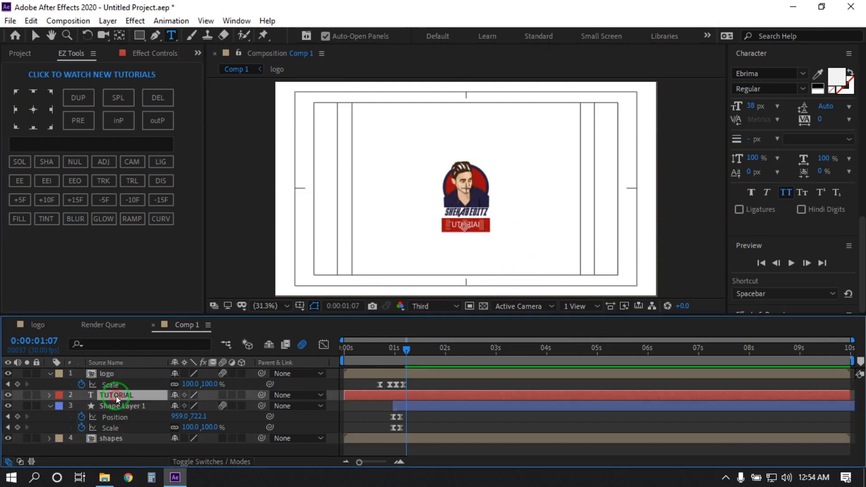
scroll(557, 193, up, 2)
key(v)
click(491, 382)
click(134, 453)
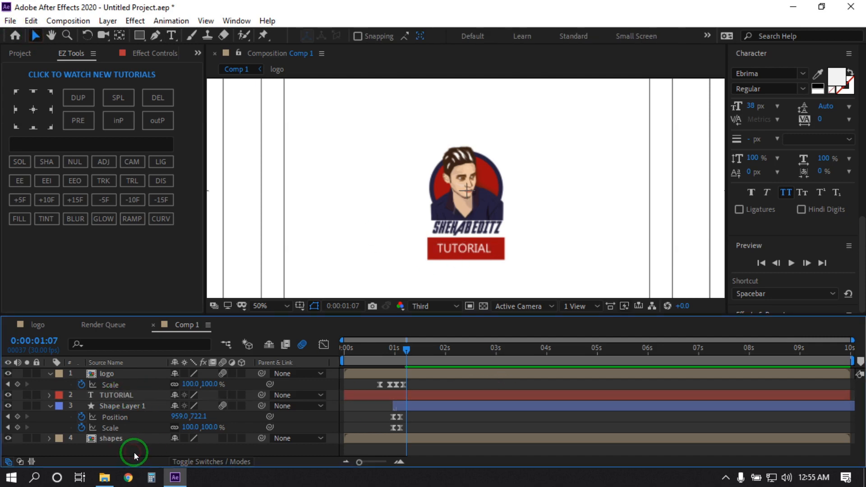
Nudge Shape Layer 1's red bar slightly to the right at 0:00:01:07 and collapse the layer's properties.
click(115, 405)
key(Right)
key(Right)
key(Right)
key(Right)
click(49, 406)
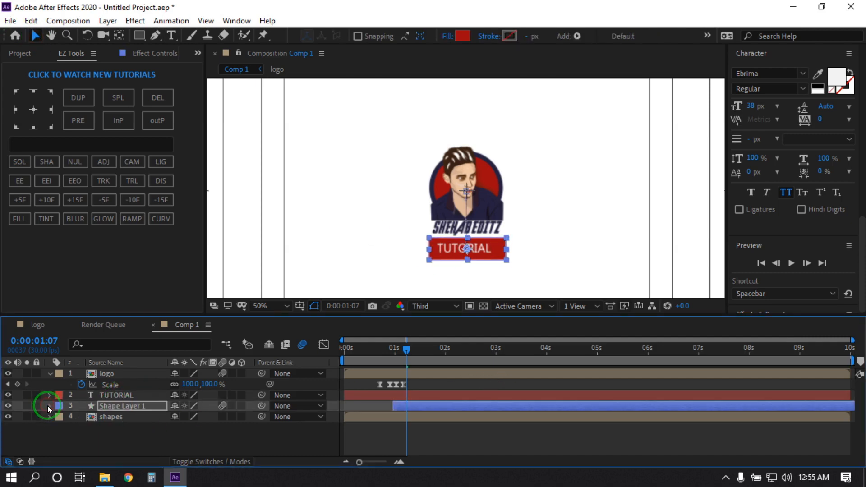
Parent the TUTORIAL text layer to Shape Layer 1 so that it follows the red bar.
click(118, 395)
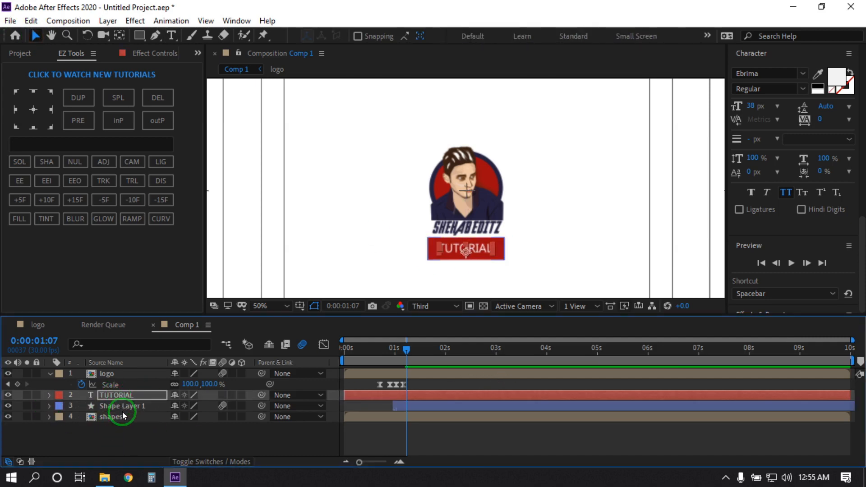
click(129, 423)
click(122, 399)
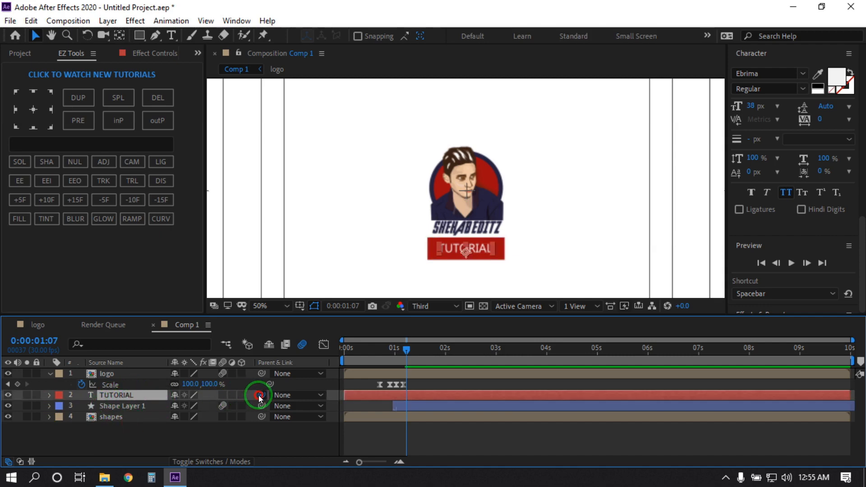
drag(259, 397, 61, 410)
click(49, 395)
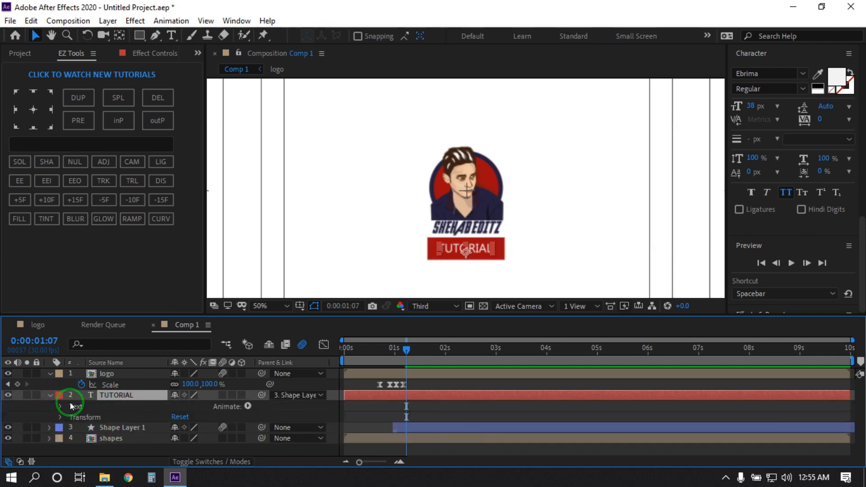
click(50, 396)
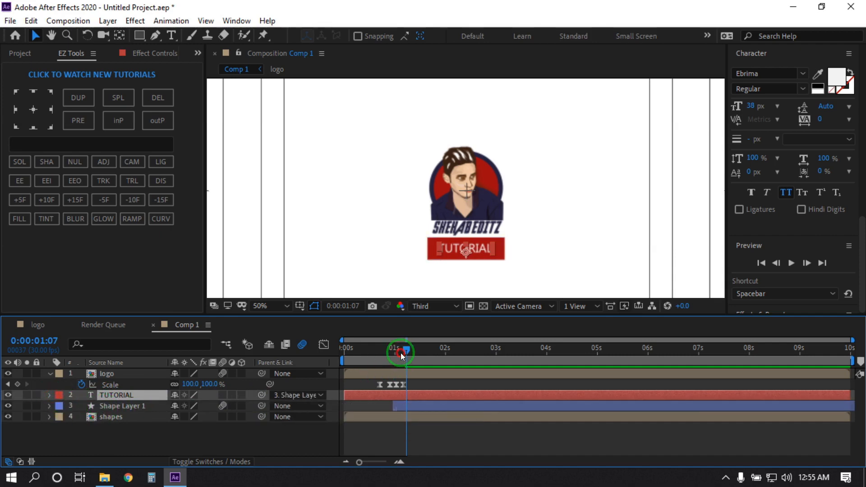
Fit the composition to the viewer and preview the animation from the start to check the text moving with the bar.
mouse_move(401, 352)
mouse_down()
mouse_move(380, 354)
mouse_move(404, 354)
mouse_up()
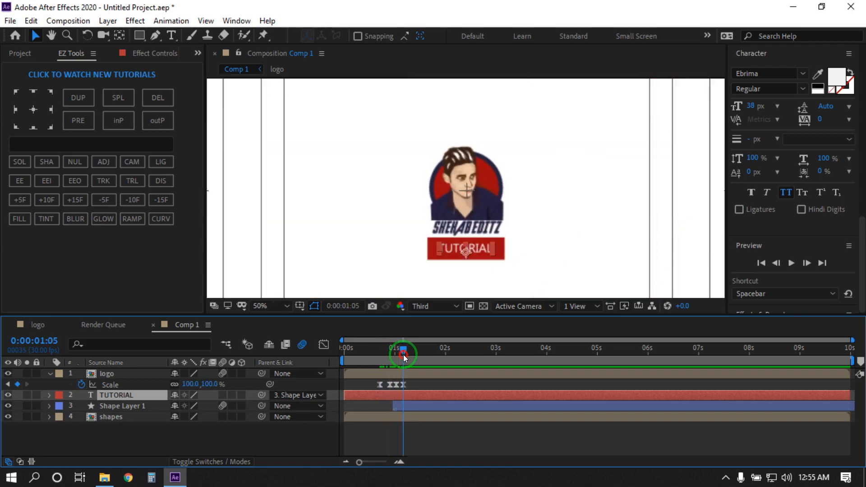
click(273, 307)
click(303, 96)
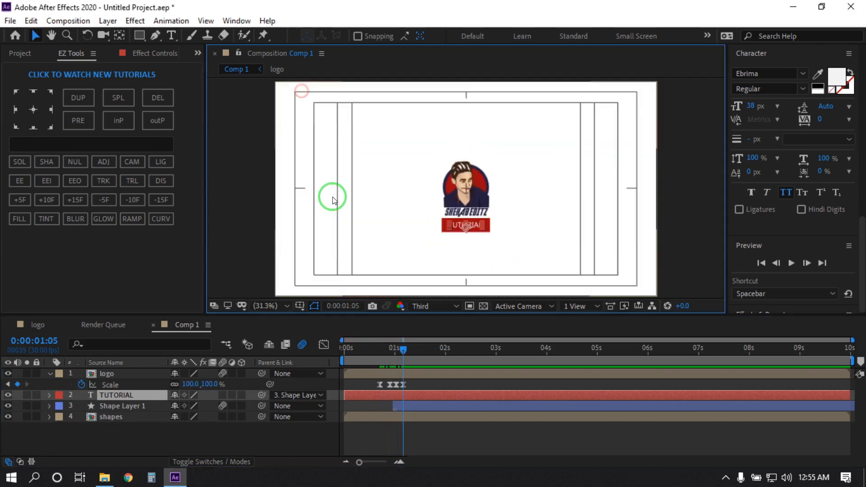
click(298, 443)
drag(404, 350, 345, 357)
key(space)
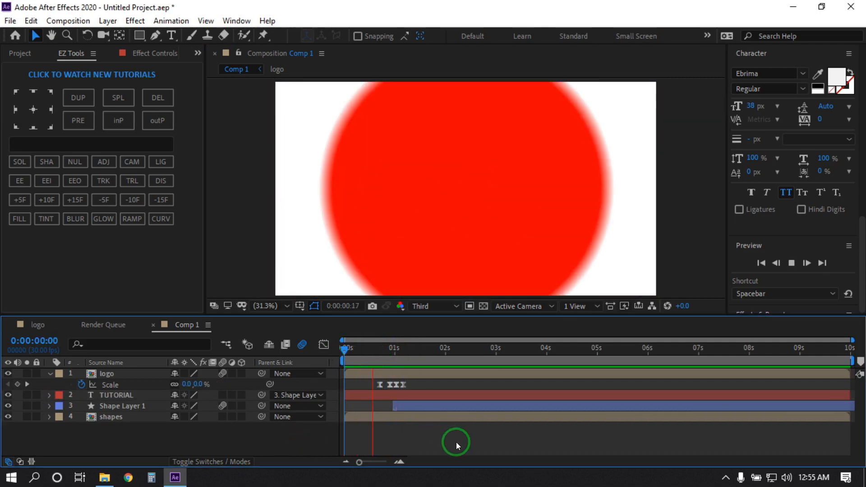
click(457, 354)
drag(454, 353, 319, 360)
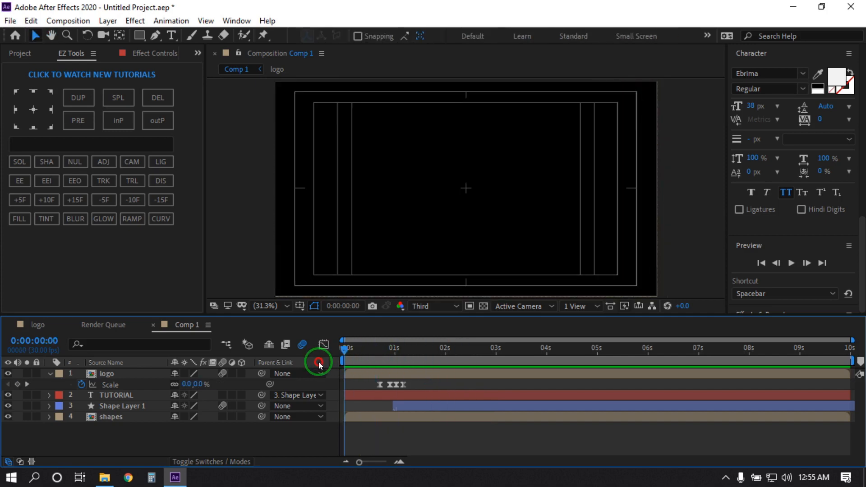
key(space)
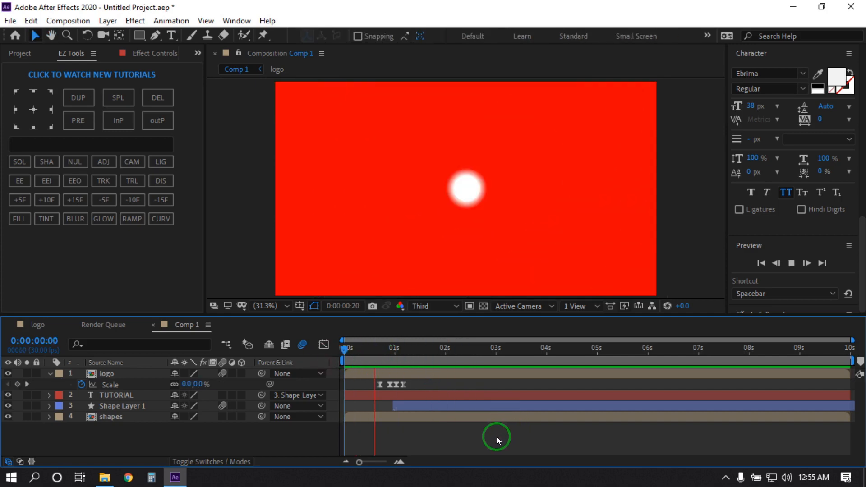
click(483, 354)
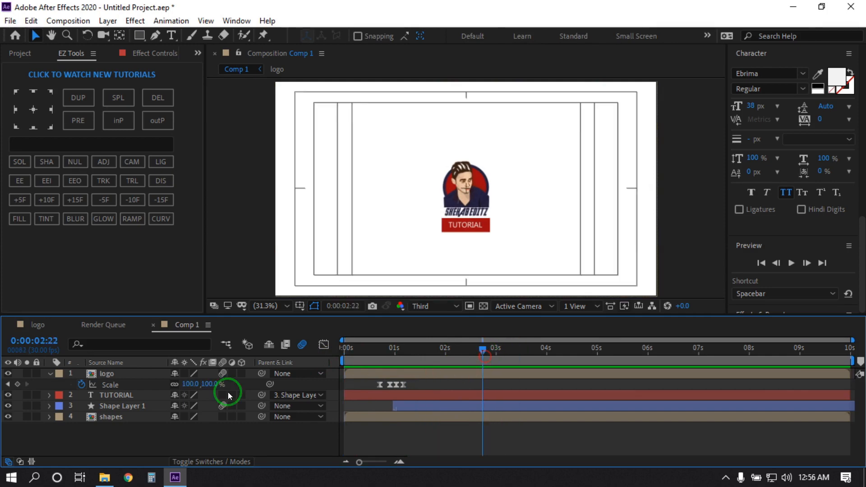
click(110, 407)
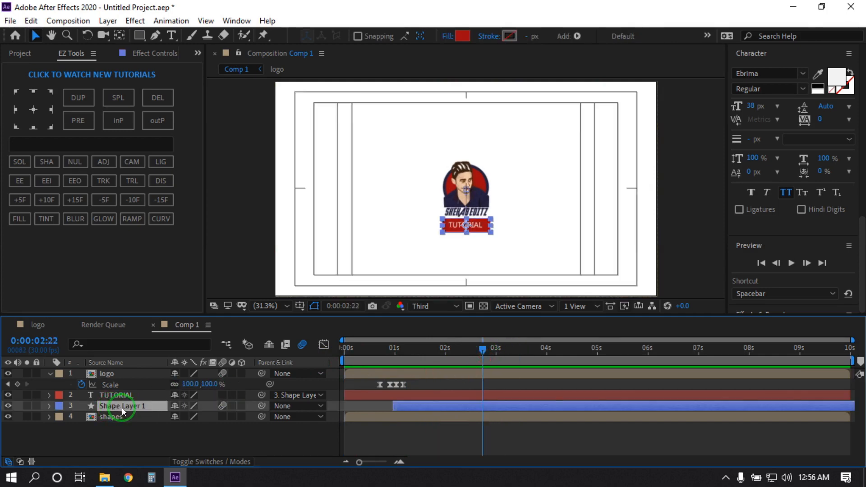
key(s)
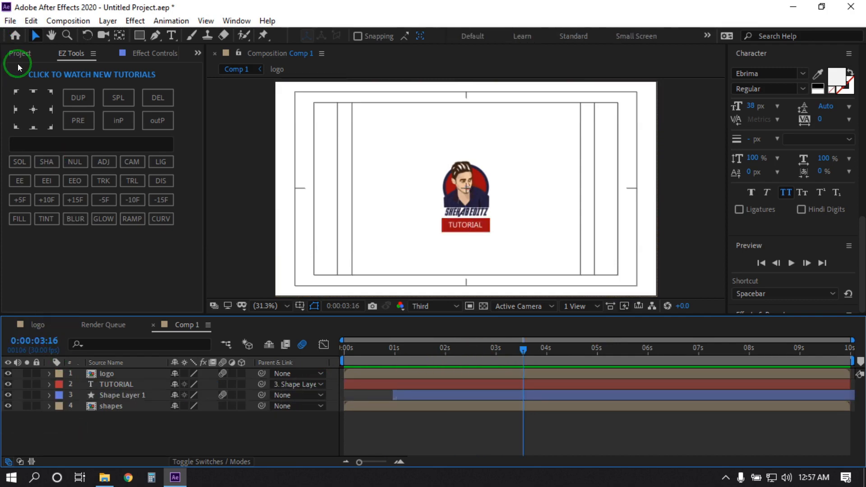
Open the shapes composition and add starting Position keyframes to all three shape layers at 0:00:03:15.
click(18, 61)
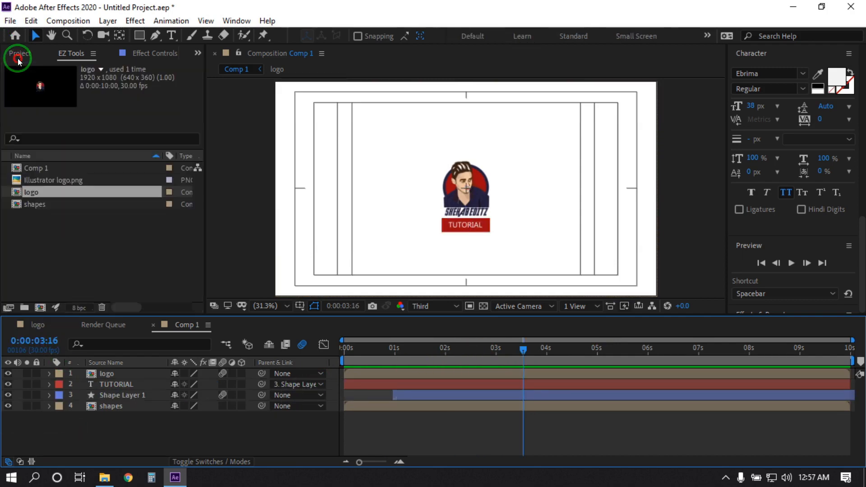
double_click(37, 205)
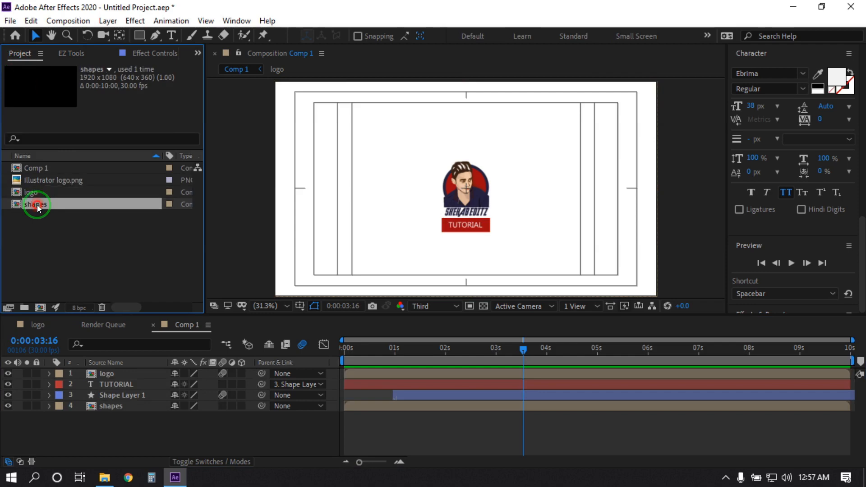
drag(518, 351, 518, 351)
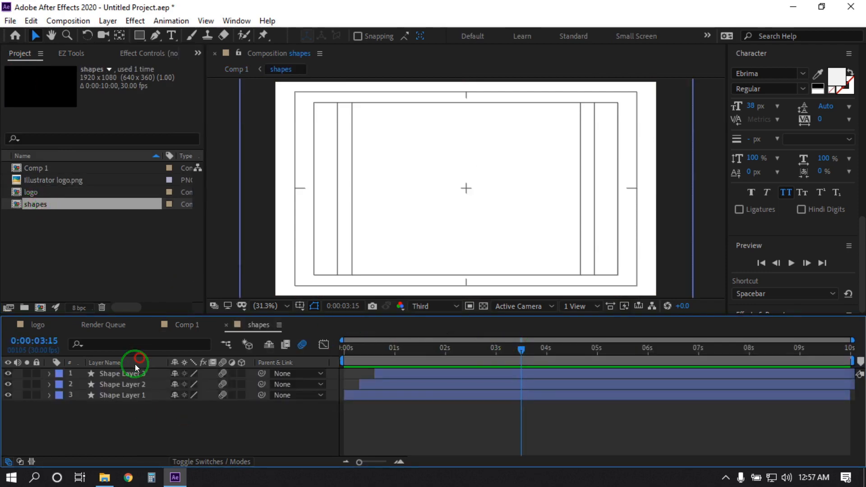
key(ctrl+a)
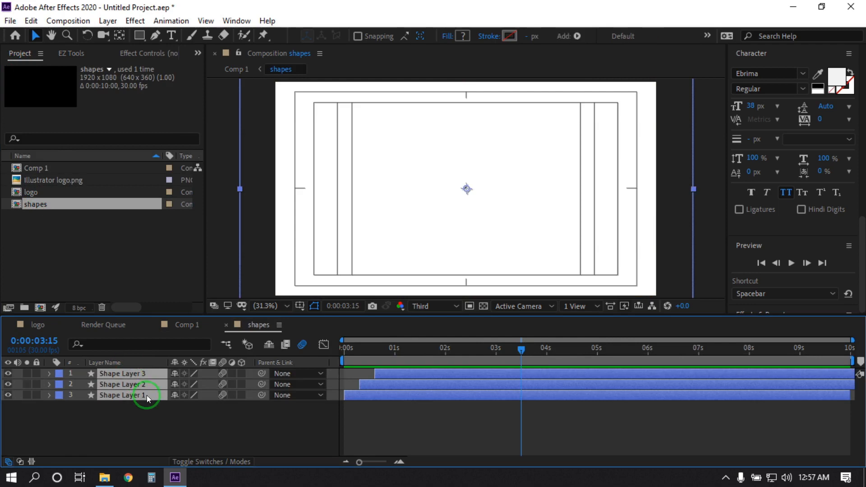
key(p)
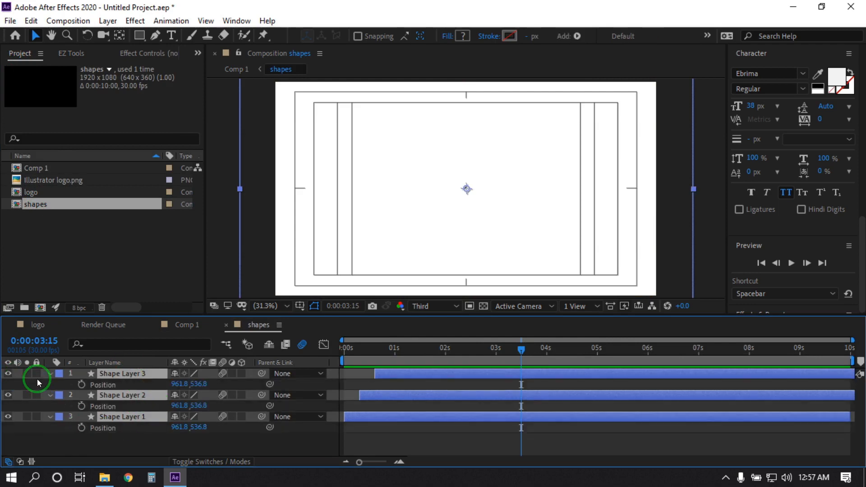
click(82, 384)
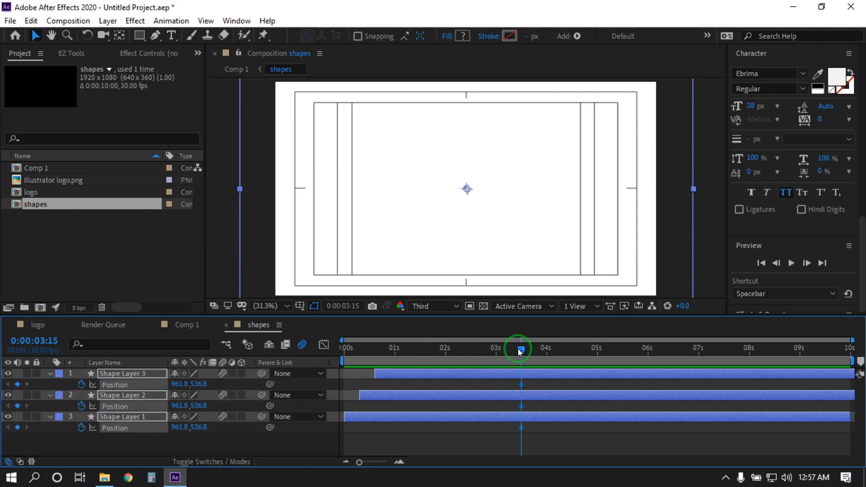
drag(521, 352, 444, 360)
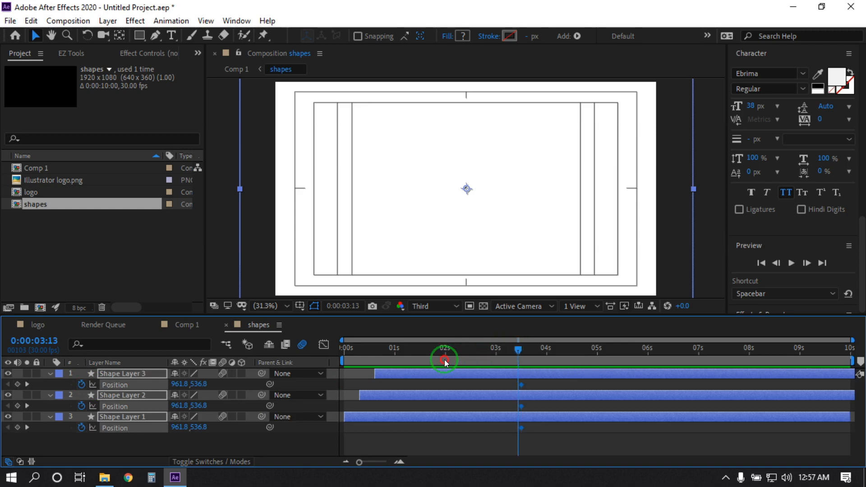
drag(369, 363, 443, 374)
key(k)
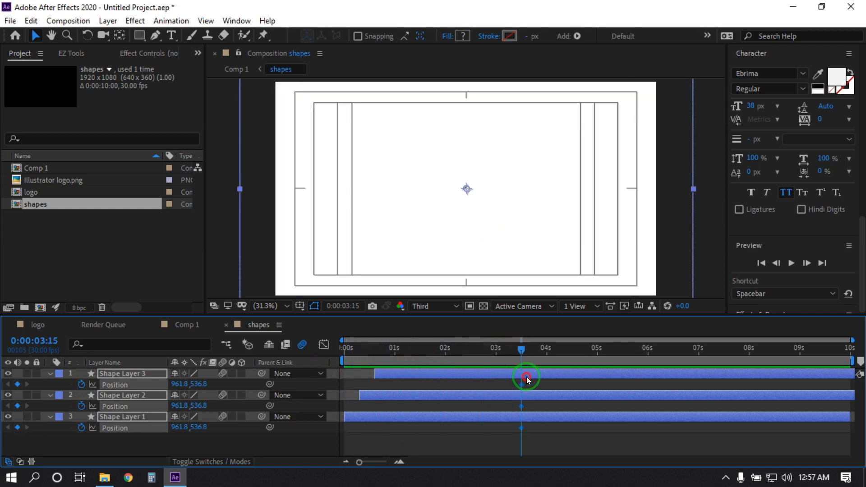
At 0:00:03:28, move all three shape layers straight down out of the frame to Y position 2306.6 and check the motion.
drag(524, 350, 546, 353)
drag(182, 384, 331, 385)
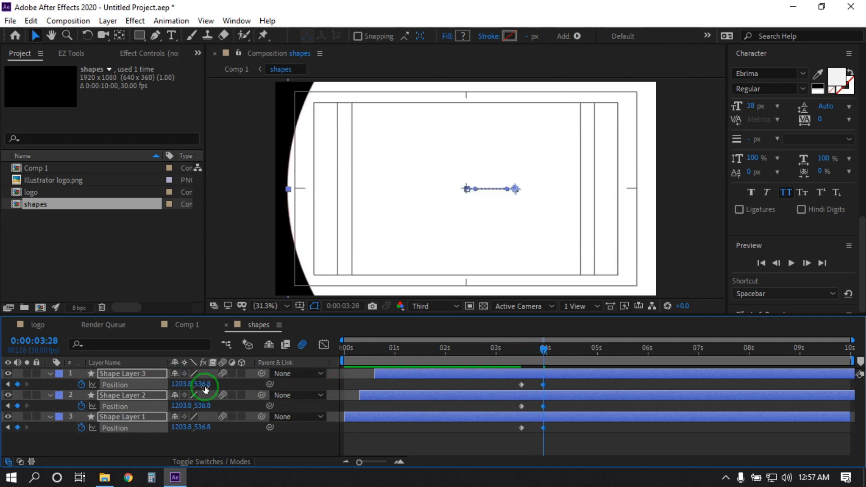
key(ctrl+z)
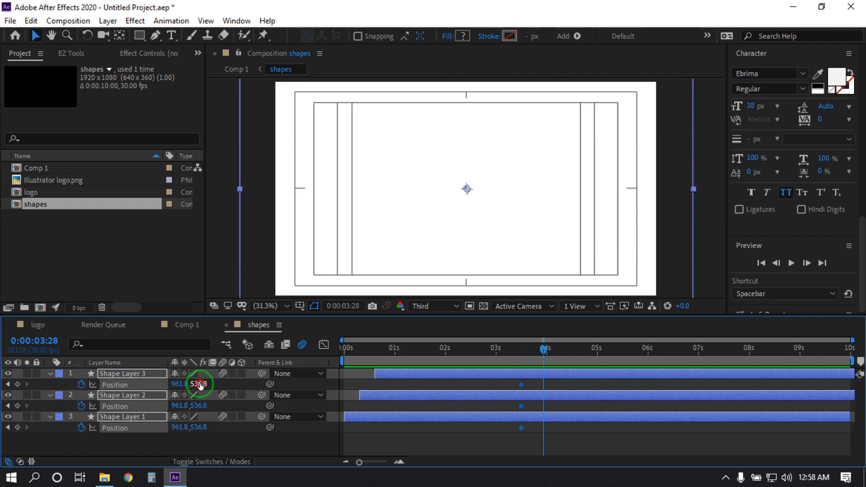
drag(200, 385, 652, 371)
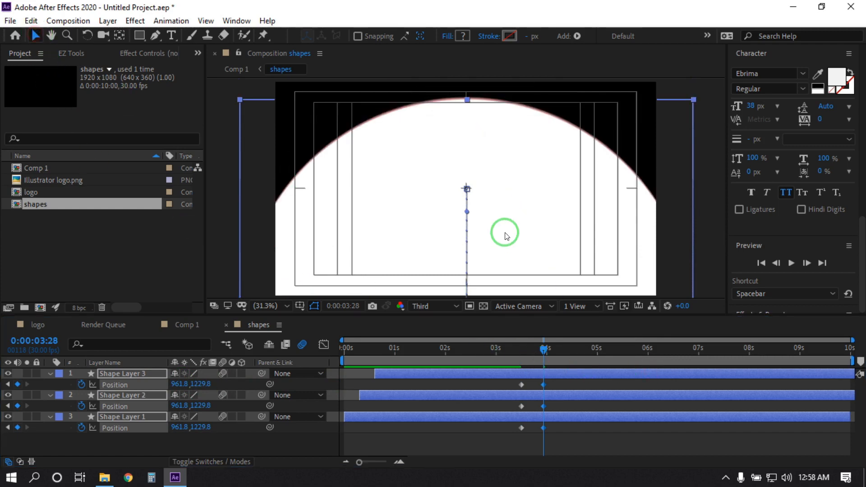
click(440, 203)
drag(441, 203, 464, 414)
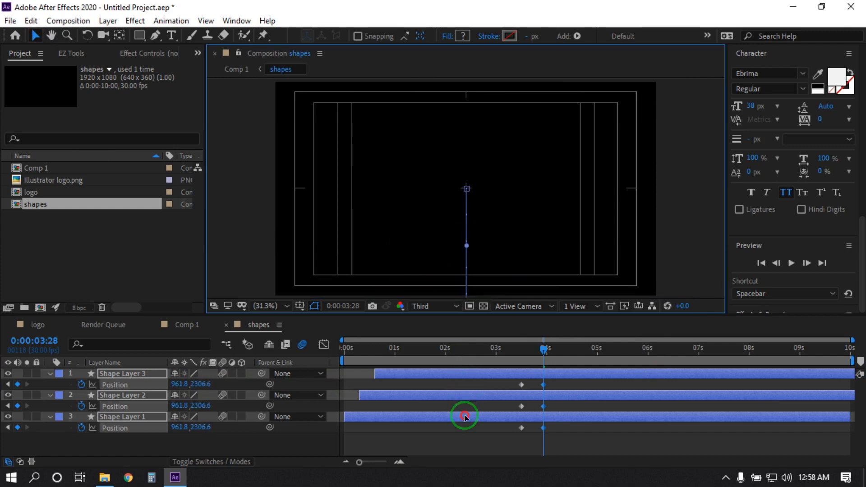
click(544, 360)
mouse_move(545, 359)
mouse_down()
mouse_move(517, 353)
mouse_move(529, 358)
mouse_up()
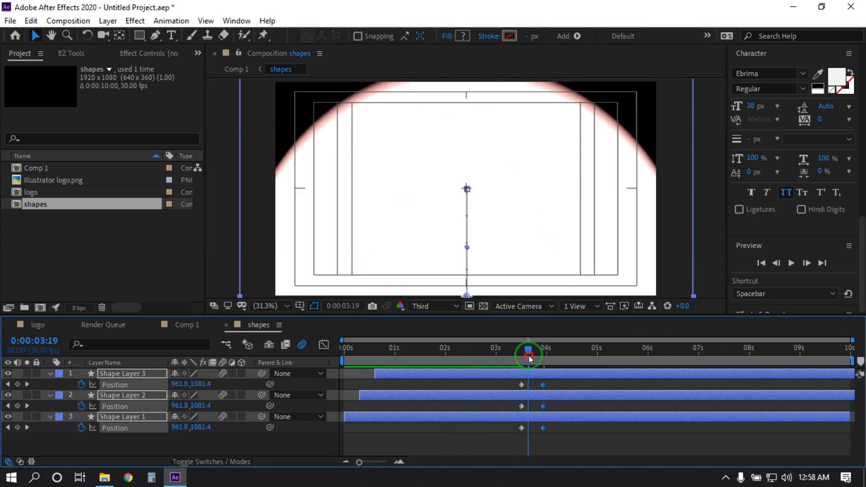
Stagger the Position keyframes by about four frames per layer, with Shape Layer 2 after Shape Layer 3 and Shape Layer 1 last.
click(505, 401)
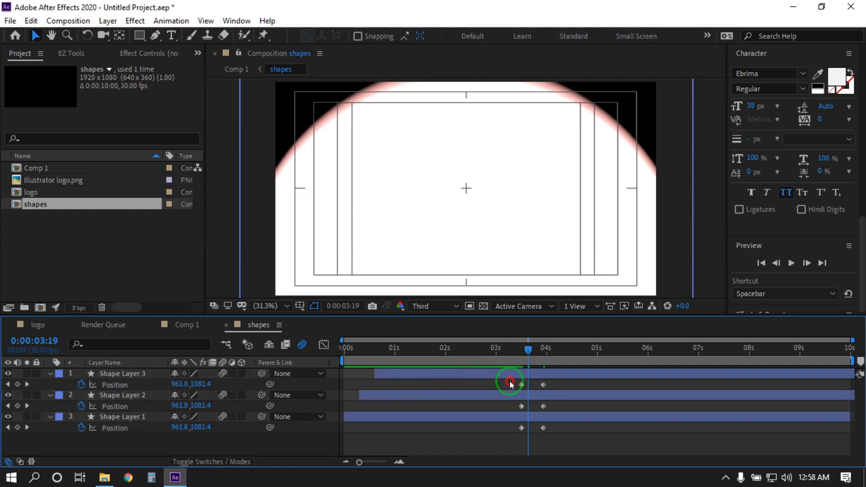
drag(509, 402, 563, 429)
drag(529, 351, 529, 369)
drag(561, 406, 527, 408)
Apply Easy Ease to all the Position keyframes of the three shape layers and scrub through the circles' exit.
drag(531, 407, 514, 373)
right_click(522, 385)
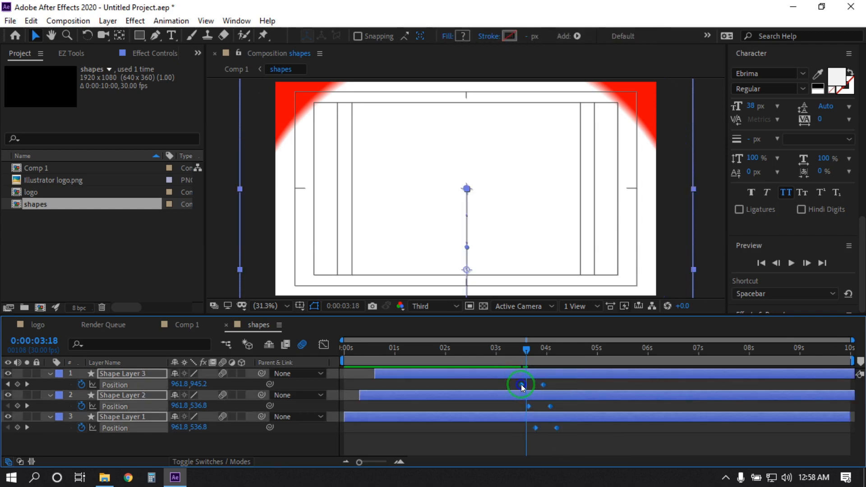
mouse_move(546, 375)
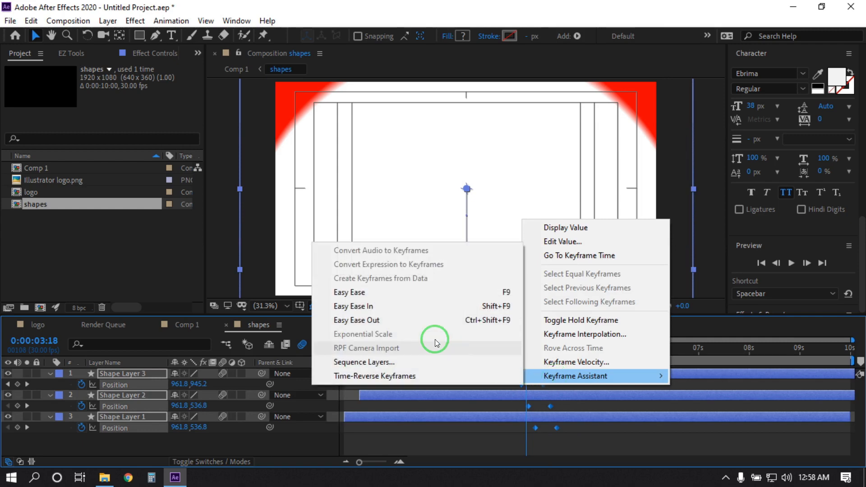
click(380, 293)
click(518, 421)
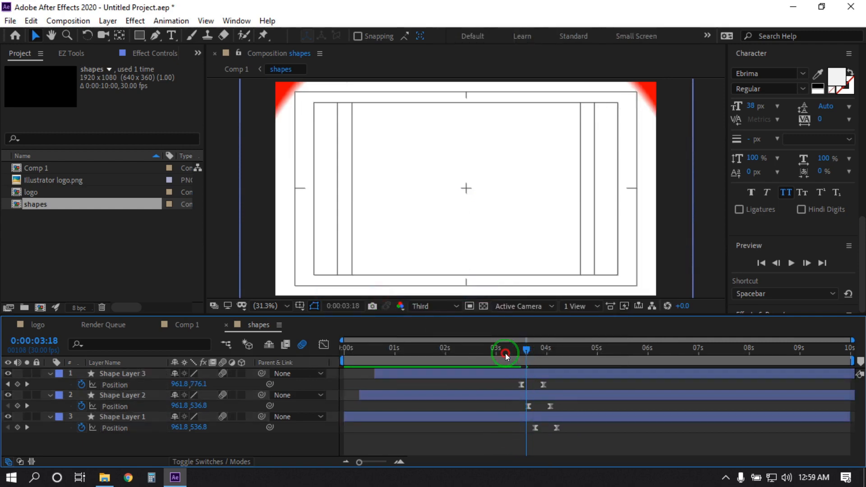
drag(506, 355, 550, 359)
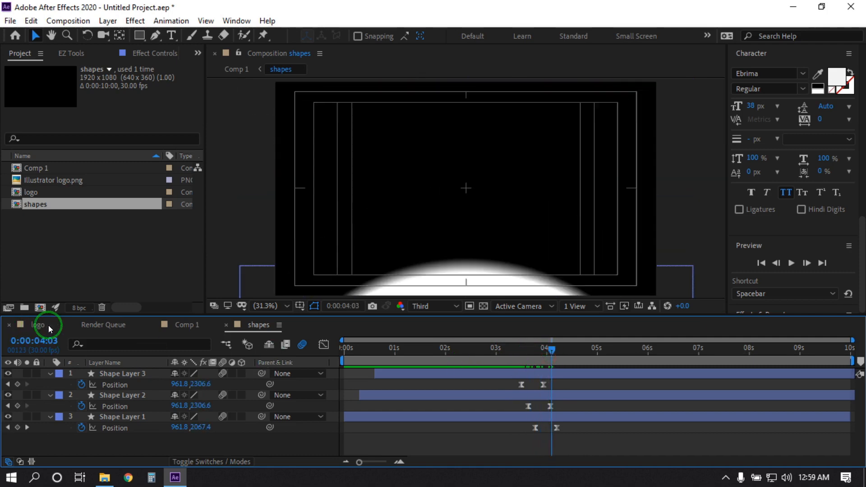
In Comp 1, add Position keyframes at 0:00:03:24 to the logo, TUTORIAL and Shape Layer 1 layers.
click(179, 329)
click(220, 436)
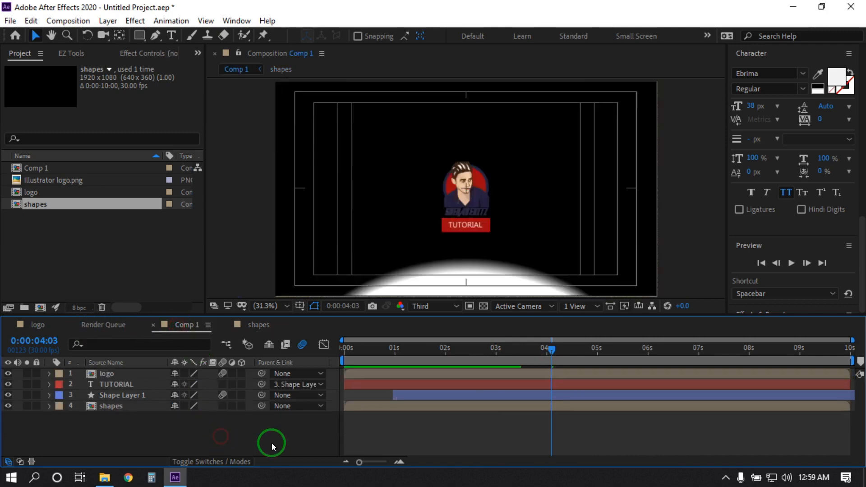
drag(549, 352, 536, 353)
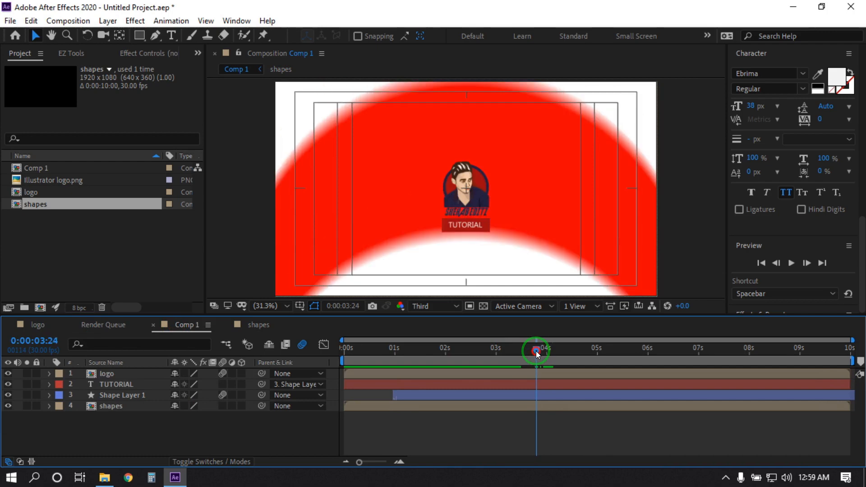
click(117, 374)
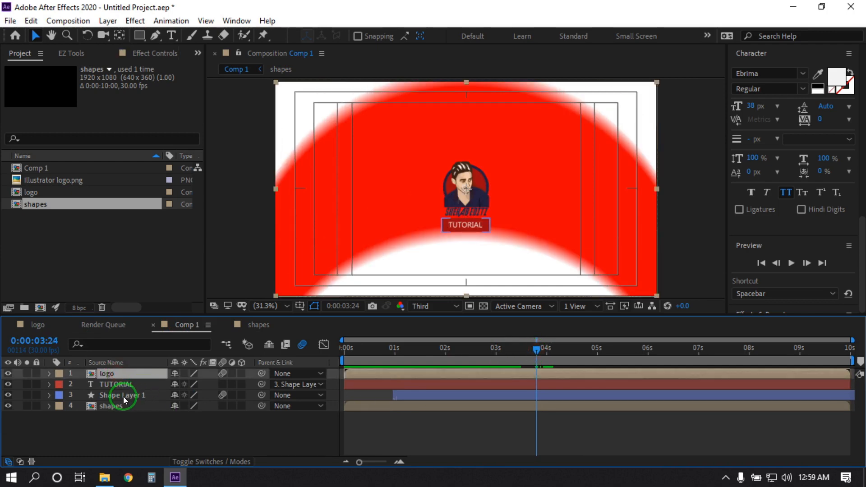
shift+click(123, 396)
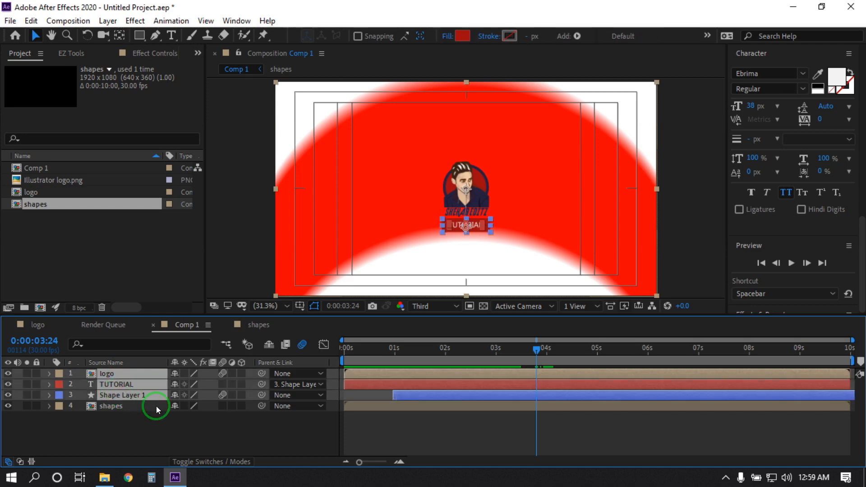
key(p)
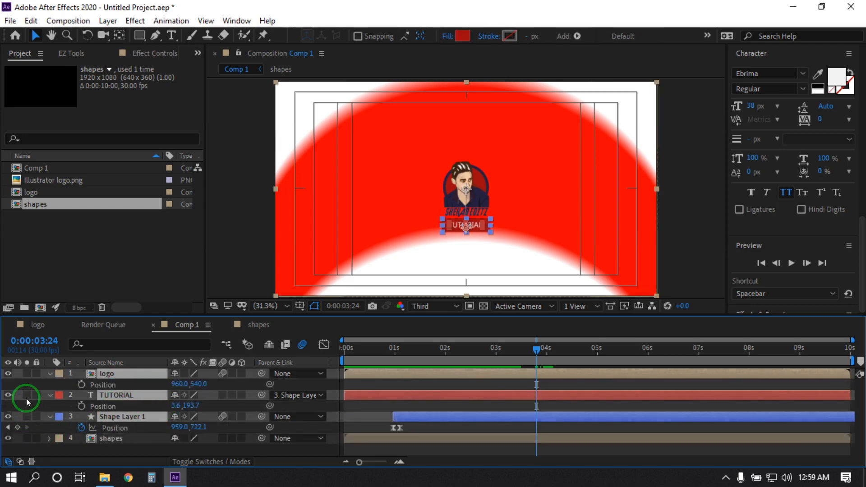
click(82, 385)
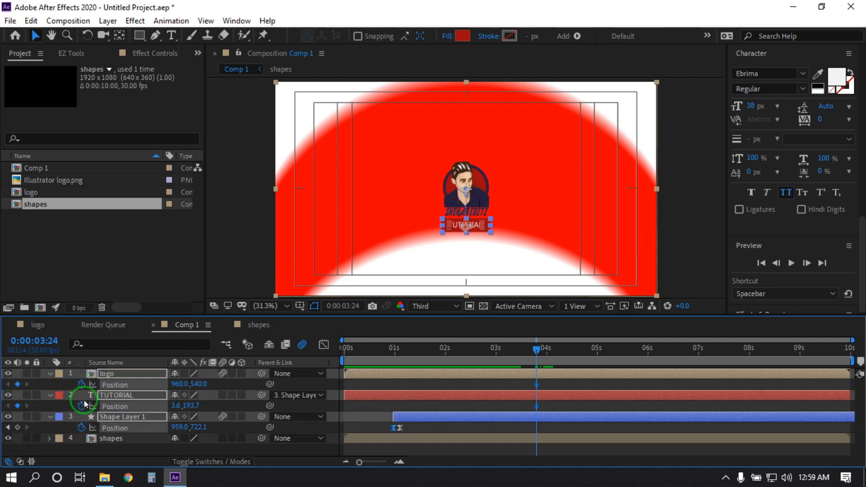
click(17, 428)
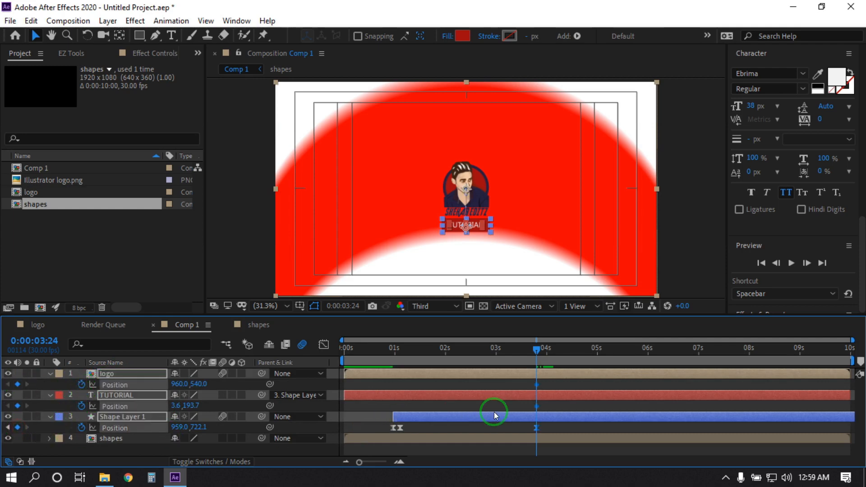
At 0:00:04:03, move the three layers straight down together until the logo's Y position is 1173, and check the motion.
drag(537, 354, 553, 355)
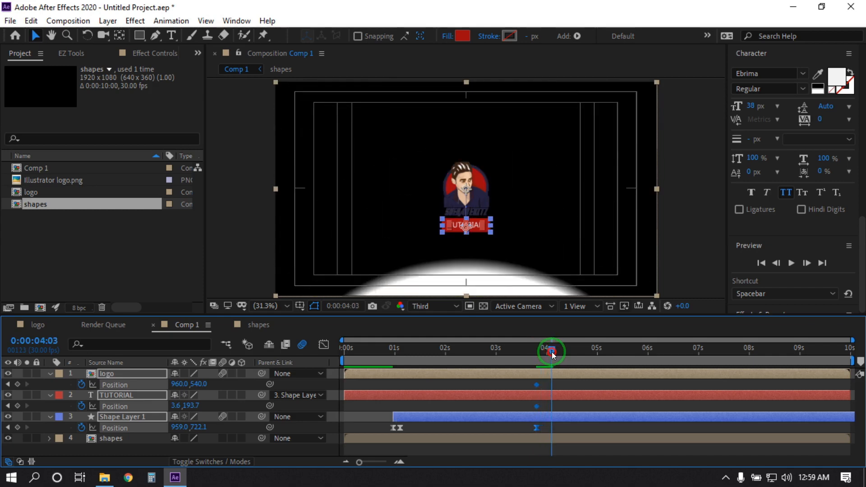
drag(193, 383, 646, 387)
click(539, 409)
click(506, 382)
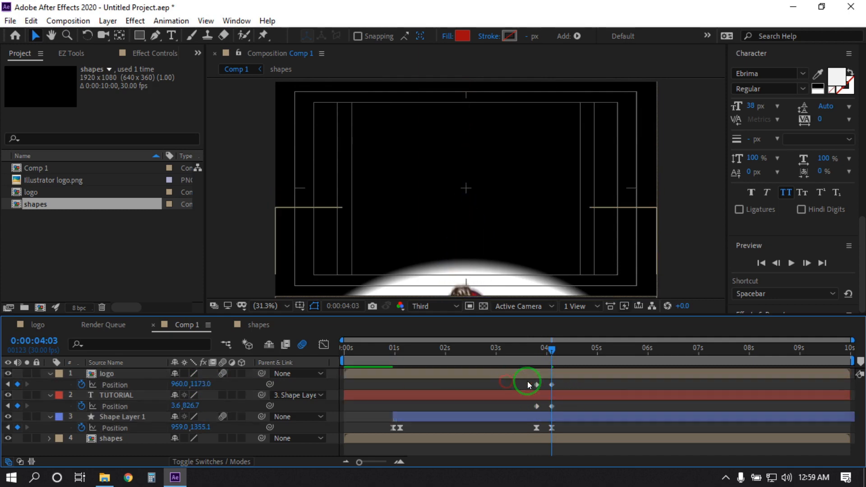
mouse_move(548, 356)
mouse_down()
mouse_move(520, 358)
mouse_move(556, 359)
mouse_up()
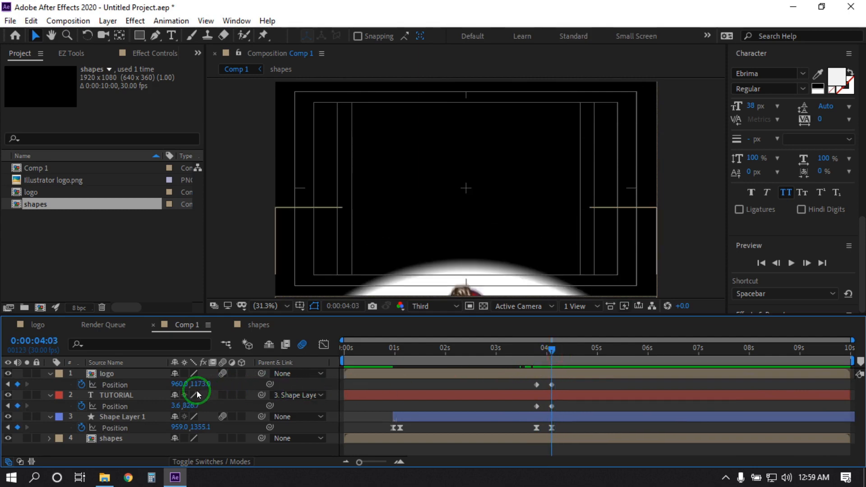
Lower the logo layer's Y position to 1244 at 0:00:04:03 and scrub back through its exit.
click(113, 374)
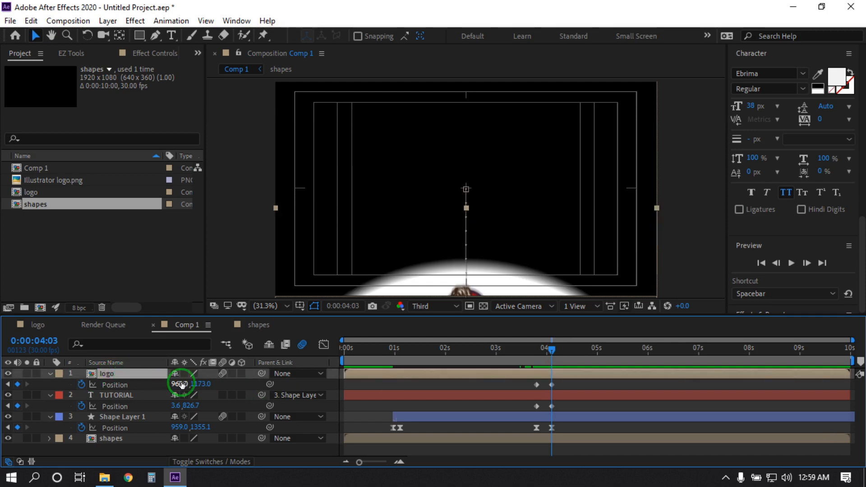
click(125, 416)
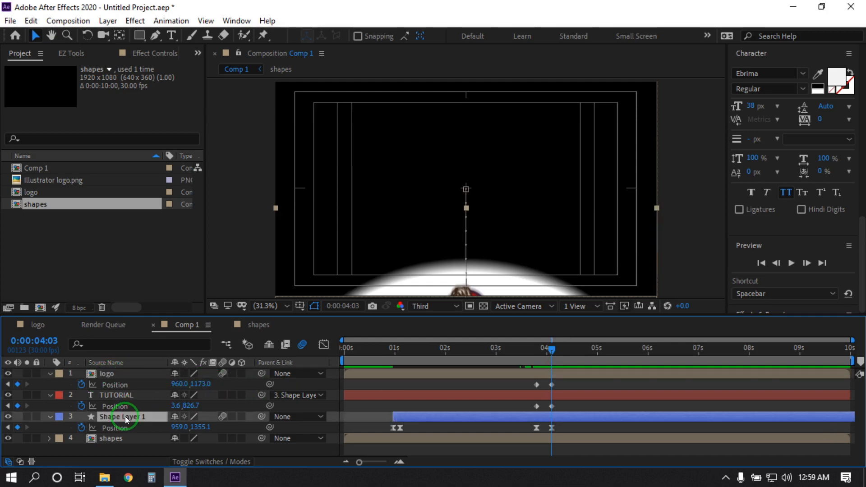
click(112, 374)
drag(202, 389, 244, 387)
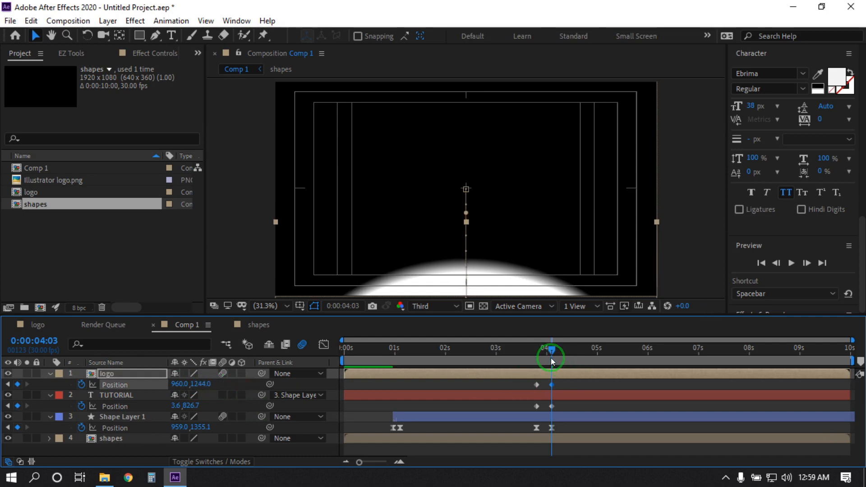
drag(551, 358, 519, 364)
click(521, 384)
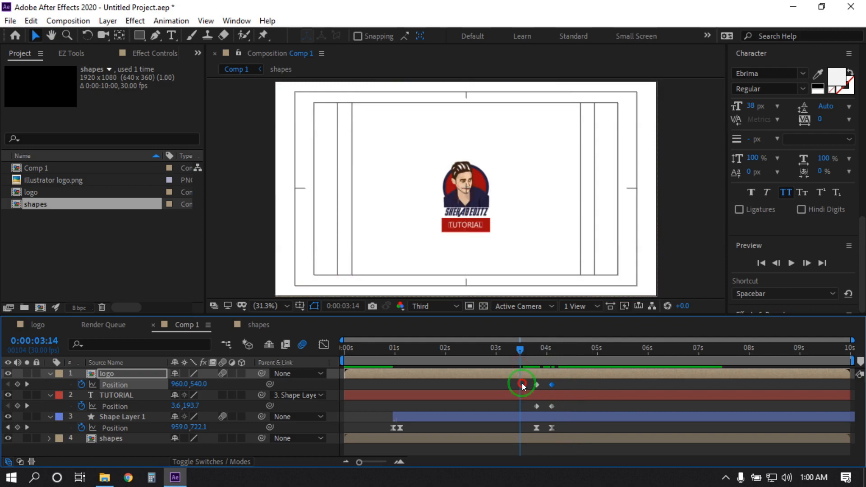
Apply Easy Ease to the logo and TUTORIAL exit Position keyframes and collapse the expanded layer properties.
drag(522, 380, 561, 409)
drag(526, 379, 569, 411)
right_click(551, 385)
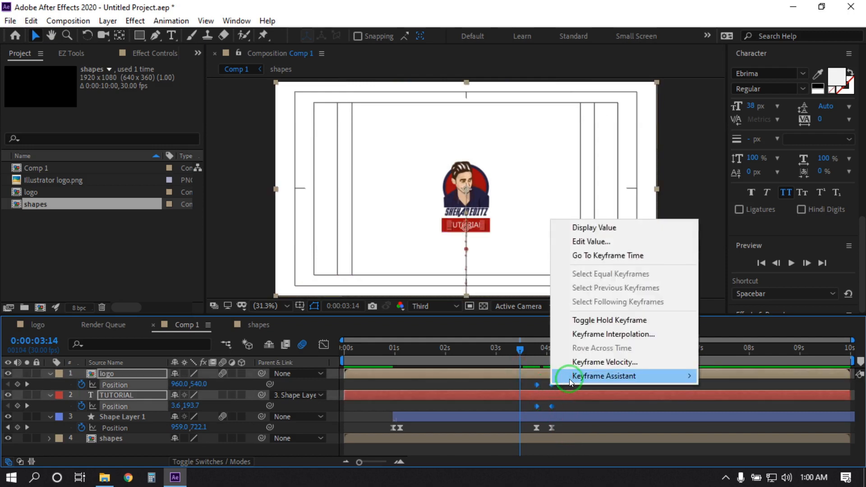
mouse_move(600, 376)
click(400, 293)
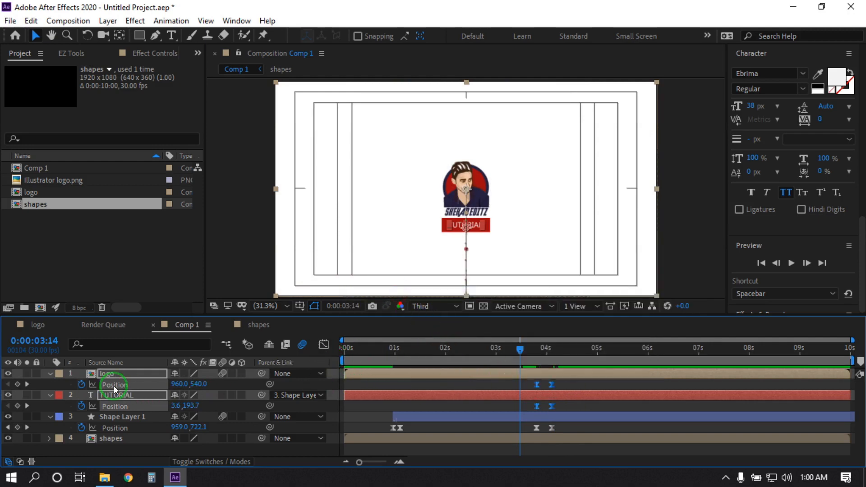
click(51, 374)
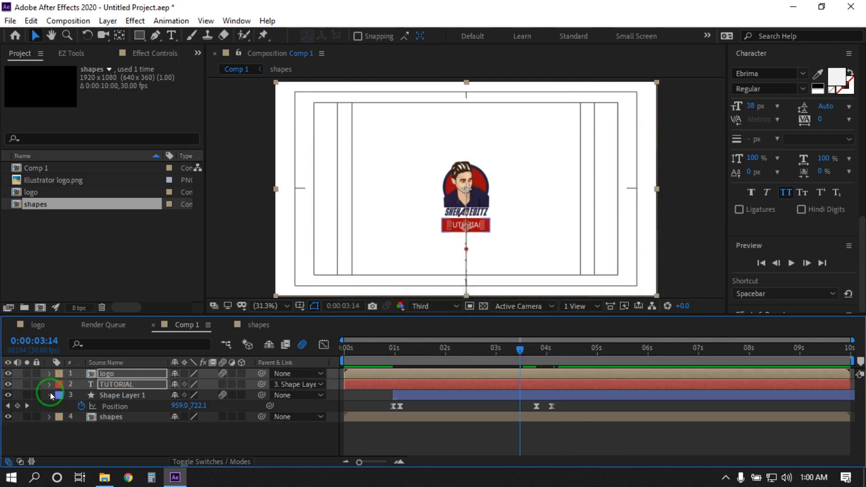
click(51, 395)
click(77, 422)
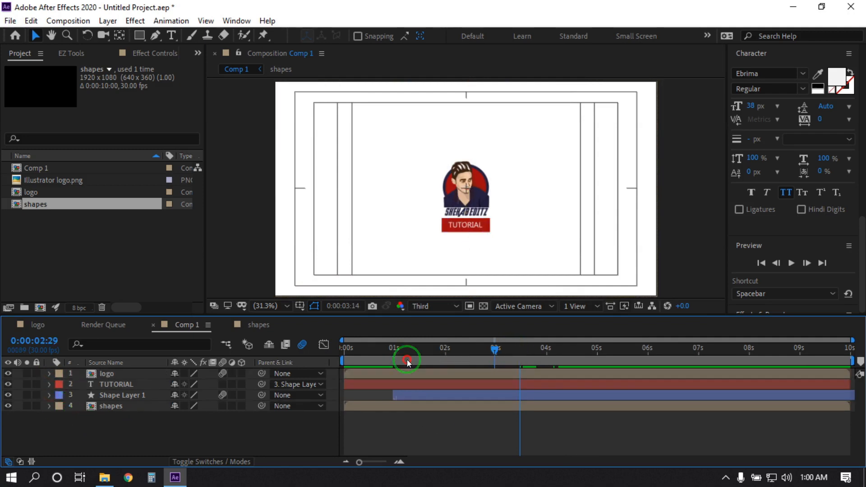
Play the complete logo animation from 0:00:00:00 through the exit to review it.
drag(407, 359, 342, 361)
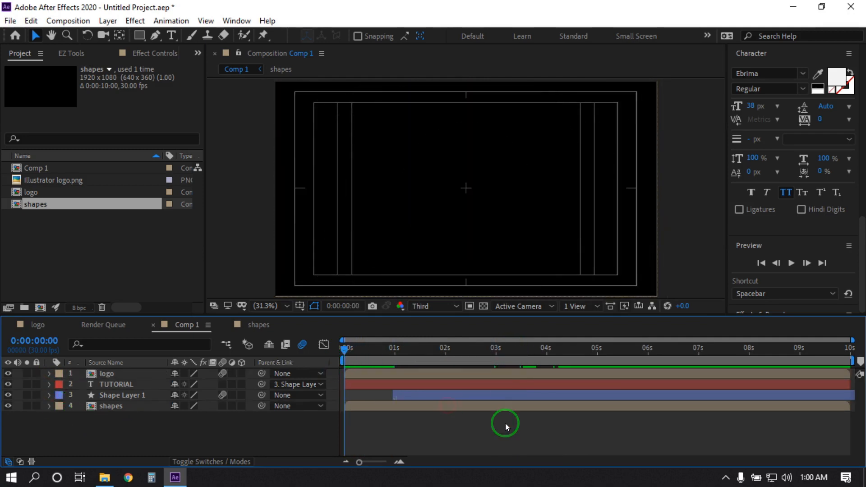
key(space)
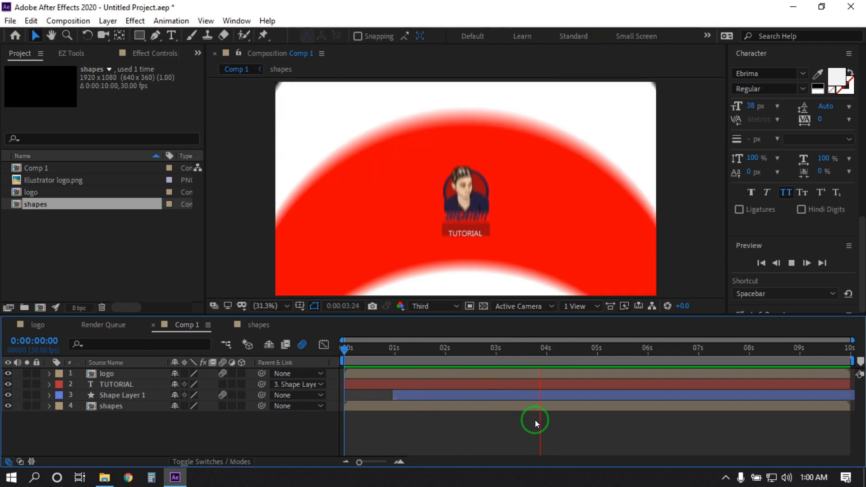
key(space)
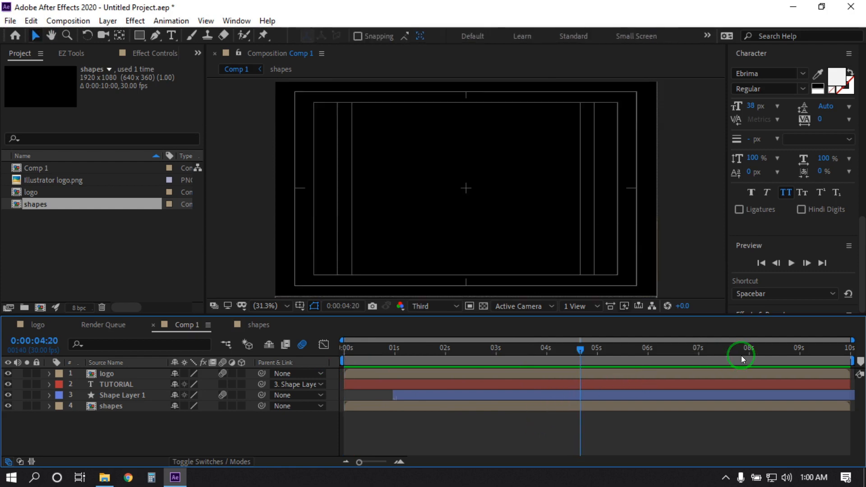
Shorten the work area of Comp 1 to end just before 5 seconds and preview the trimmed animation.
drag(851, 361, 586, 375)
key(space)
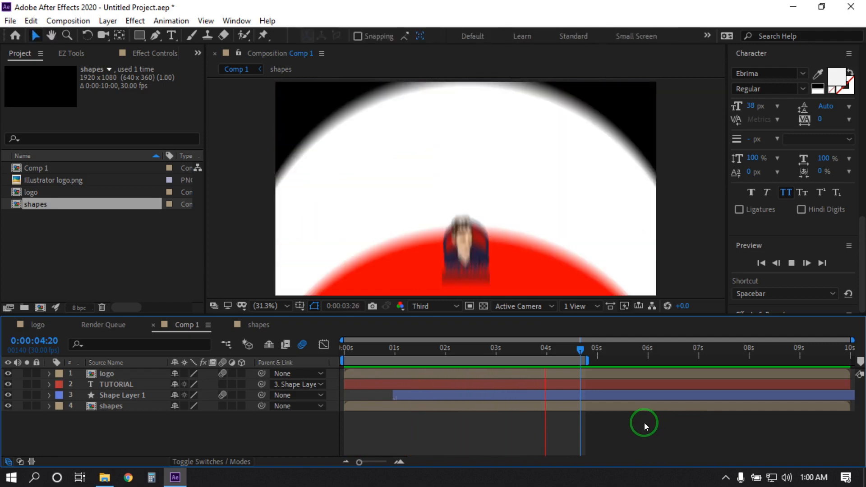
key(space)
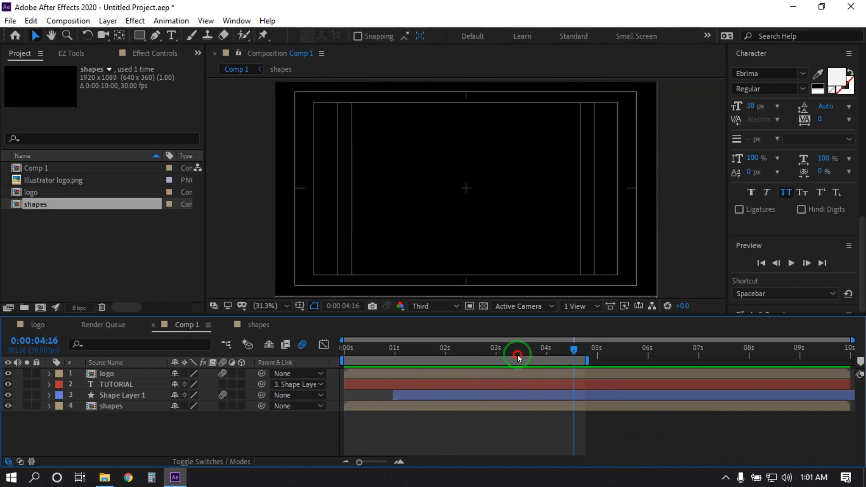
drag(518, 355, 510, 356)
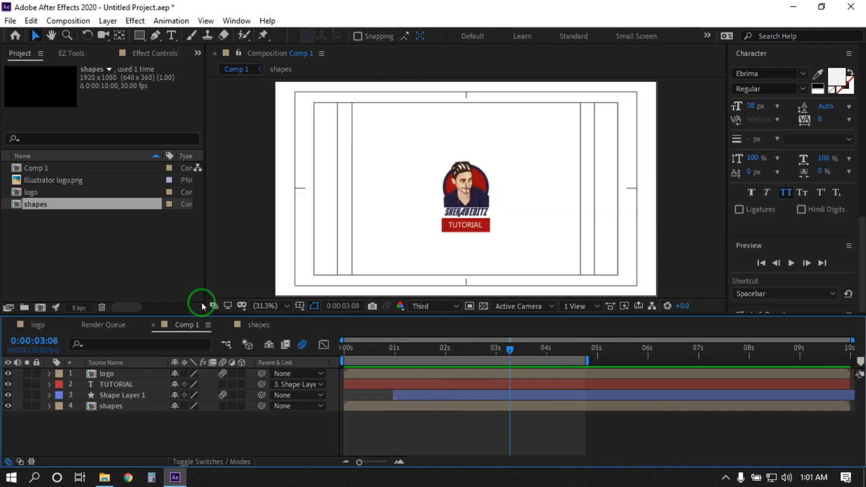
Add Comp 1 to the render queue and configure its output module to QuickTime format with audio output off.
click(69, 21)
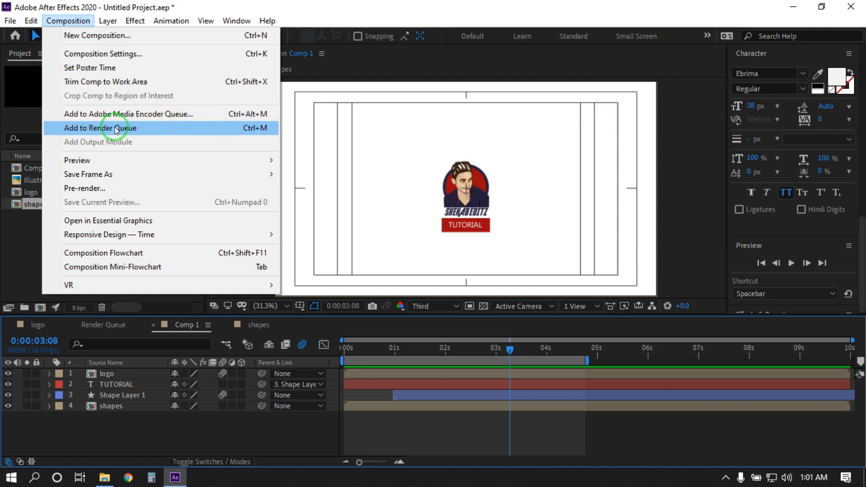
click(103, 129)
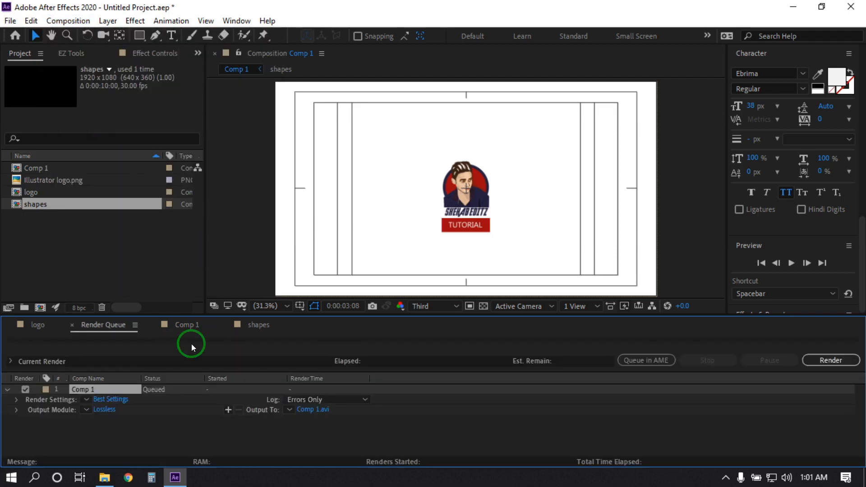
click(100, 409)
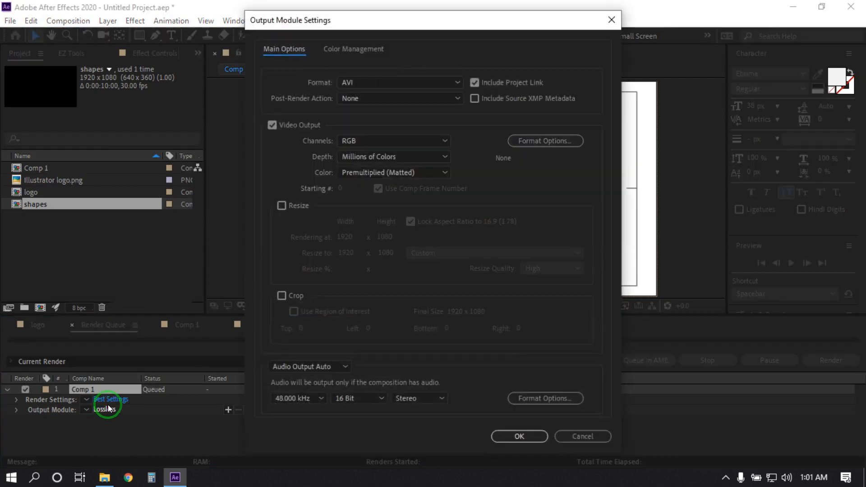
click(399, 83)
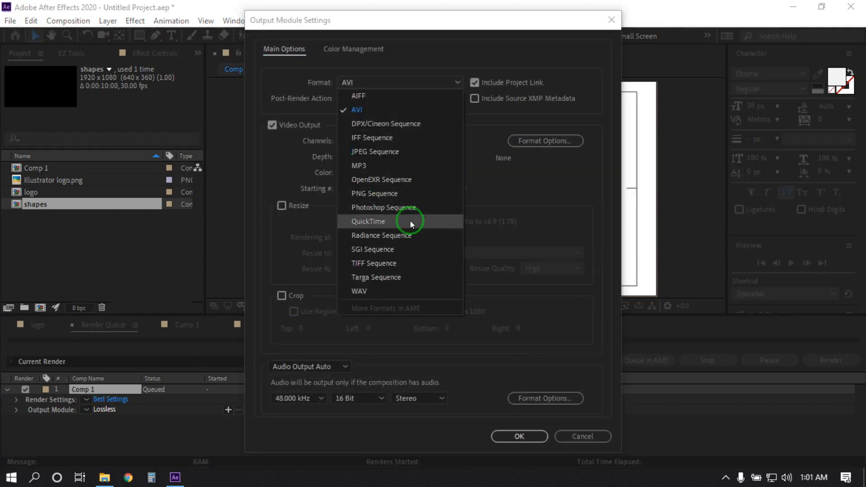
click(387, 229)
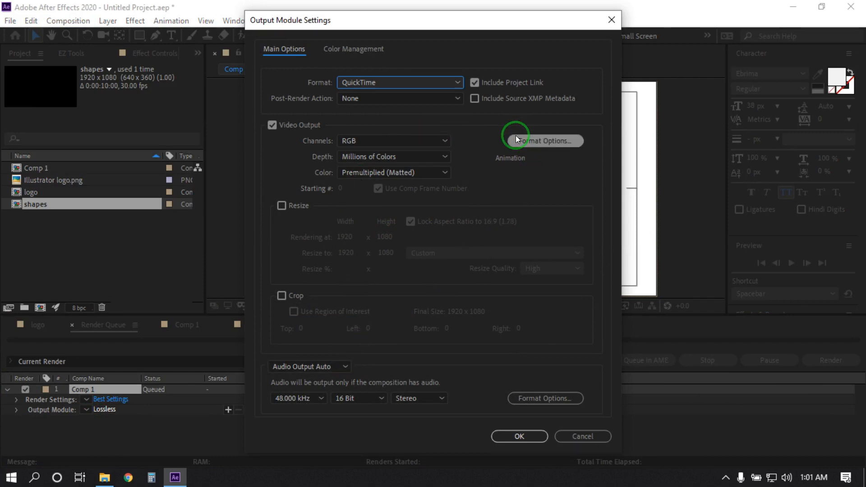
click(317, 367)
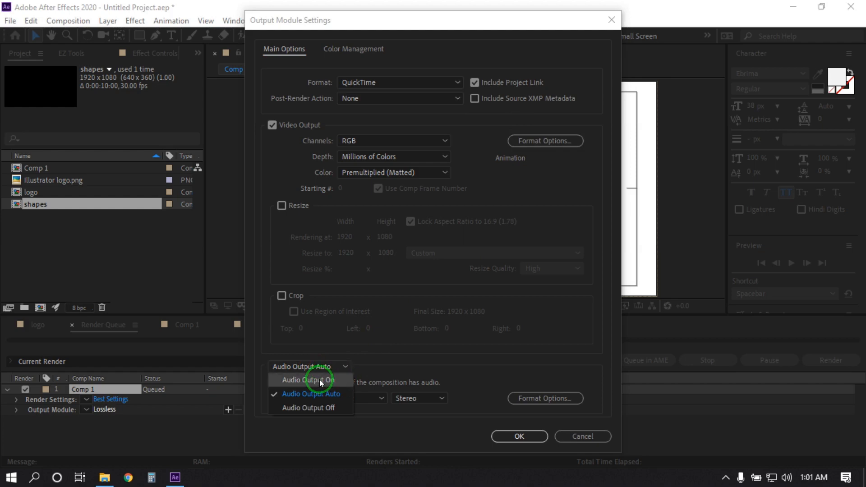
click(331, 407)
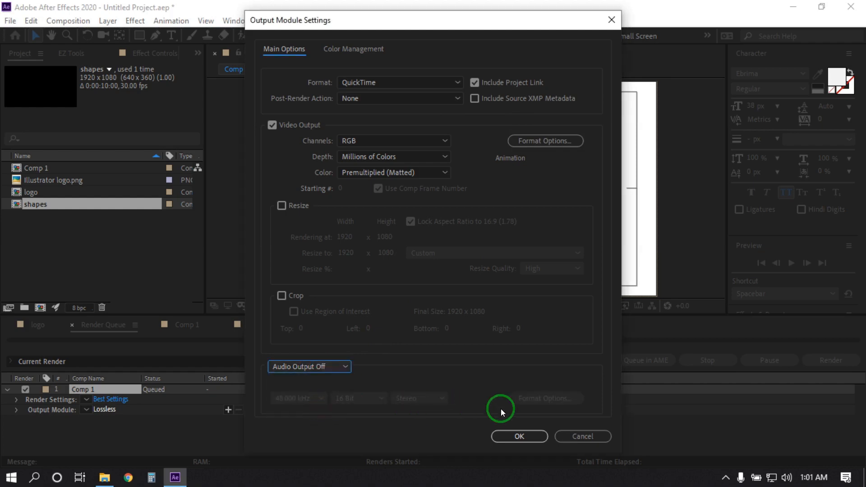
click(519, 437)
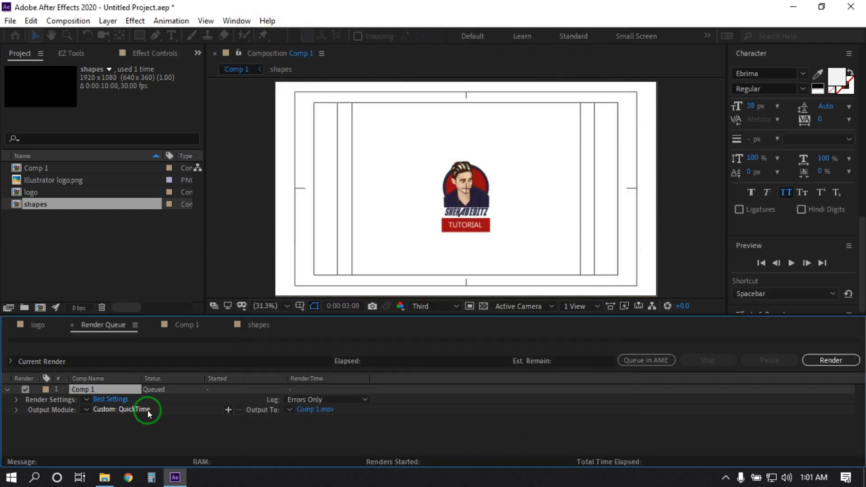
Set the render's output file to Comp 1.mov in the Intro folder on the Desktop.
click(319, 409)
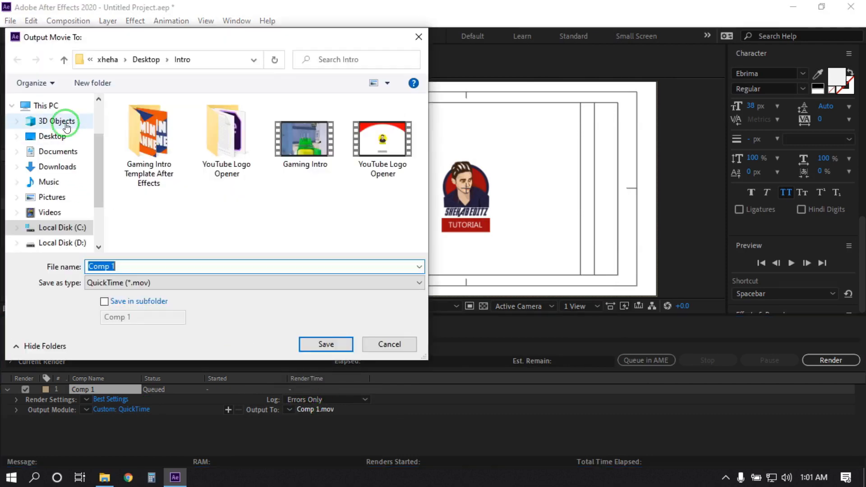
click(329, 344)
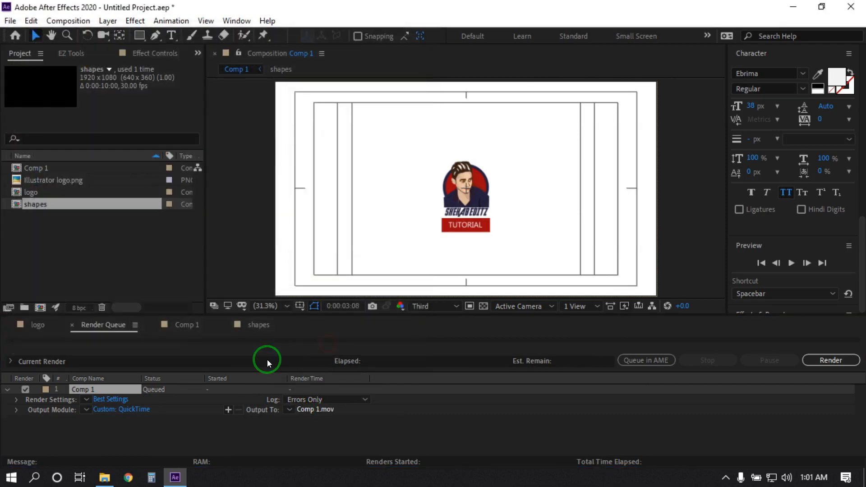